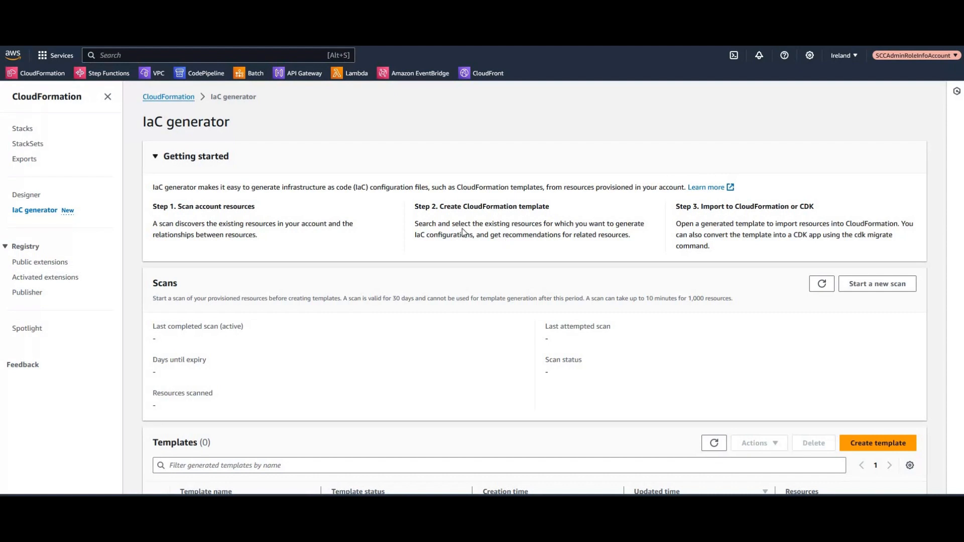
- Start a new scan of the account's provisioned resources in the IaC generator
{"action": "scroll", "coordinate": [314, 408], "scroll_direction": "down", "scroll_amount": 1}
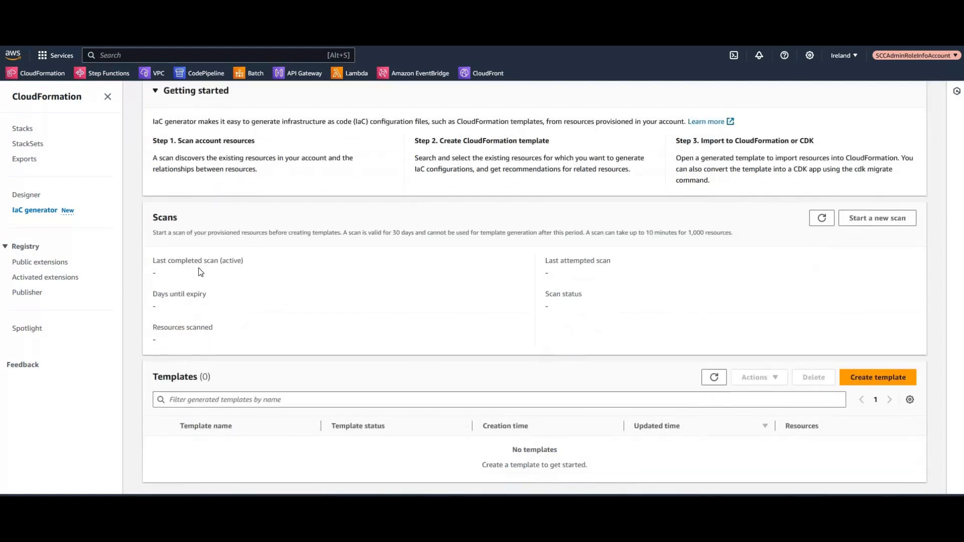
{"action": "scroll", "coordinate": [523, 240], "scroll_direction": "up", "scroll_amount": 1}
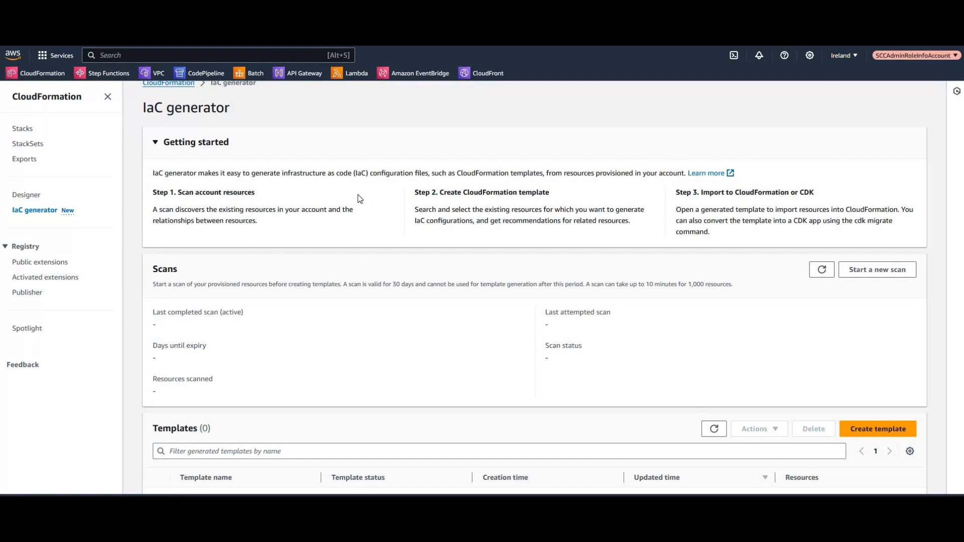
{"action": "left_click", "coordinate": [895, 271]}
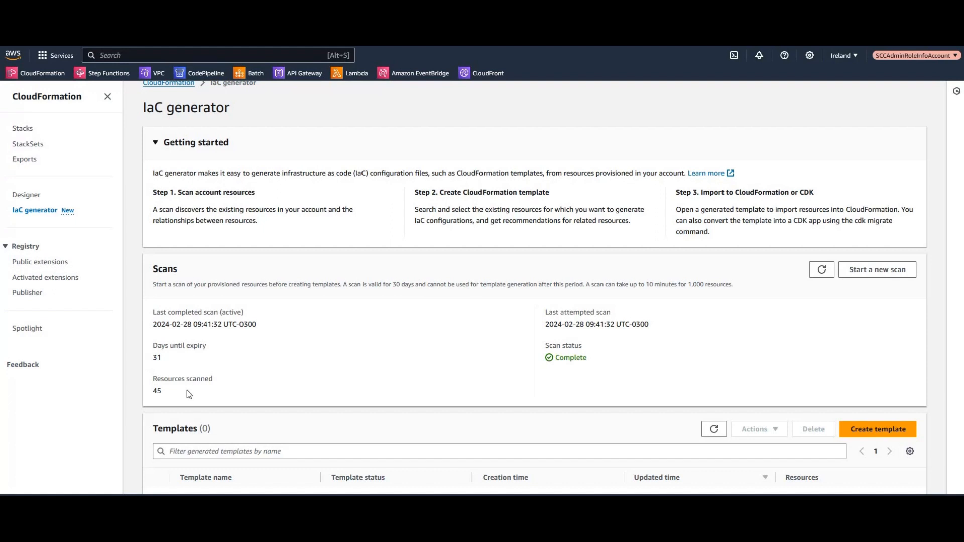
- Create a new template named IacGenerator1, keep its deletion policy on Retain, and continue to adding scanned resources
{"action": "scroll", "coordinate": [251, 261], "scroll_direction": "down", "scroll_amount": 1}
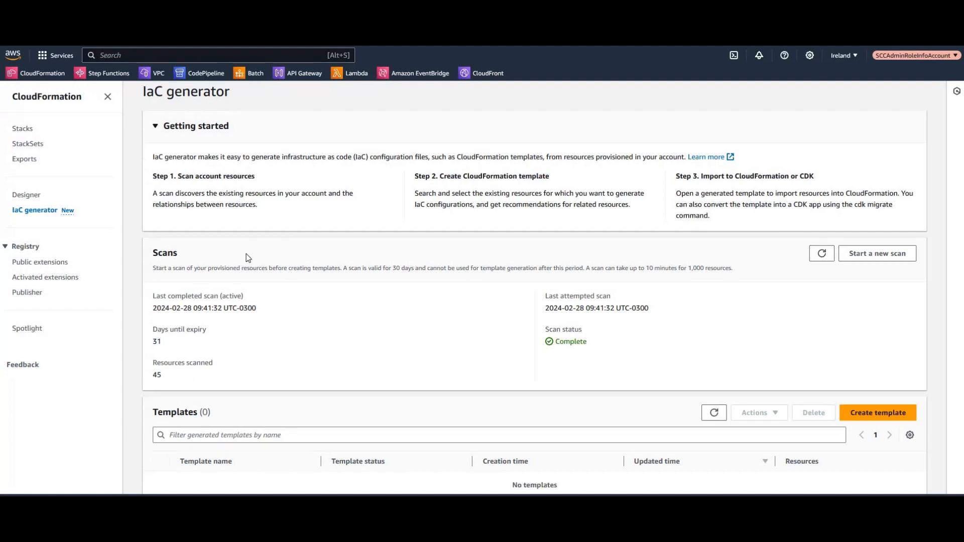
{"action": "scroll", "coordinate": [247, 257], "scroll_direction": "down", "scroll_amount": 1}
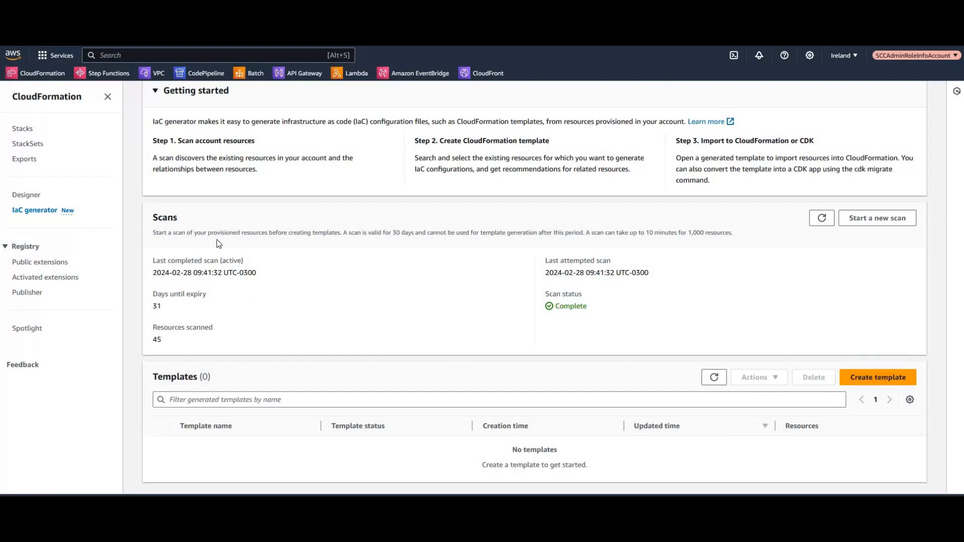
{"action": "left_click", "coordinate": [878, 377]}
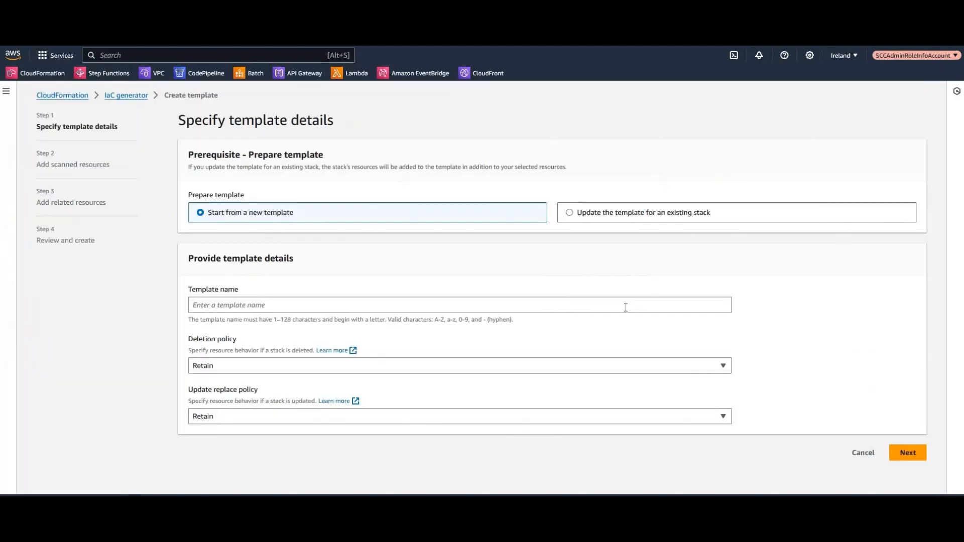
{"action": "left_click", "coordinate": [235, 304]}
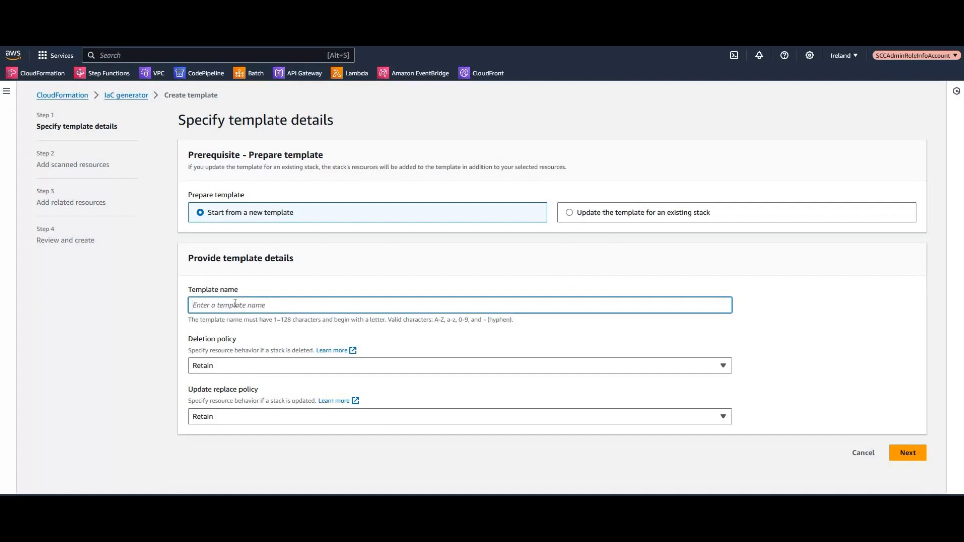
{"action": "type", "text": "IacGenerator1"}
{"action": "left_click", "coordinate": [232, 368]}
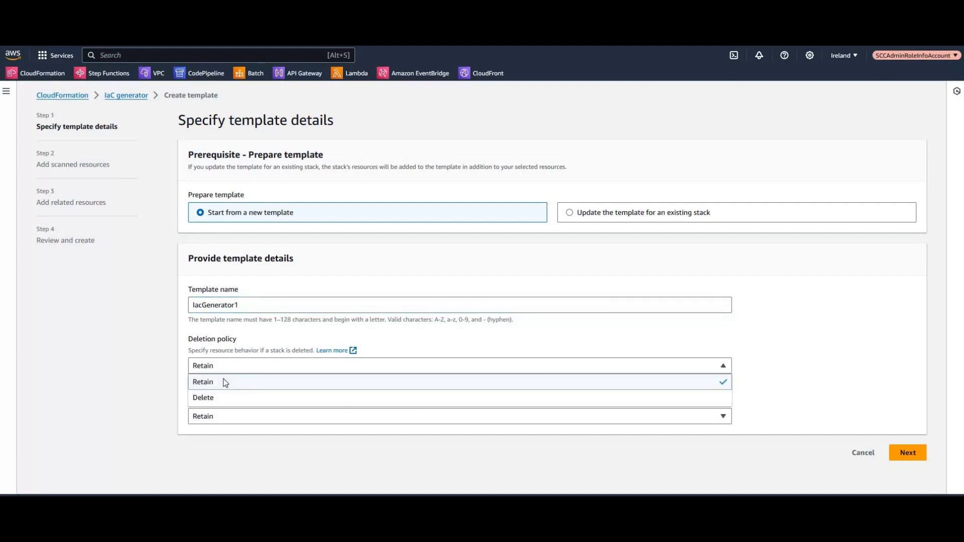
{"action": "left_click", "coordinate": [226, 383]}
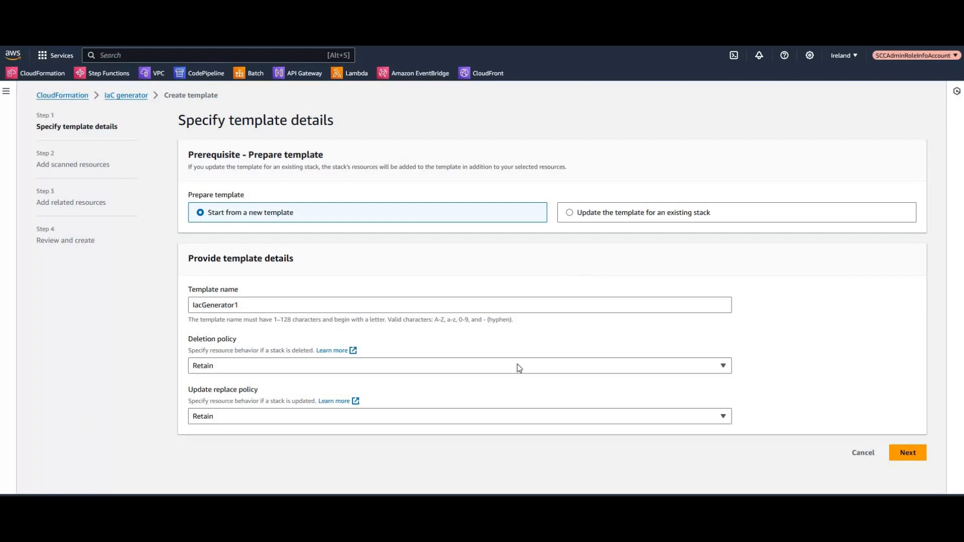
{"action": "left_click", "coordinate": [301, 366]}
{"action": "left_click", "coordinate": [534, 332]}
{"action": "left_click", "coordinate": [915, 455]}
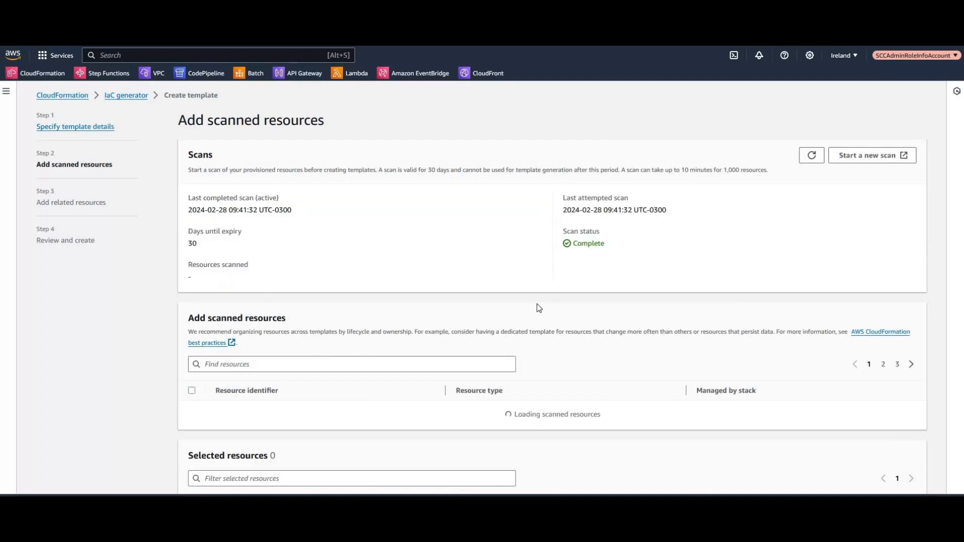
- Examine the scan summary and the identifiers and types on the first page of scanned resources
{"action": "scroll", "coordinate": [352, 282], "scroll_direction": "down", "scroll_amount": 2}
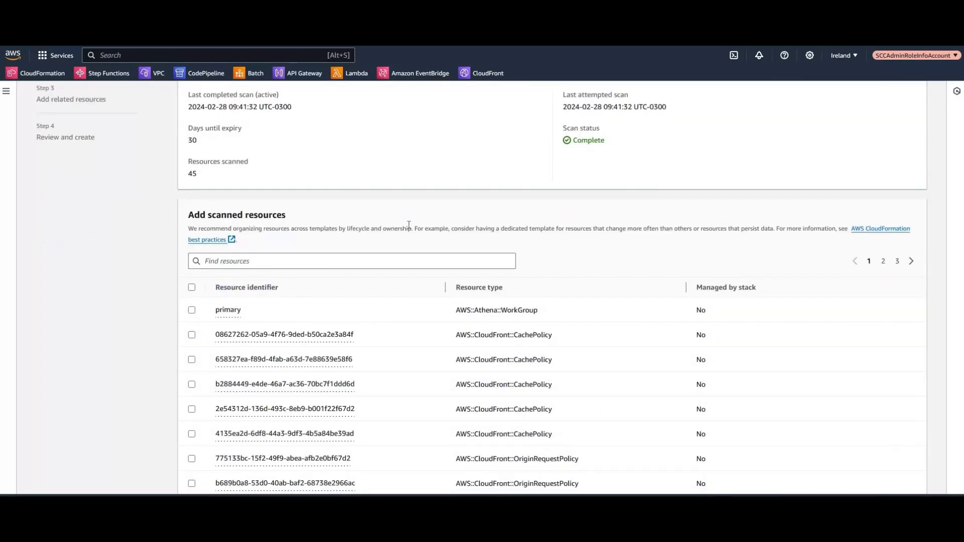
{"action": "scroll", "coordinate": [450, 278], "scroll_direction": "down", "scroll_amount": 5}
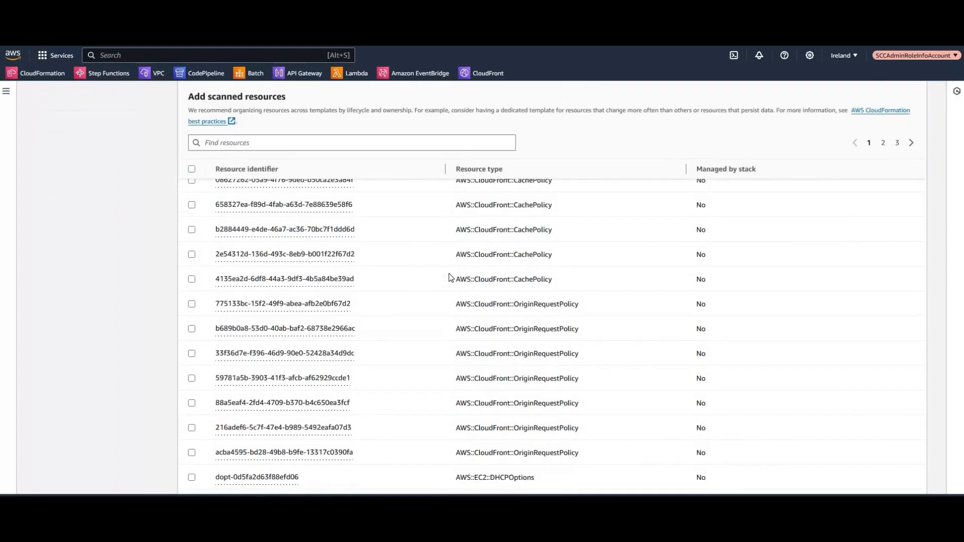
{"action": "scroll", "coordinate": [457, 277], "scroll_direction": "up", "scroll_amount": 4}
{"action": "scroll", "coordinate": [459, 276], "scroll_direction": "up", "scroll_amount": 3}
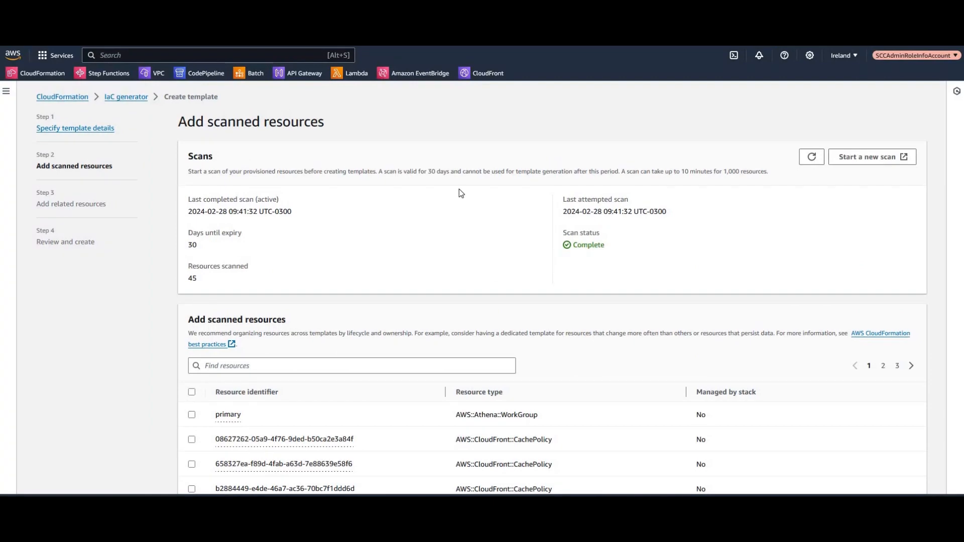
{"action": "scroll", "coordinate": [362, 215], "scroll_direction": "down", "scroll_amount": 3}
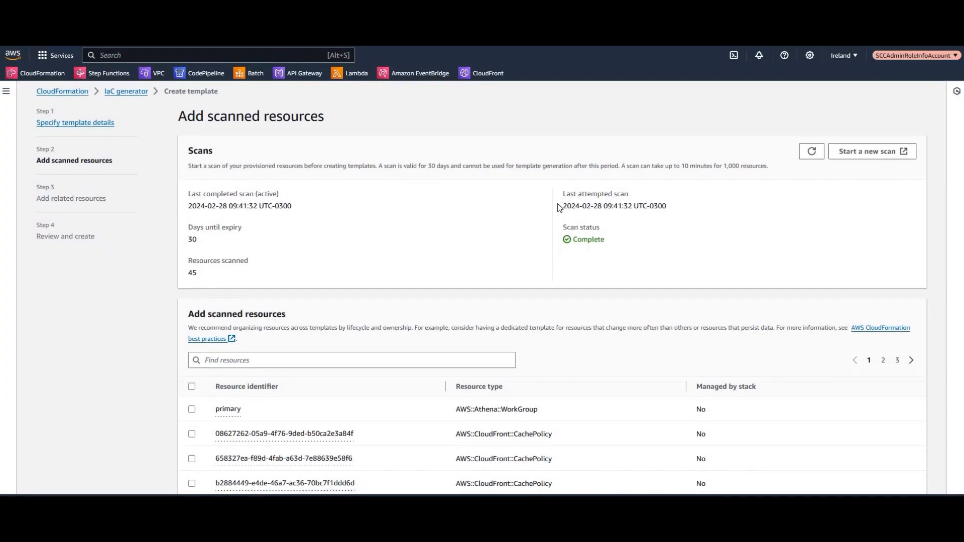
{"action": "scroll", "coordinate": [415, 205], "scroll_direction": "up", "scroll_amount": 3}
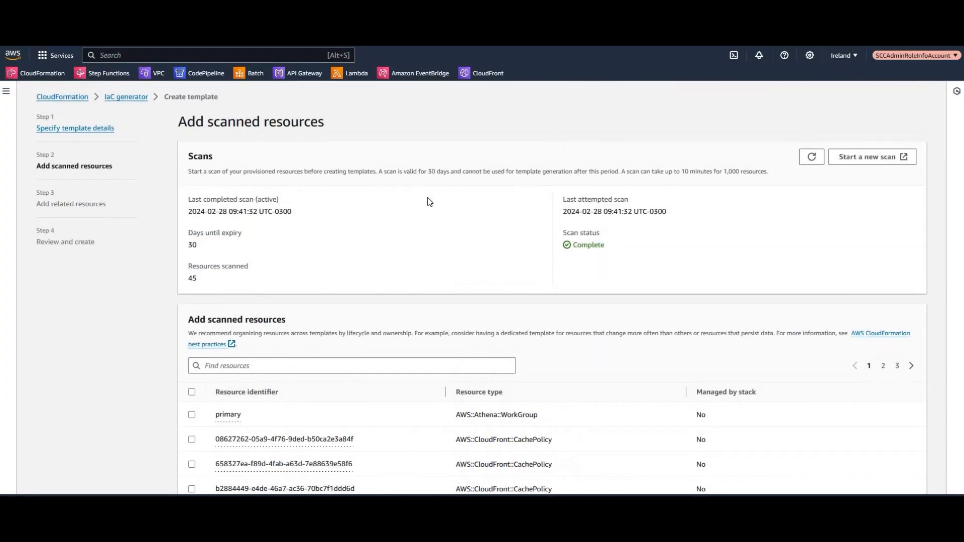
{"action": "scroll", "coordinate": [495, 222], "scroll_direction": "down", "scroll_amount": 2}
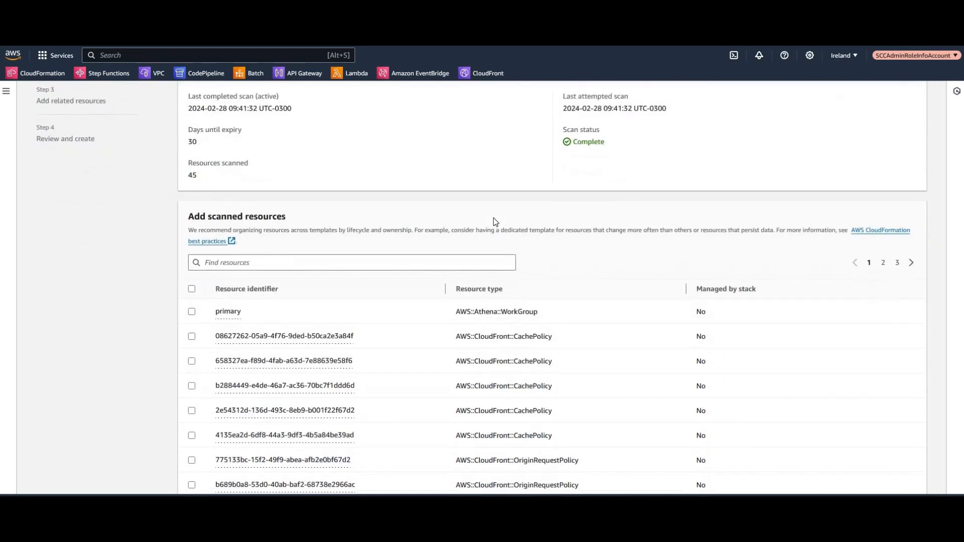
{"action": "scroll", "coordinate": [532, 216], "scroll_direction": "down", "scroll_amount": 2}
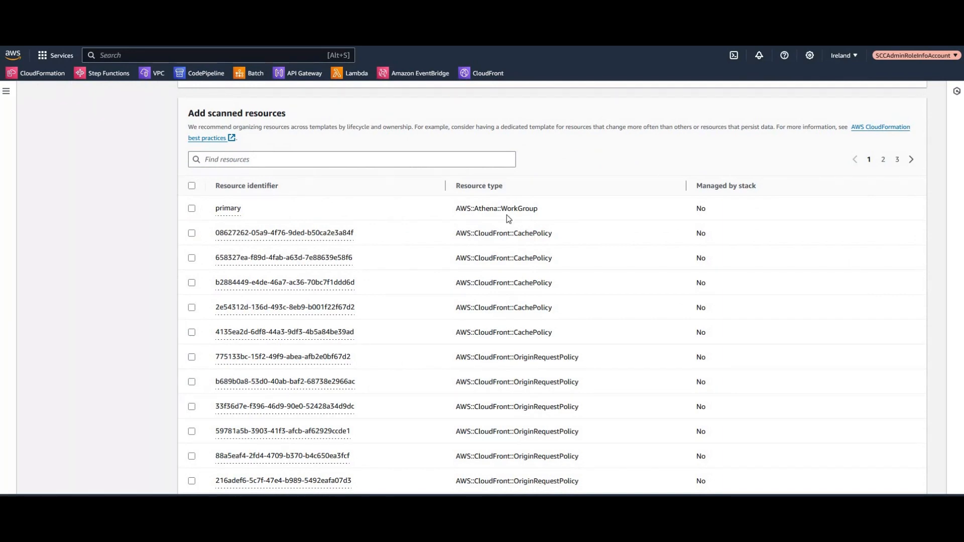
{"action": "scroll", "coordinate": [570, 226], "scroll_direction": "down", "scroll_amount": 2}
{"action": "scroll", "coordinate": [583, 233], "scroll_direction": "up", "scroll_amount": 2}
{"action": "scroll", "coordinate": [578, 258], "scroll_direction": "down", "scroll_amount": 2}
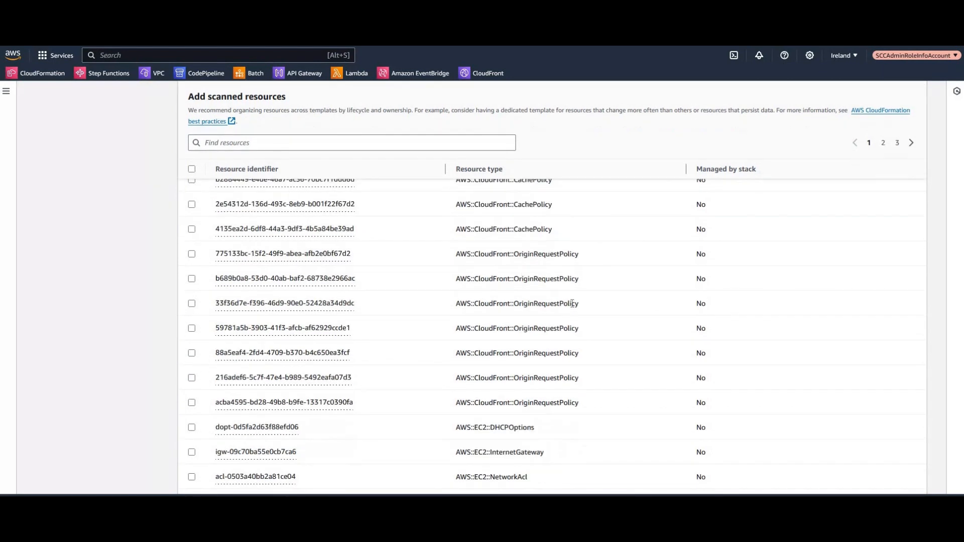
{"action": "scroll", "coordinate": [467, 339], "scroll_direction": "down", "scroll_amount": 3}
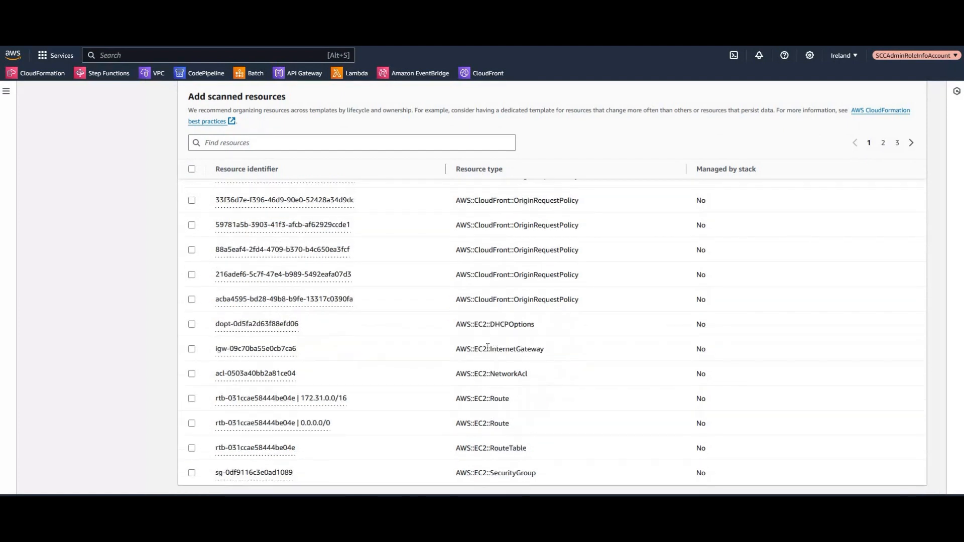
{"action": "scroll", "coordinate": [528, 270], "scroll_direction": "down", "scroll_amount": 2}
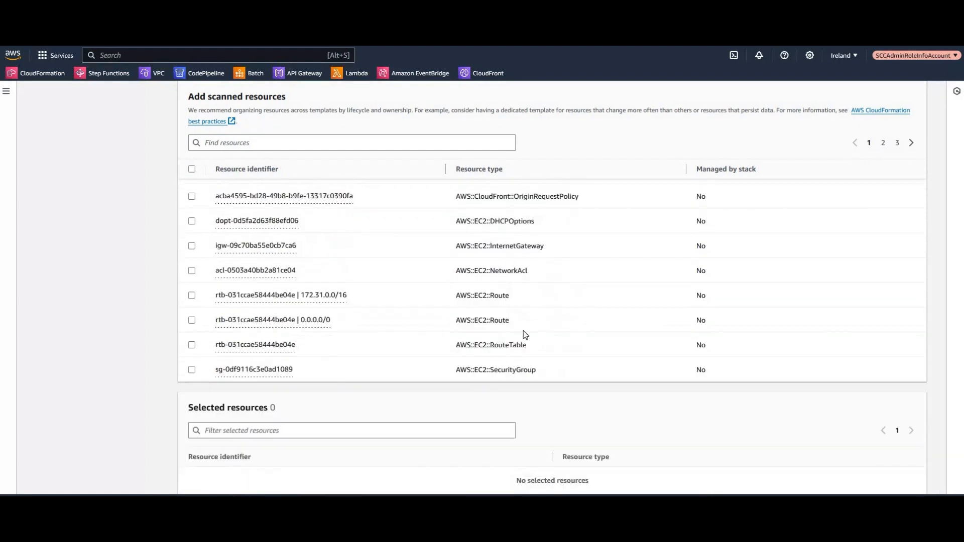
- Look through the second and third pages of scanned resources, then return to the VPC entry on page two
{"action": "left_click", "coordinate": [883, 142]}
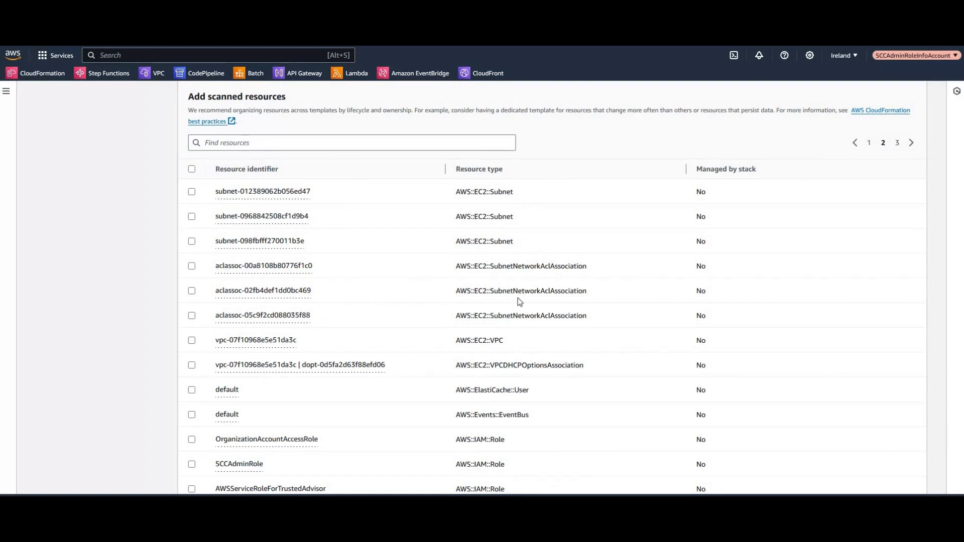
{"action": "scroll", "coordinate": [519, 301], "scroll_direction": "down", "scroll_amount": 2}
{"action": "scroll", "coordinate": [503, 312], "scroll_direction": "down", "scroll_amount": 4}
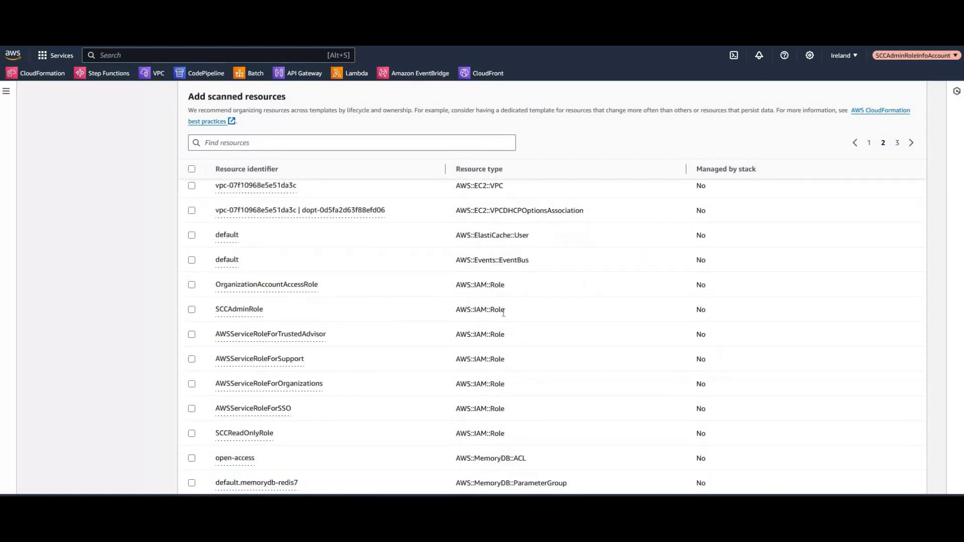
{"action": "scroll", "coordinate": [502, 316], "scroll_direction": "down", "scroll_amount": 3}
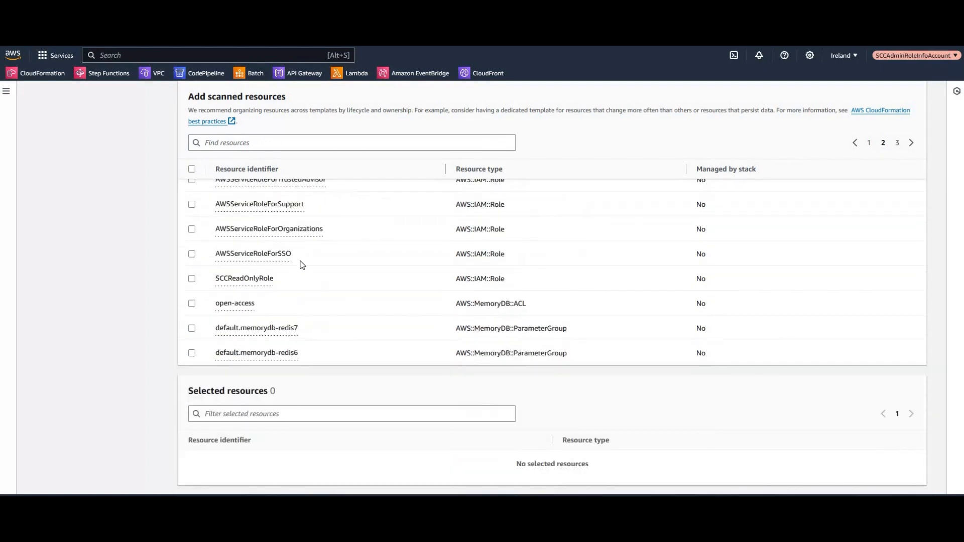
{"action": "scroll", "coordinate": [407, 344], "scroll_direction": "up", "scroll_amount": 2}
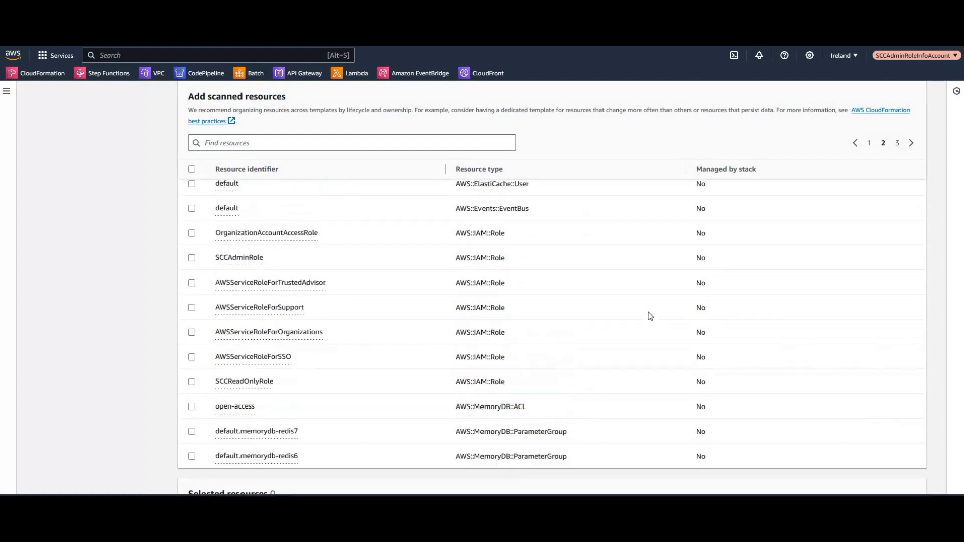
{"action": "left_click", "coordinate": [898, 143]}
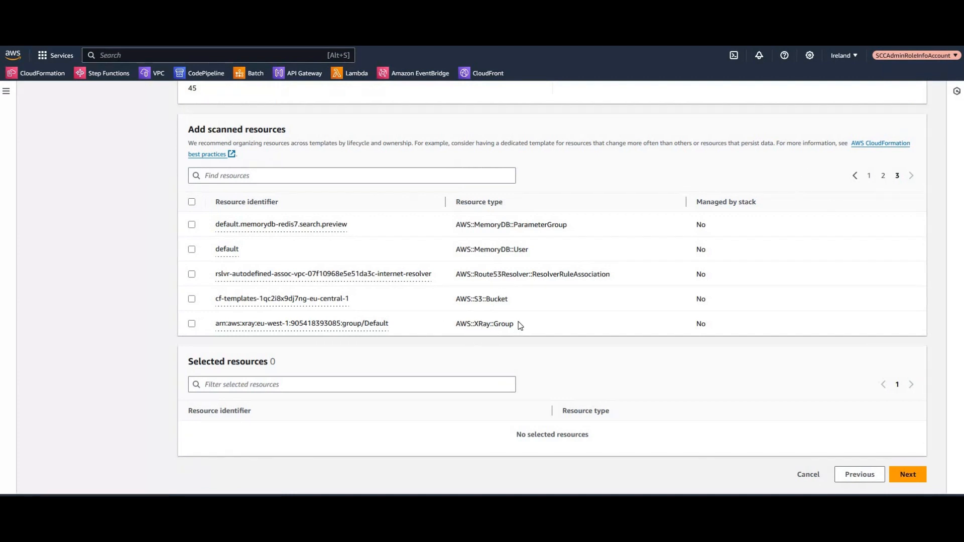
{"action": "left_click", "coordinate": [883, 176]}
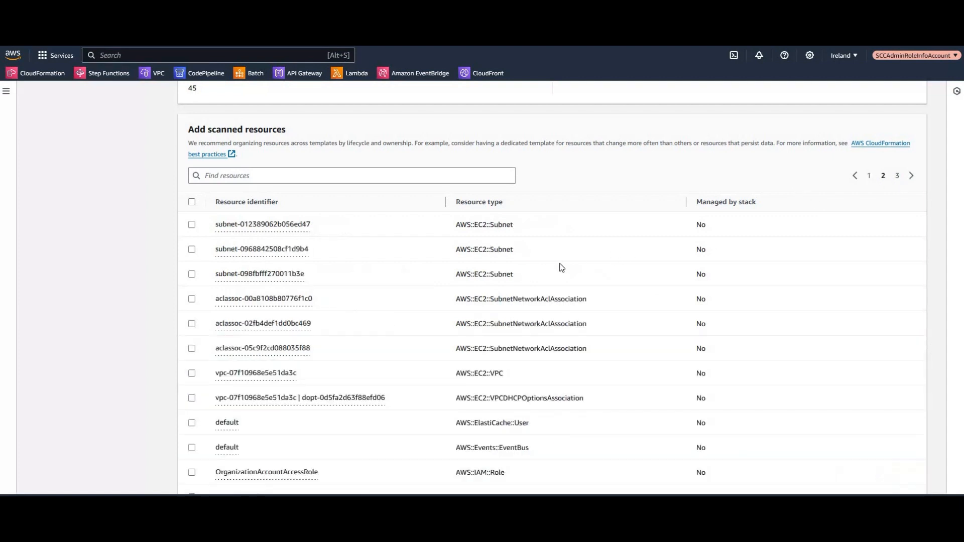
{"action": "scroll", "coordinate": [504, 326], "scroll_direction": "down", "scroll_amount": 1}
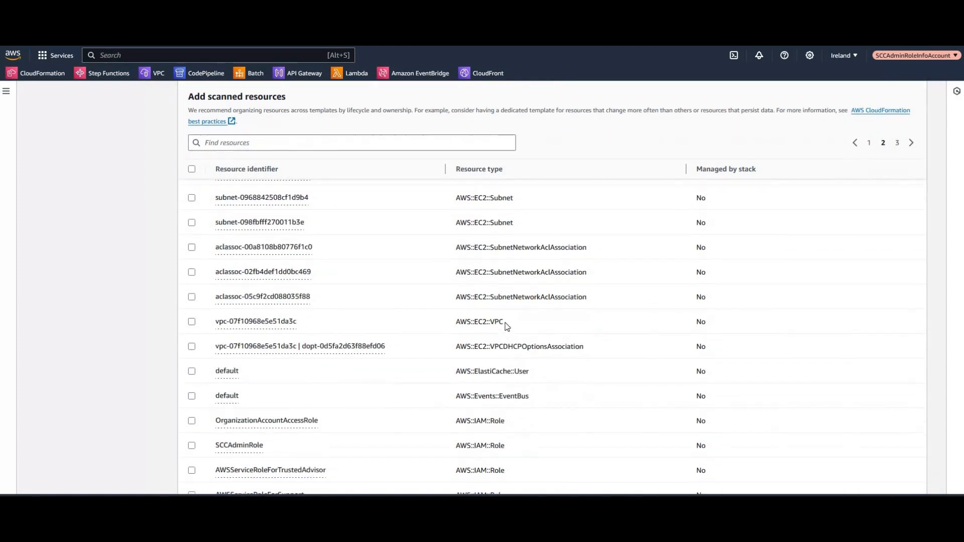
{"action": "left_click_drag", "start_coordinate": [504, 322], "coordinate": [471, 322]}
- Compare the scanned network resources on pages one and two with the VPCs and subnets in the VPC console
{"action": "key", "text": "ctrl+Tab"}
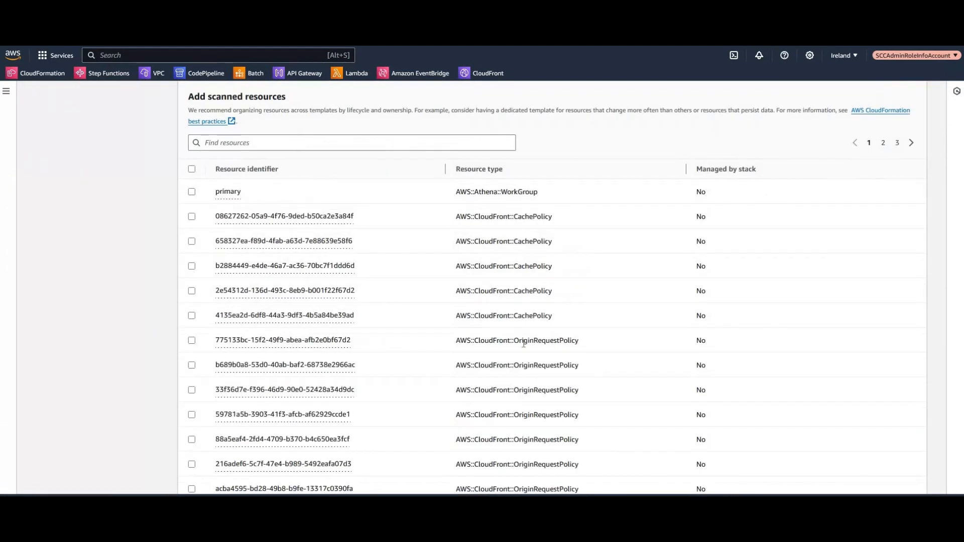
{"action": "scroll", "coordinate": [547, 340], "scroll_direction": "down", "scroll_amount": 4}
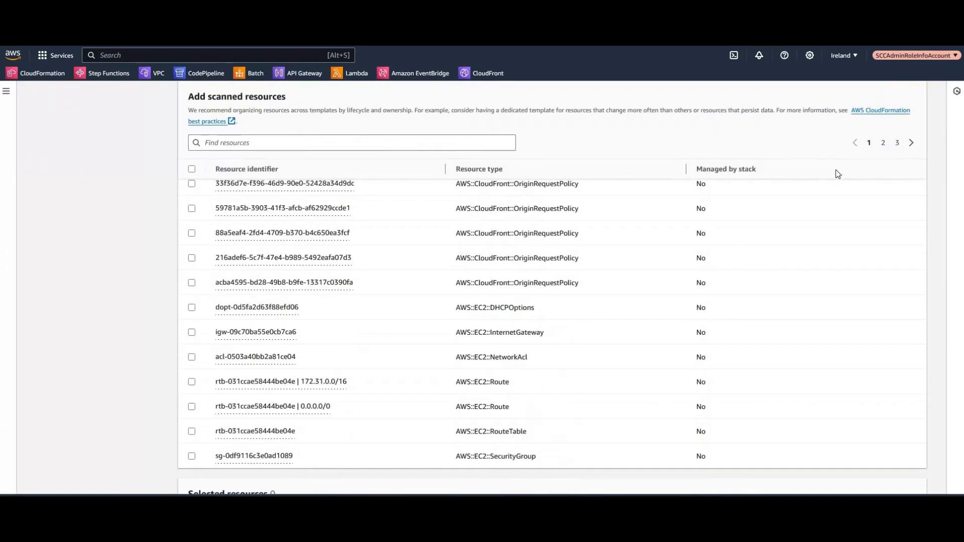
{"action": "scroll", "coordinate": [864, 161], "scroll_direction": "up", "scroll_amount": 3}
{"action": "left_click", "coordinate": [885, 144]}
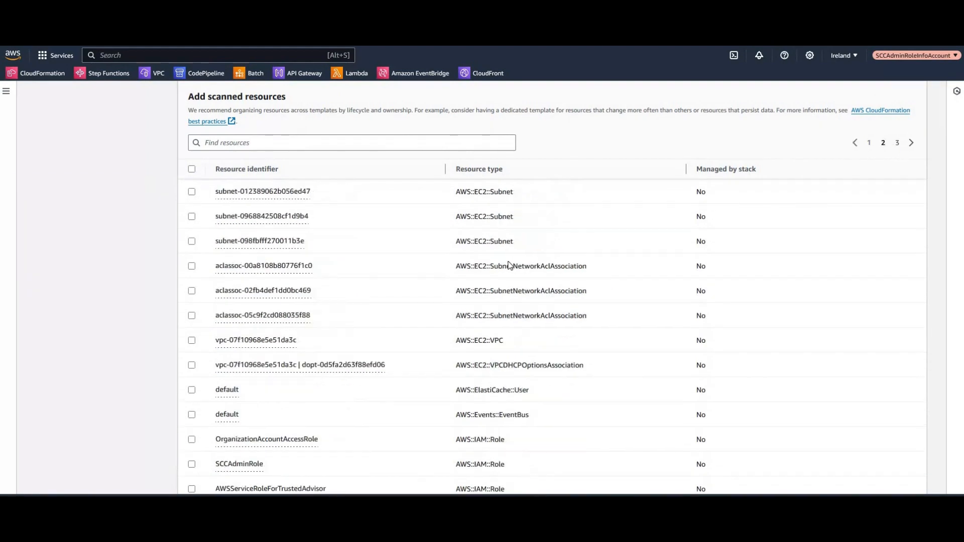
{"action": "scroll", "coordinate": [293, 359], "scroll_direction": "up", "scroll_amount": 3}
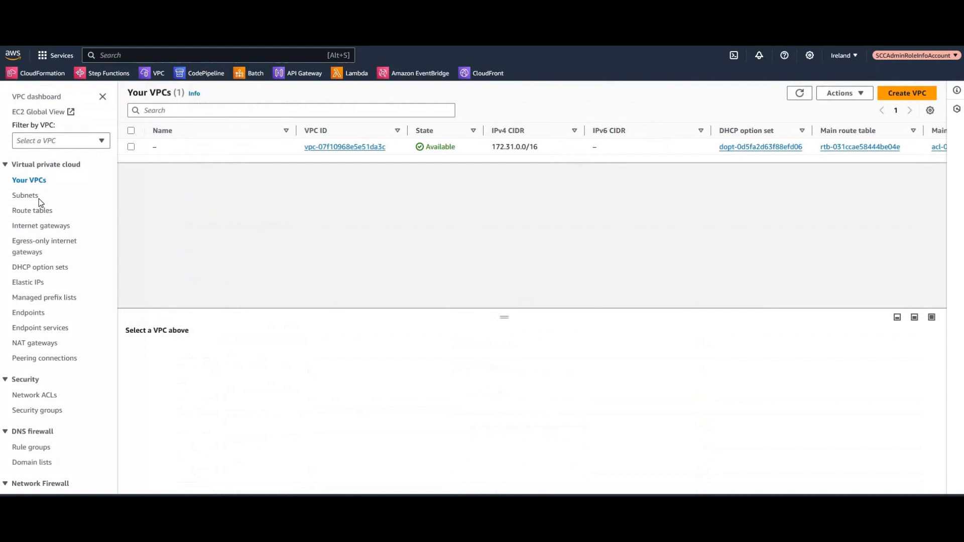
{"action": "left_click", "coordinate": [26, 195]}
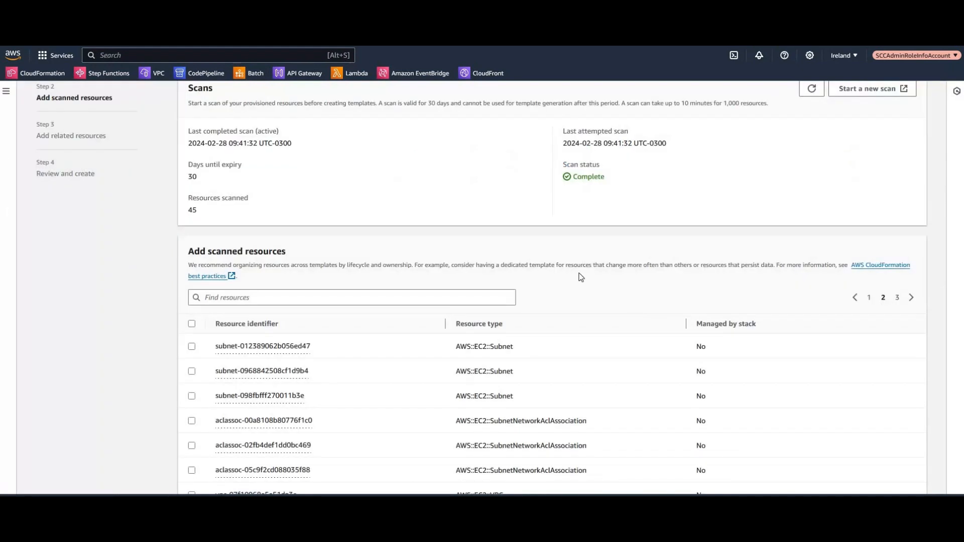
- Review the CloudFront policies and EC2 network resources on the first page of scanned resources again
{"action": "scroll", "coordinate": [581, 277], "scroll_direction": "down", "scroll_amount": 3}
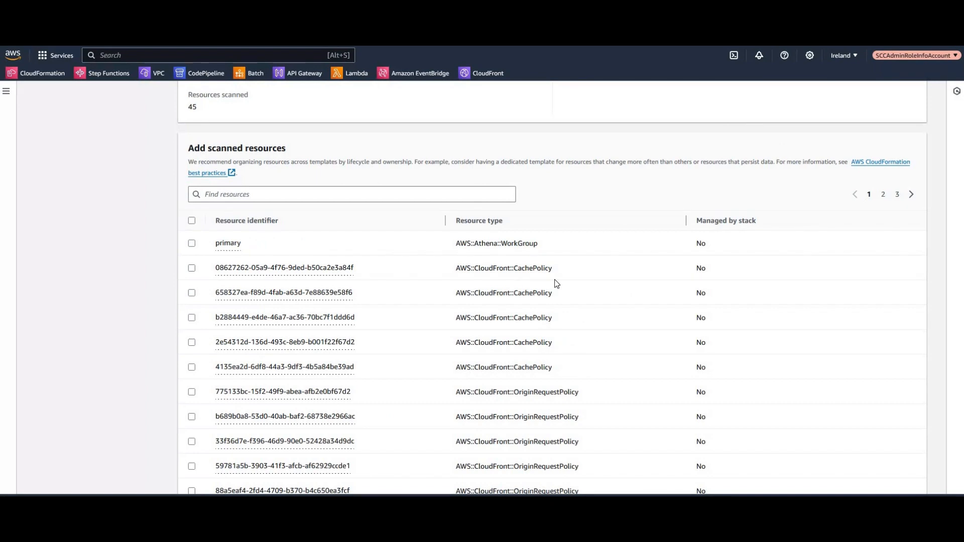
{"action": "scroll", "coordinate": [556, 284], "scroll_direction": "down", "scroll_amount": 1}
{"action": "scroll", "coordinate": [602, 385], "scroll_direction": "up", "scroll_amount": 2}
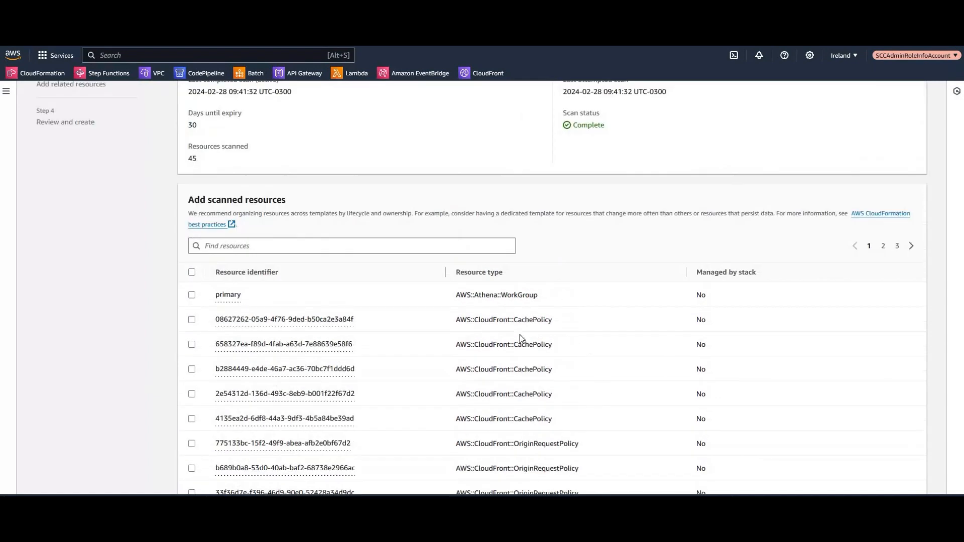
{"action": "scroll", "coordinate": [534, 336], "scroll_direction": "down", "scroll_amount": 5}
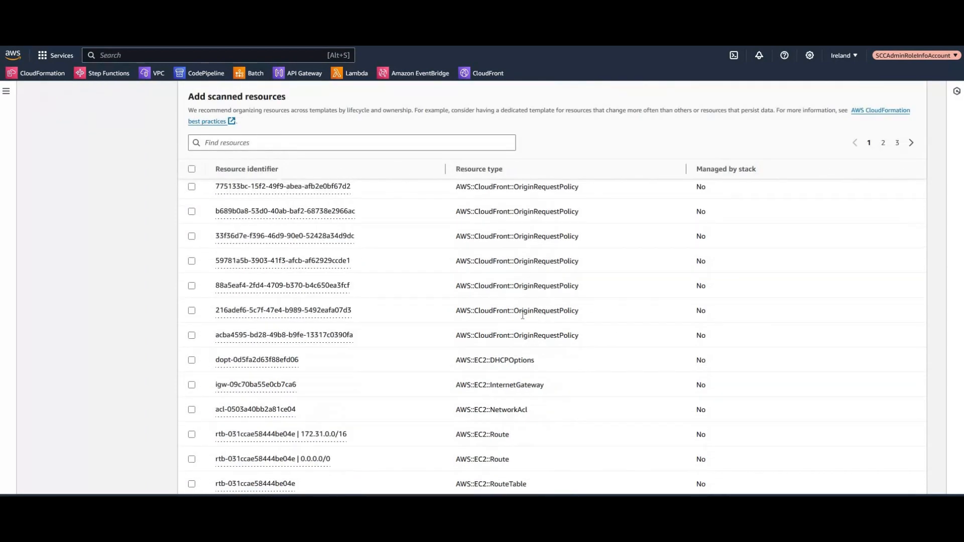
- Review the resource types on the first page of scanned resources again and check the currently selected region
{"action": "scroll", "coordinate": [547, 301], "scroll_direction": "up", "scroll_amount": 3}
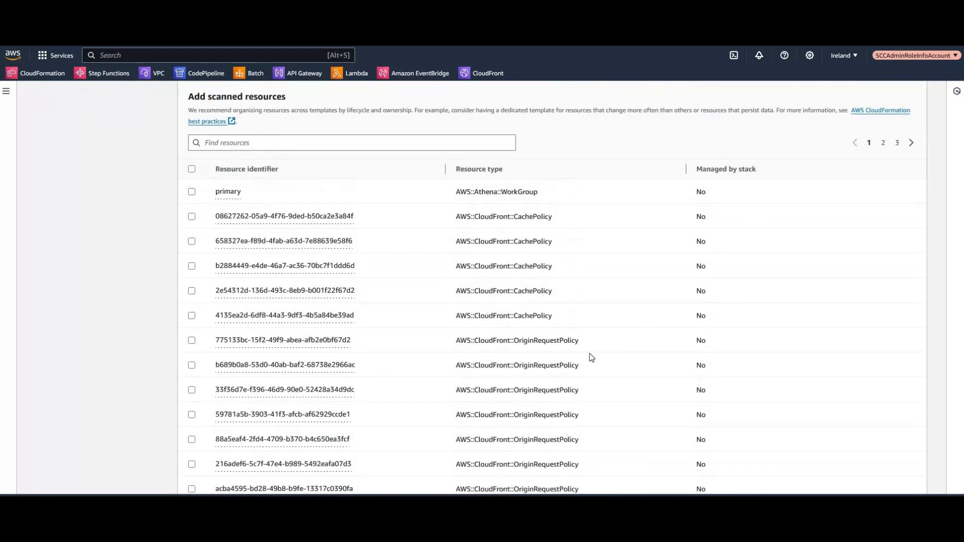
{"action": "scroll", "coordinate": [590, 353], "scroll_direction": "up", "scroll_amount": 2}
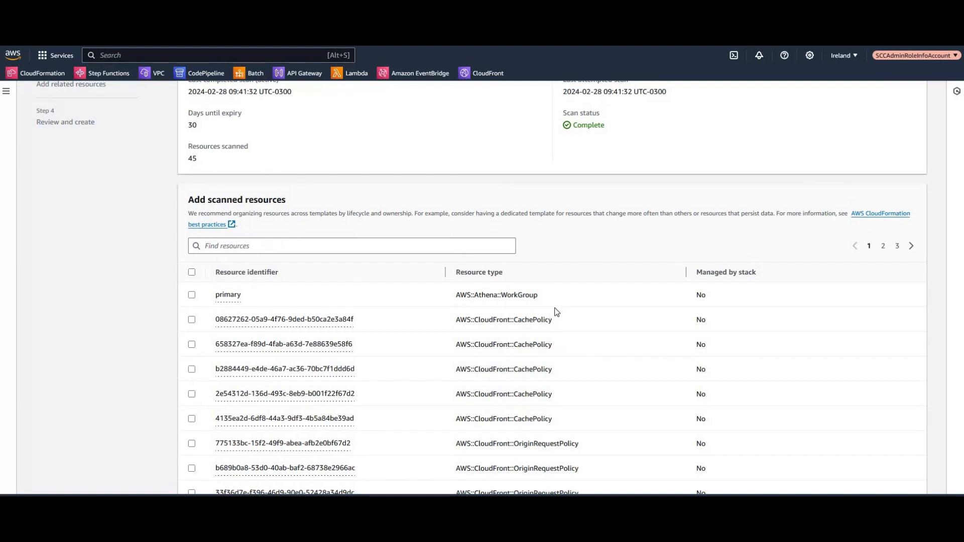
{"action": "scroll", "coordinate": [557, 314], "scroll_direction": "down", "scroll_amount": 1}
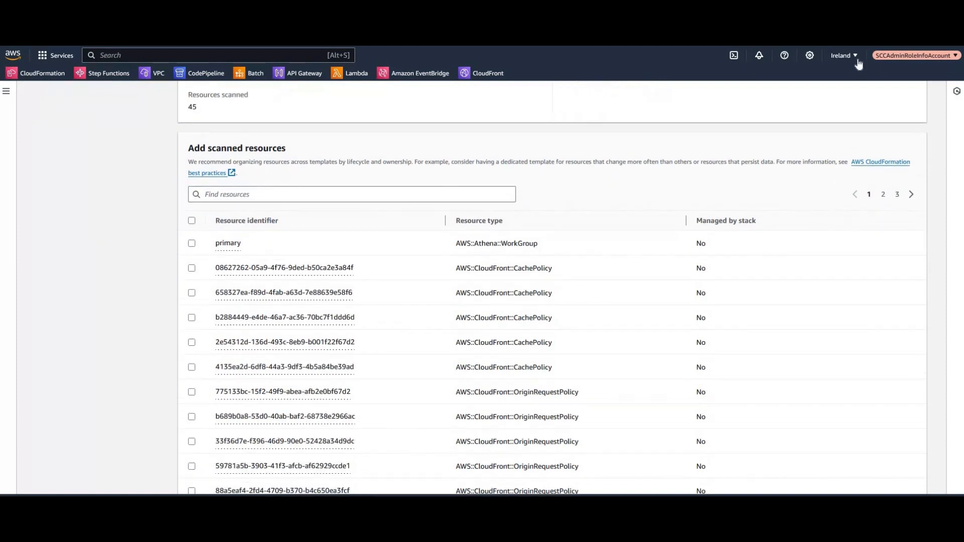
{"action": "left_click", "coordinate": [853, 57]}
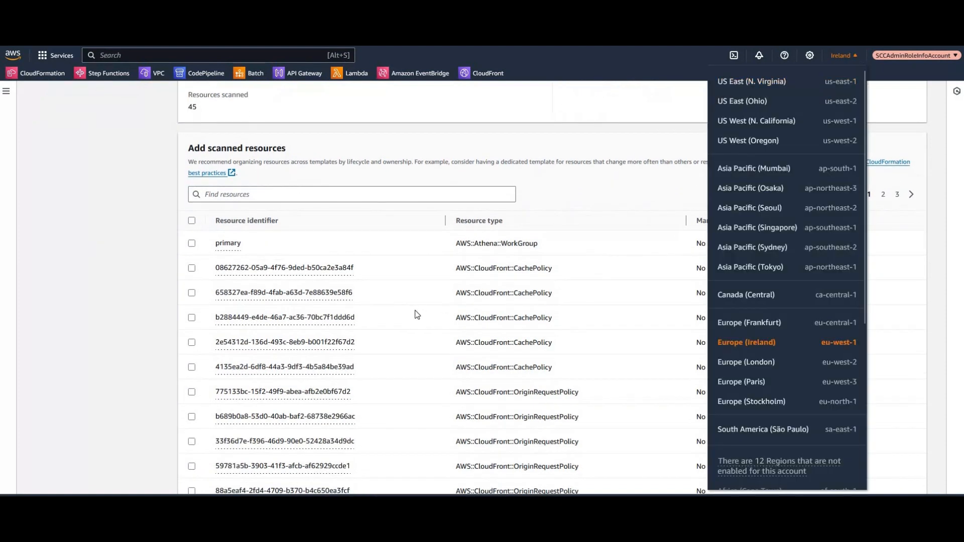
{"action": "left_click", "coordinate": [529, 345]}
{"action": "scroll", "coordinate": [541, 343], "scroll_direction": "down", "scroll_amount": 7}
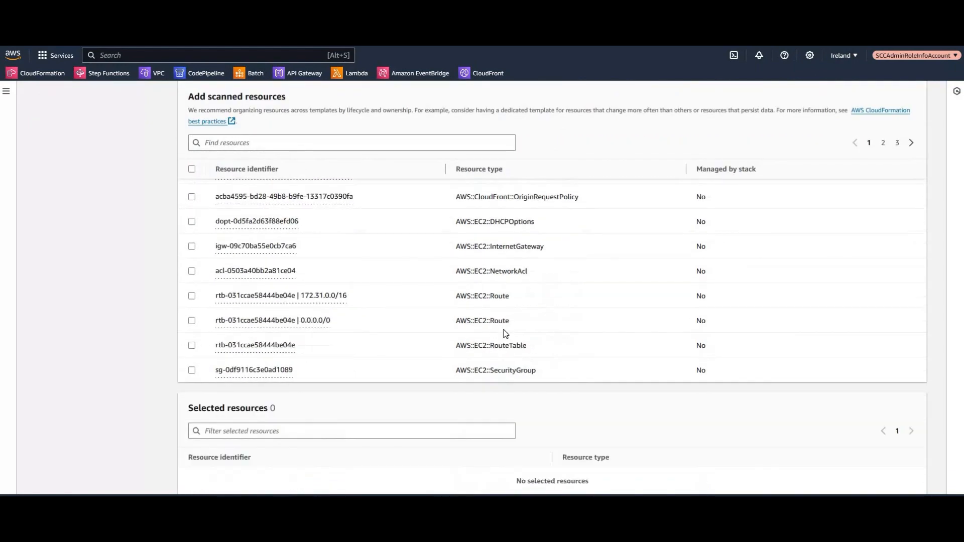
{"action": "scroll", "coordinate": [442, 375], "scroll_direction": "down", "scroll_amount": 1}
{"action": "scroll", "coordinate": [573, 348], "scroll_direction": "up", "scroll_amount": 2}
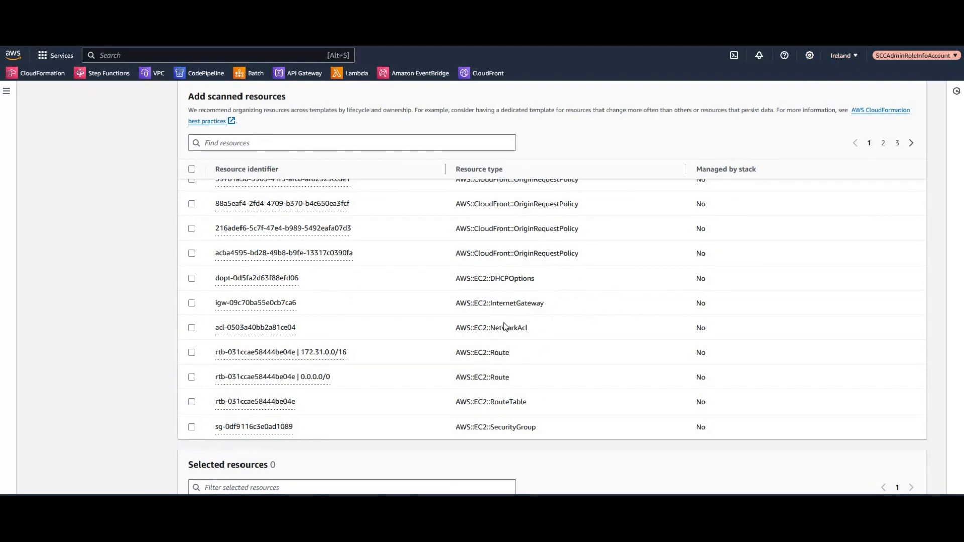
{"action": "scroll", "coordinate": [482, 326], "scroll_direction": "up", "scroll_amount": 3}
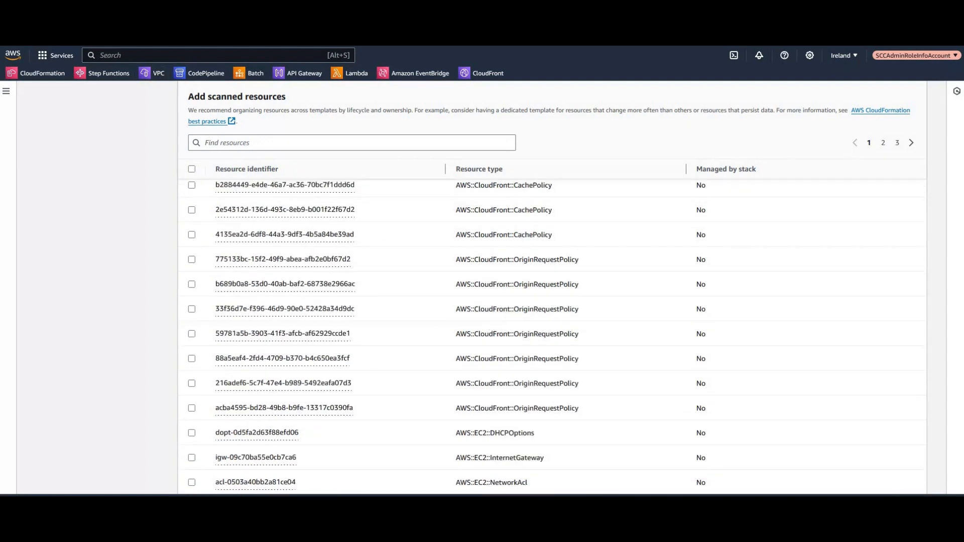
- Select the AWS::EC2::VPC resource on page two of the scanned resources and proceed to the related resources
{"action": "left_click", "coordinate": [883, 143]}
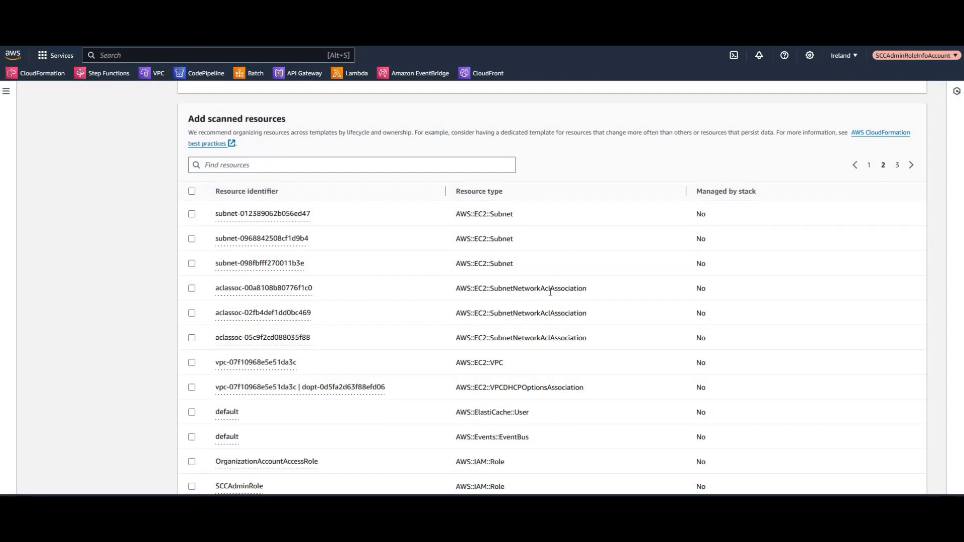
{"action": "scroll", "coordinate": [643, 304], "scroll_direction": "down", "scroll_amount": 1}
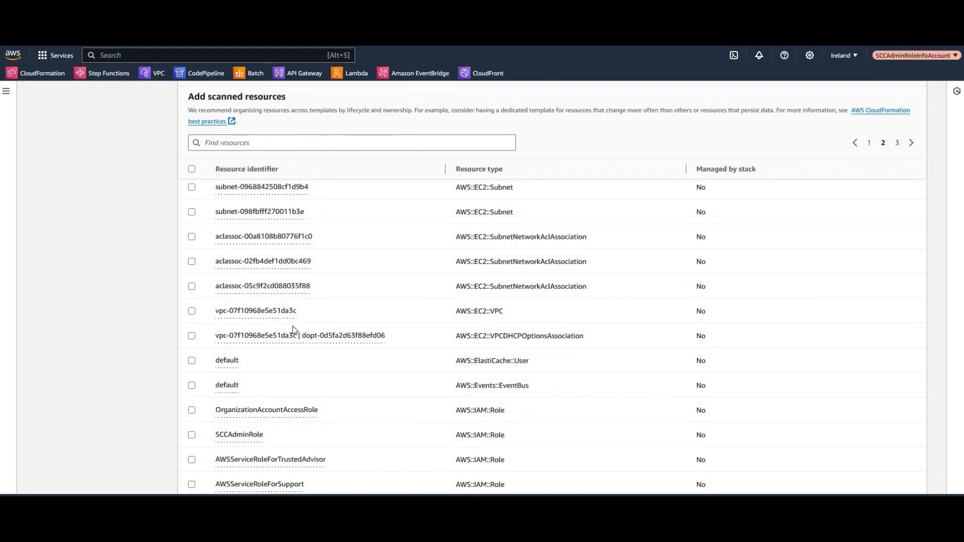
{"action": "left_click", "coordinate": [192, 312]}
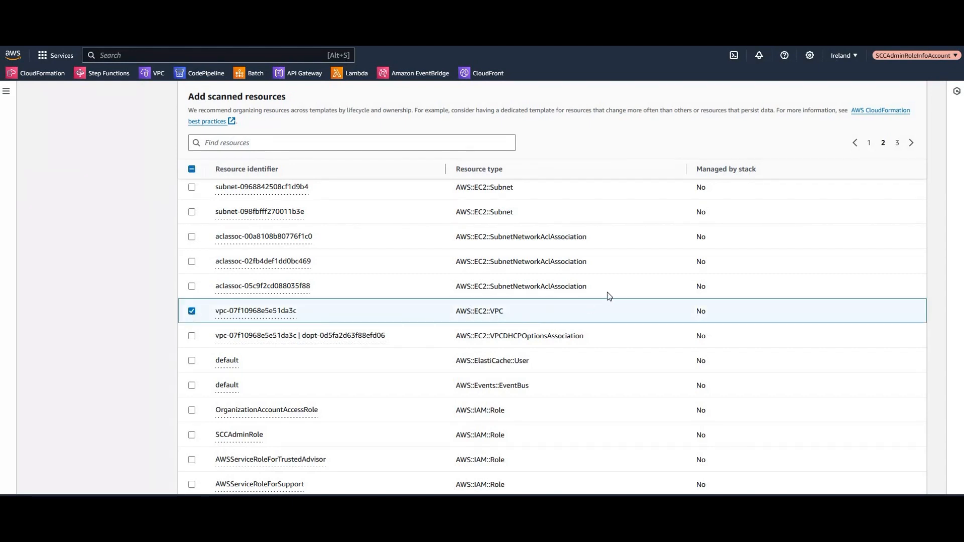
{"action": "scroll", "coordinate": [599, 295], "scroll_direction": "down", "scroll_amount": 2}
{"action": "scroll", "coordinate": [520, 240], "scroll_direction": "up", "scroll_amount": 2}
{"action": "scroll", "coordinate": [667, 395], "scroll_direction": "down", "scroll_amount": 5}
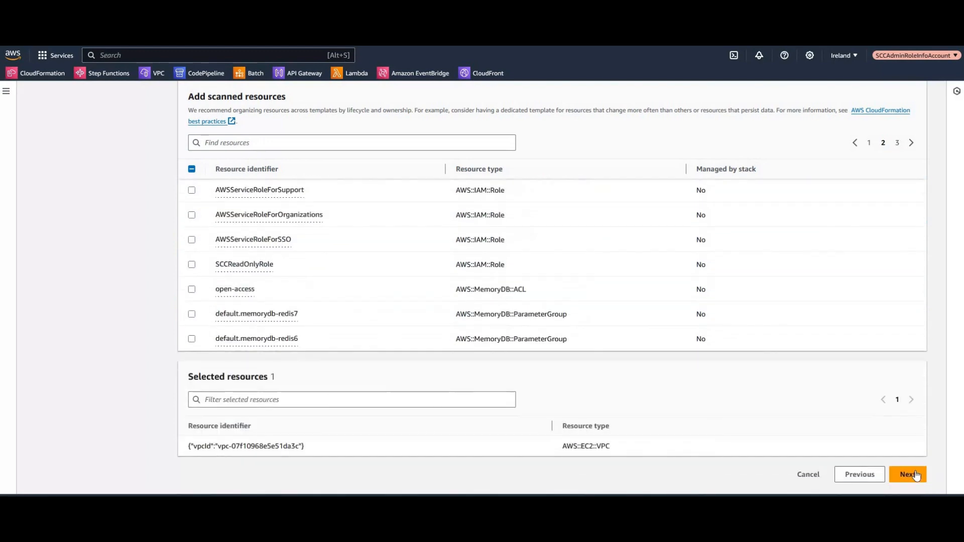
{"action": "left_click", "coordinate": [915, 476]}
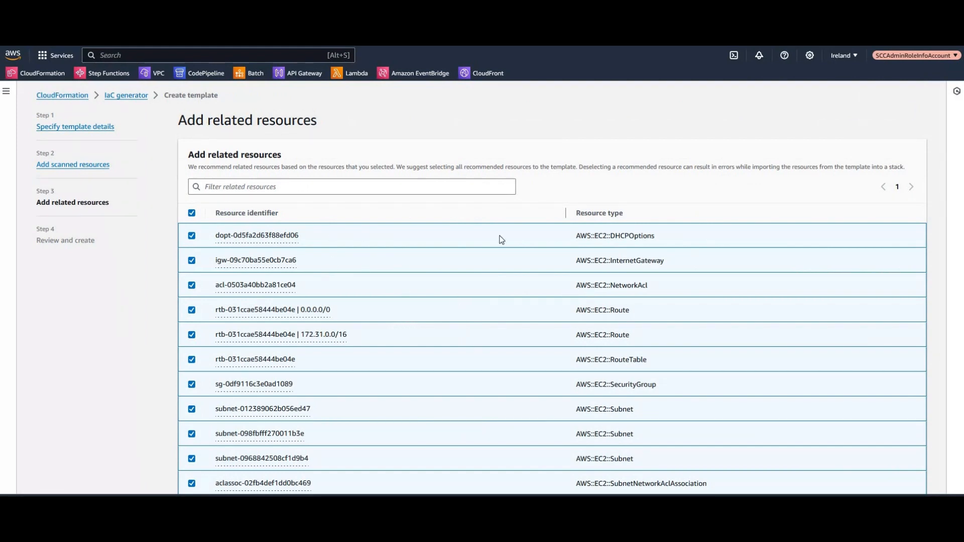
- Examine the recommended resources related to the VPC, including its routes, subnets, network ACL associations and resolver rule association
{"action": "scroll", "coordinate": [584, 302], "scroll_direction": "down", "scroll_amount": 2}
{"action": "scroll", "coordinate": [583, 281], "scroll_direction": "down", "scroll_amount": 1}
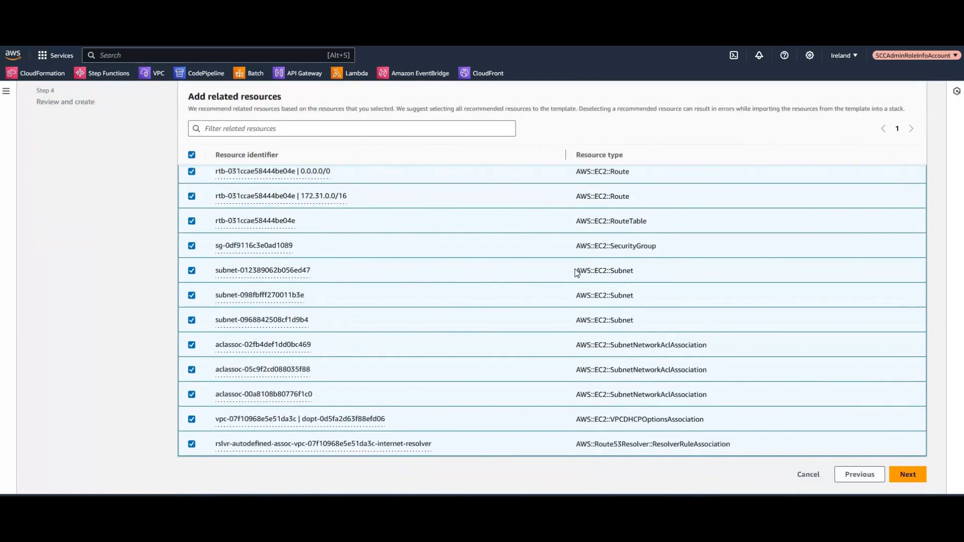
{"action": "scroll", "coordinate": [670, 237], "scroll_direction": "up", "scroll_amount": 3}
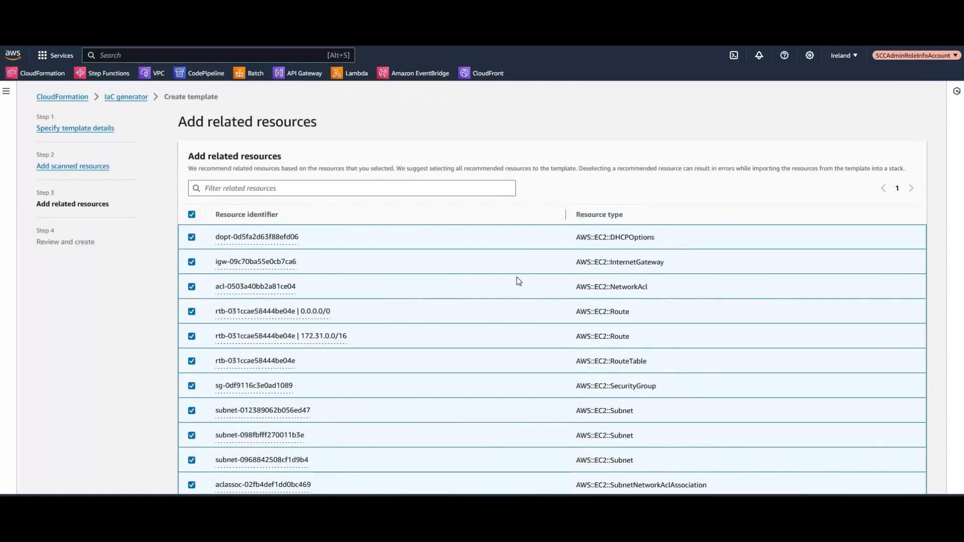
{"action": "scroll", "coordinate": [595, 202], "scroll_direction": "down", "scroll_amount": 1}
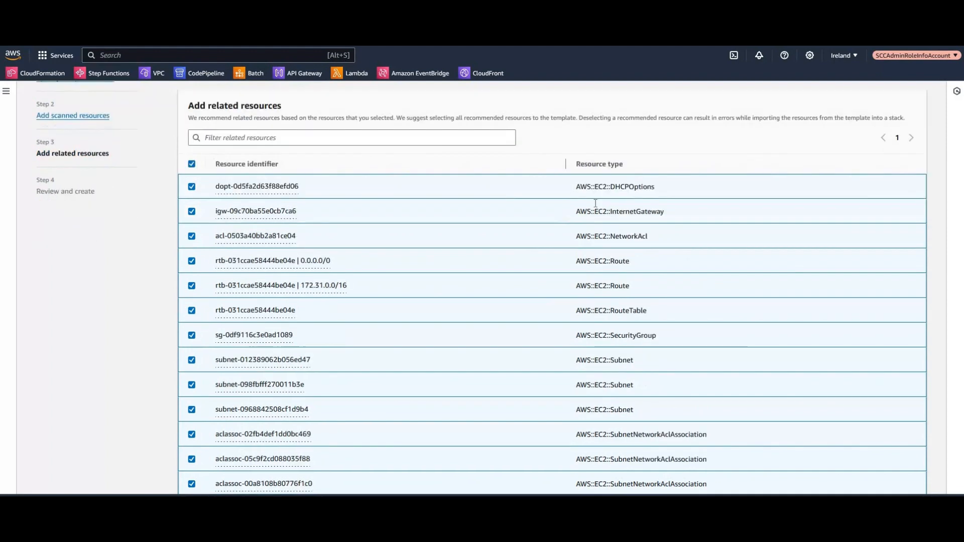
{"action": "scroll", "coordinate": [596, 203], "scroll_direction": "down", "scroll_amount": 1}
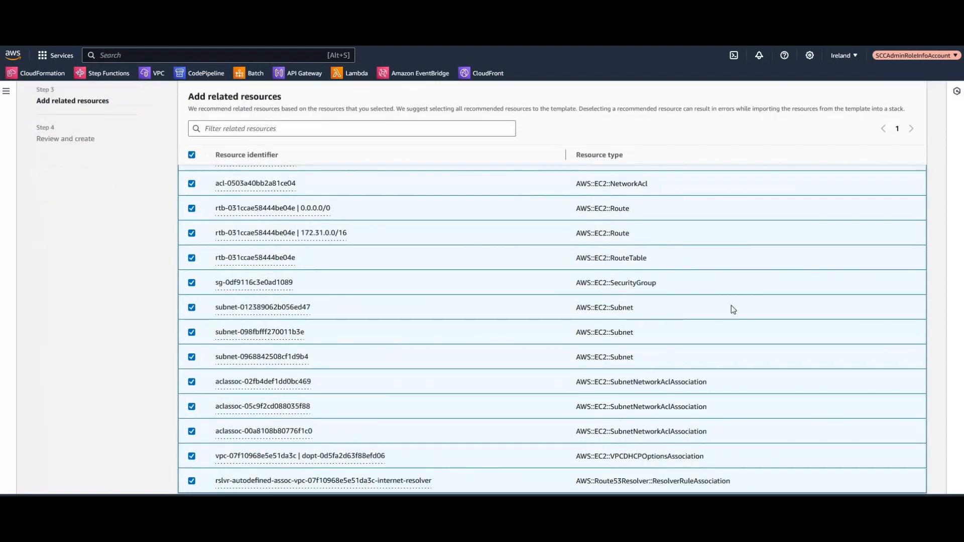
{"action": "scroll", "coordinate": [766, 355], "scroll_direction": "down", "scroll_amount": 1}
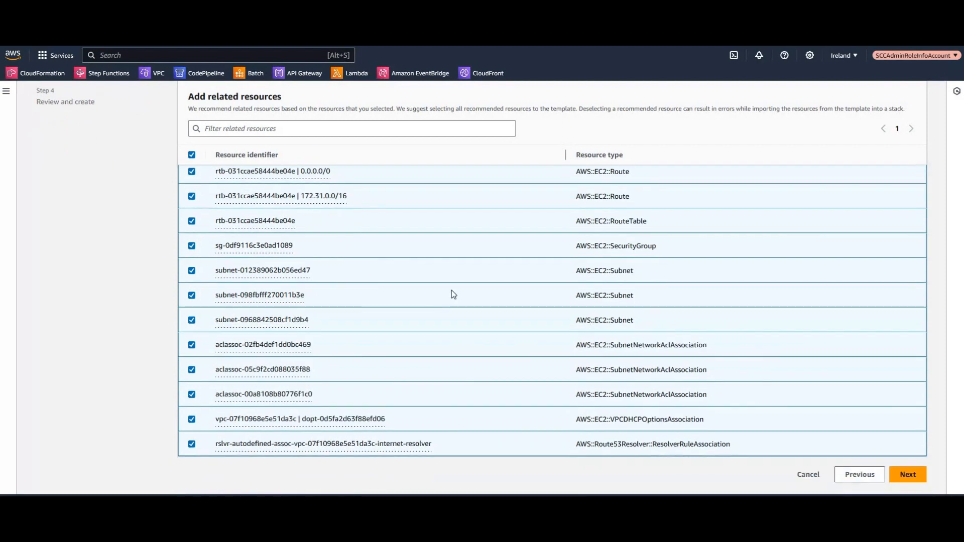
{"action": "scroll", "coordinate": [204, 215], "scroll_direction": "up", "scroll_amount": 3}
{"action": "scroll", "coordinate": [909, 478], "scroll_direction": "down", "scroll_amount": 3}
- Review the template summary with its related resources and create the template
{"action": "scroll", "coordinate": [531, 323], "scroll_direction": "down", "scroll_amount": 10}
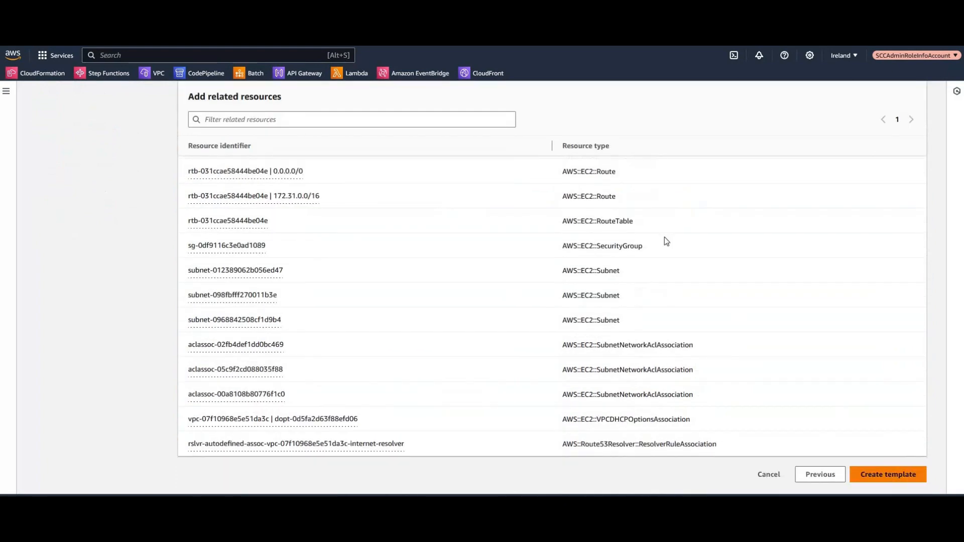
{"action": "scroll", "coordinate": [664, 242], "scroll_direction": "up", "scroll_amount": 8}
{"action": "scroll", "coordinate": [813, 402], "scroll_direction": "down", "scroll_amount": 5}
{"action": "scroll", "coordinate": [852, 462], "scroll_direction": "down", "scroll_amount": 3}
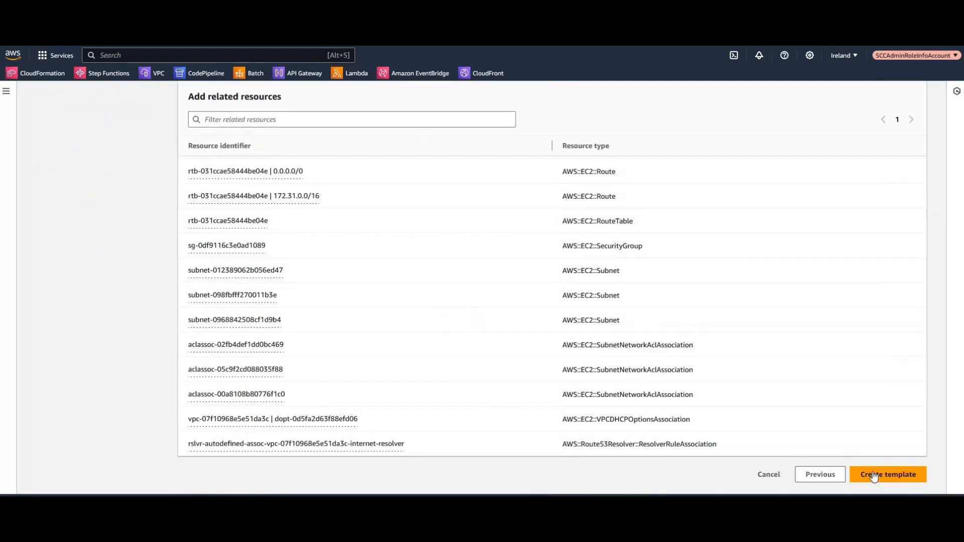
{"action": "left_click", "coordinate": [874, 473]}
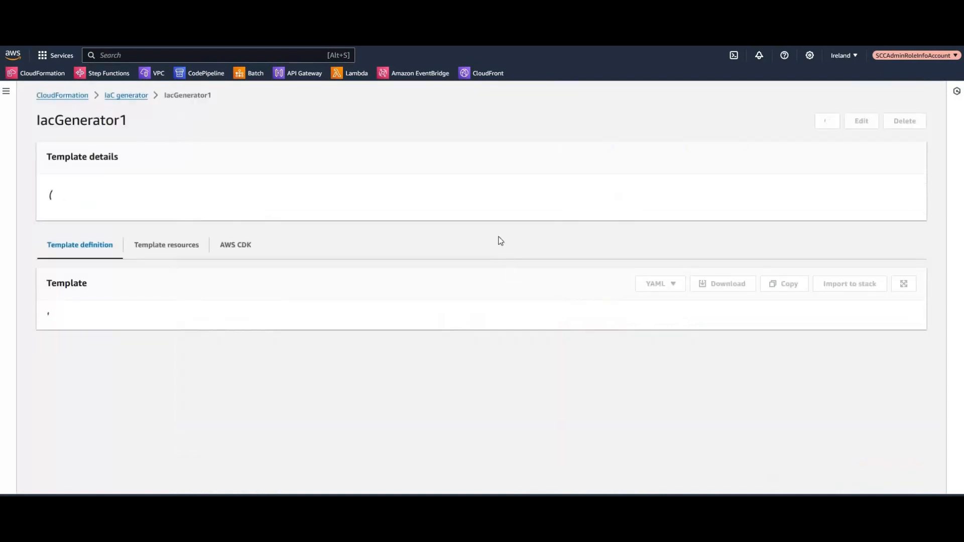
- Examine the IacGenerator1 details and YAML definition, highlighting part of the logical ID of the DHCPOptions resource
{"action": "scroll", "coordinate": [553, 234], "scroll_direction": "down", "scroll_amount": 1}
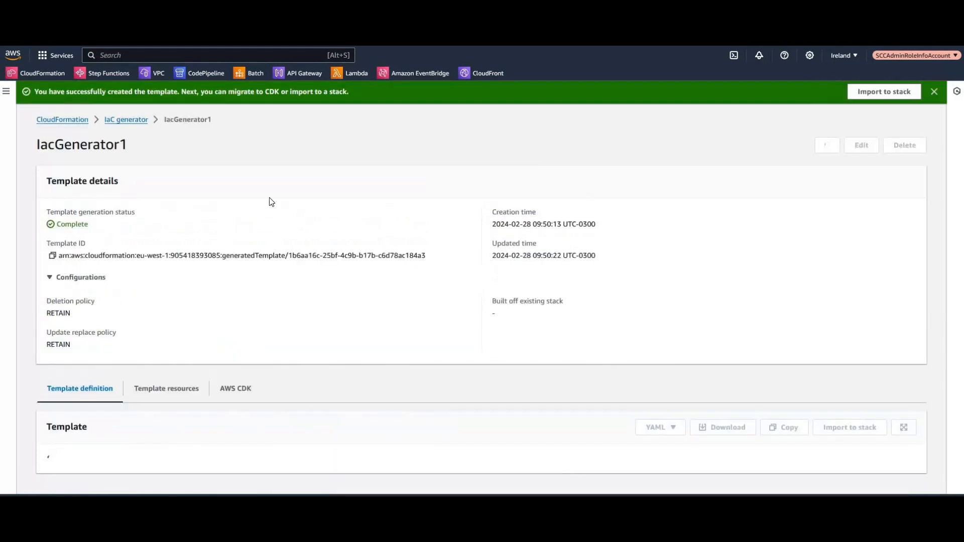
{"action": "scroll", "coordinate": [339, 393], "scroll_direction": "down", "scroll_amount": 3}
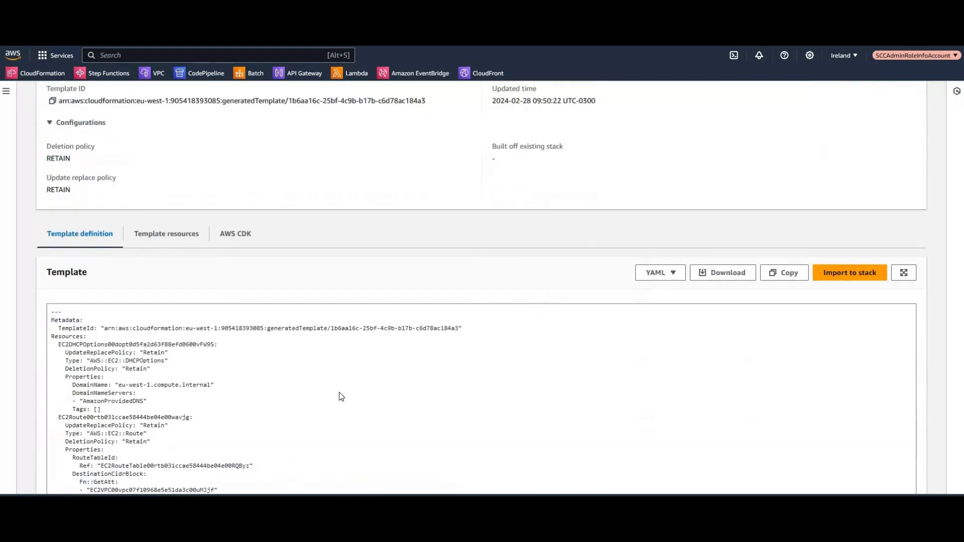
{"action": "scroll", "coordinate": [270, 393], "scroll_direction": "down", "scroll_amount": 2}
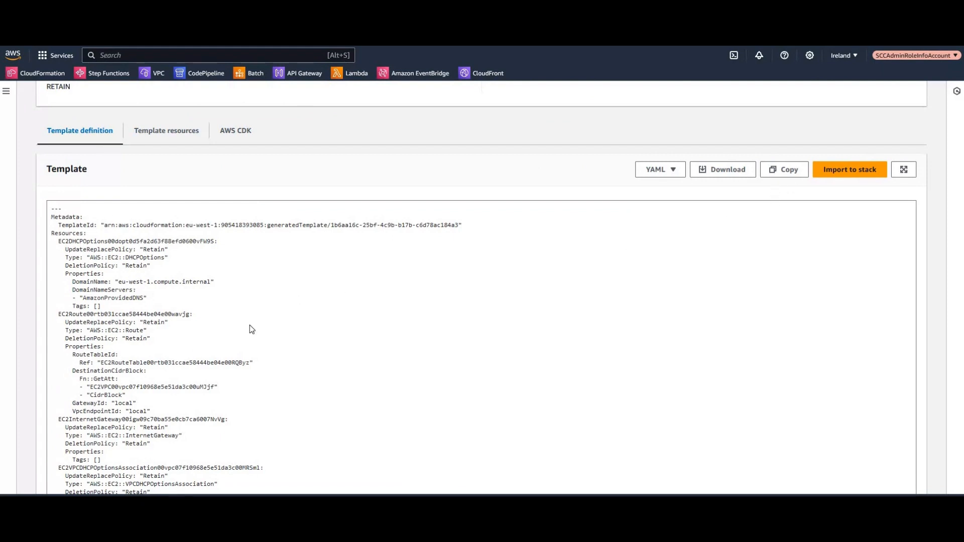
{"action": "scroll", "coordinate": [309, 334], "scroll_direction": "down", "scroll_amount": 3}
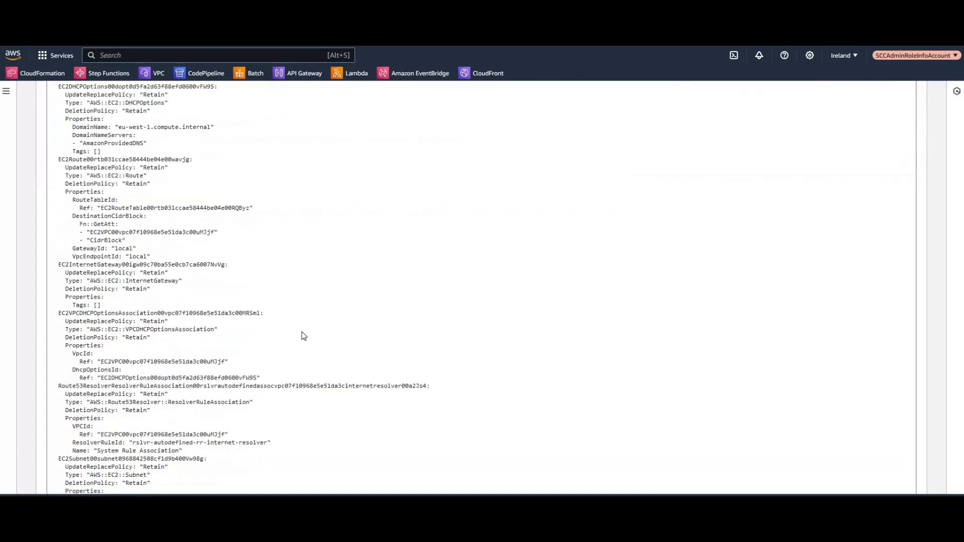
{"action": "scroll", "coordinate": [301, 337], "scroll_direction": "up", "scroll_amount": 4}
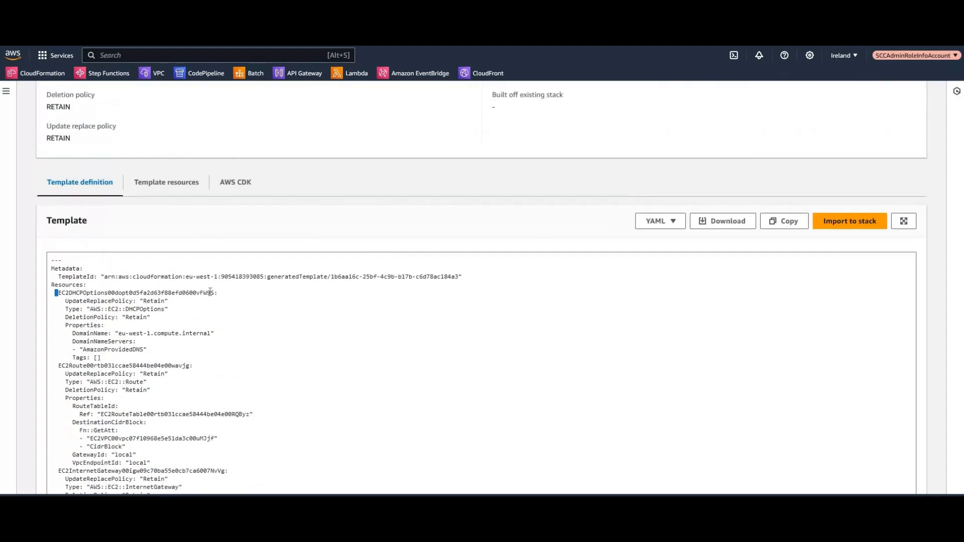
{"action": "left_click_drag", "start_coordinate": [211, 292], "coordinate": [214, 293]}
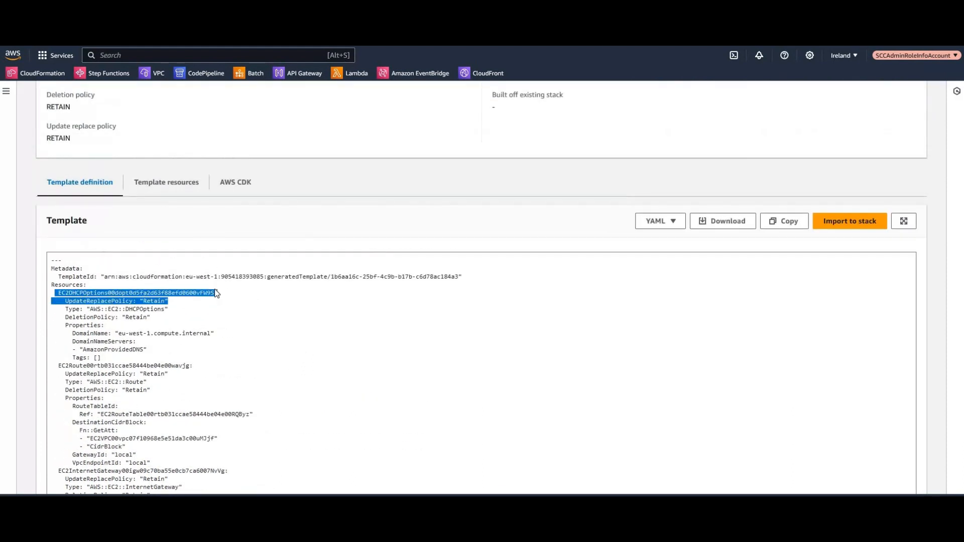
{"action": "left_click", "coordinate": [136, 298]}
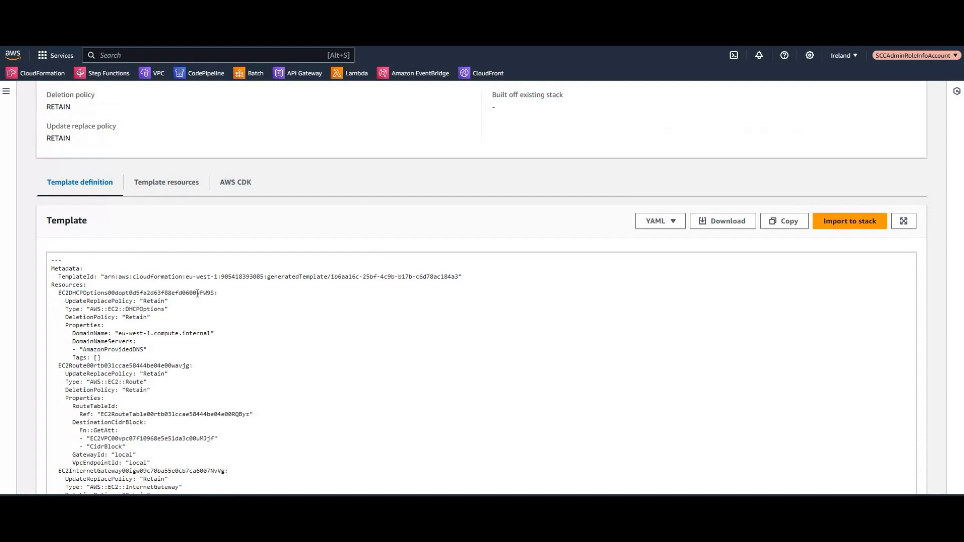
{"action": "left_click_drag", "start_coordinate": [196, 292], "coordinate": [168, 293]}
{"action": "scroll", "coordinate": [274, 334], "scroll_direction": "down", "scroll_amount": 4}
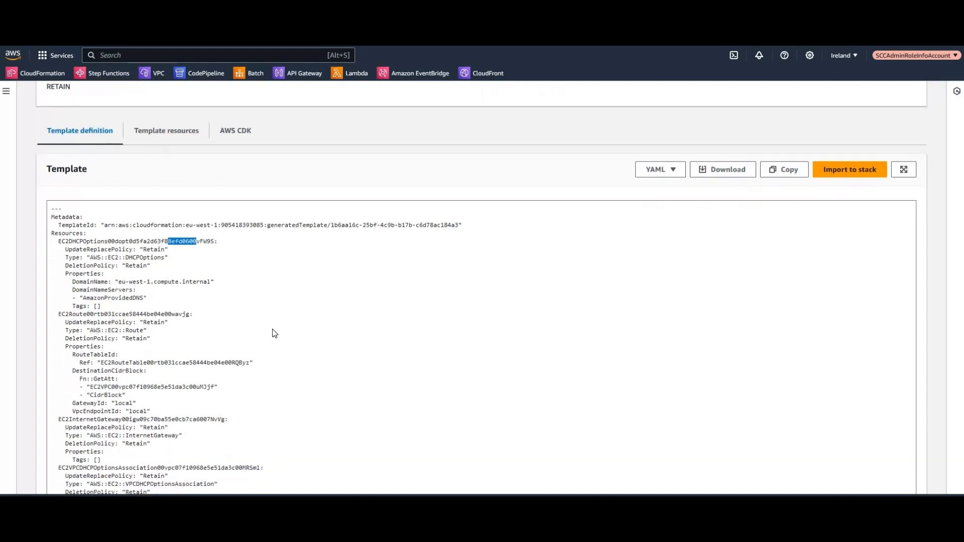
- Read the YAML definitions of the resolver rule association, subnet, network ACL association and VPC resources
{"action": "scroll", "coordinate": [274, 334], "scroll_direction": "down", "scroll_amount": 1}
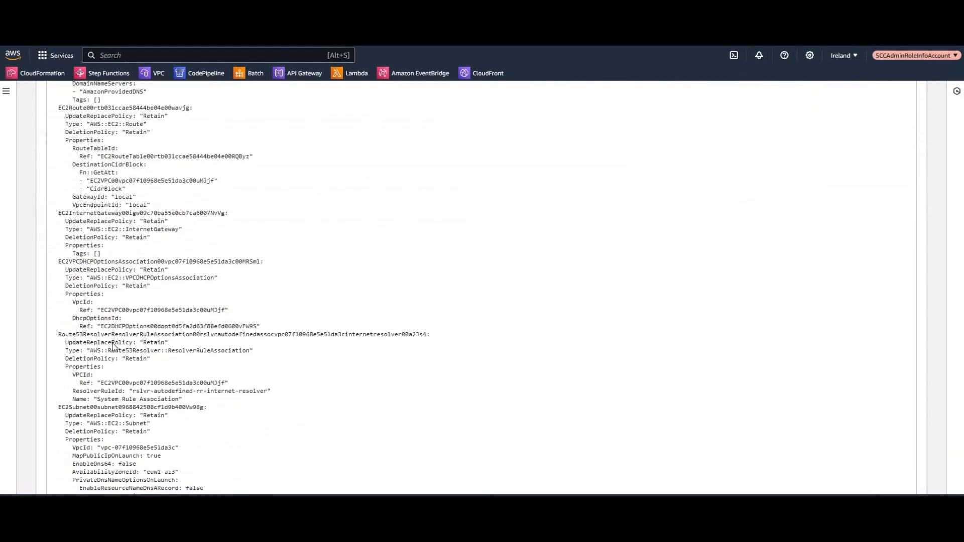
{"action": "scroll", "coordinate": [303, 355], "scroll_direction": "up", "scroll_amount": 8}
{"action": "scroll", "coordinate": [323, 401], "scroll_direction": "down", "scroll_amount": 2}
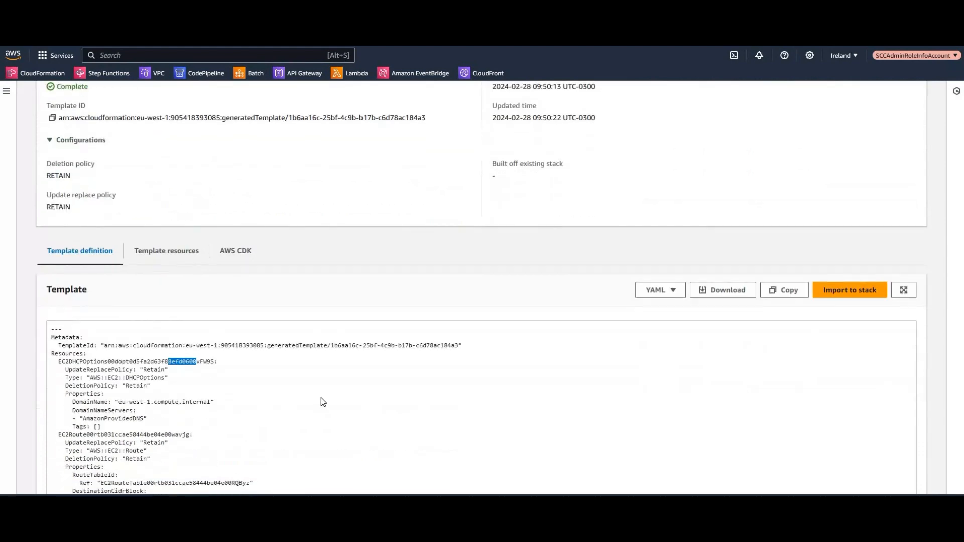
{"action": "scroll", "coordinate": [296, 346], "scroll_direction": "down", "scroll_amount": 3}
{"action": "scroll", "coordinate": [302, 324], "scroll_direction": "down", "scroll_amount": 3}
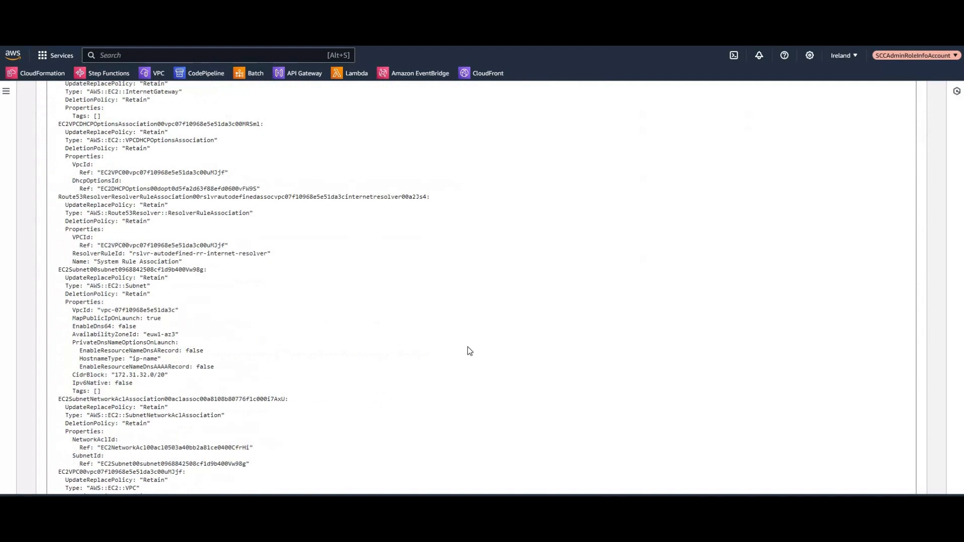
{"action": "scroll", "coordinate": [264, 327], "scroll_direction": "down", "scroll_amount": 2}
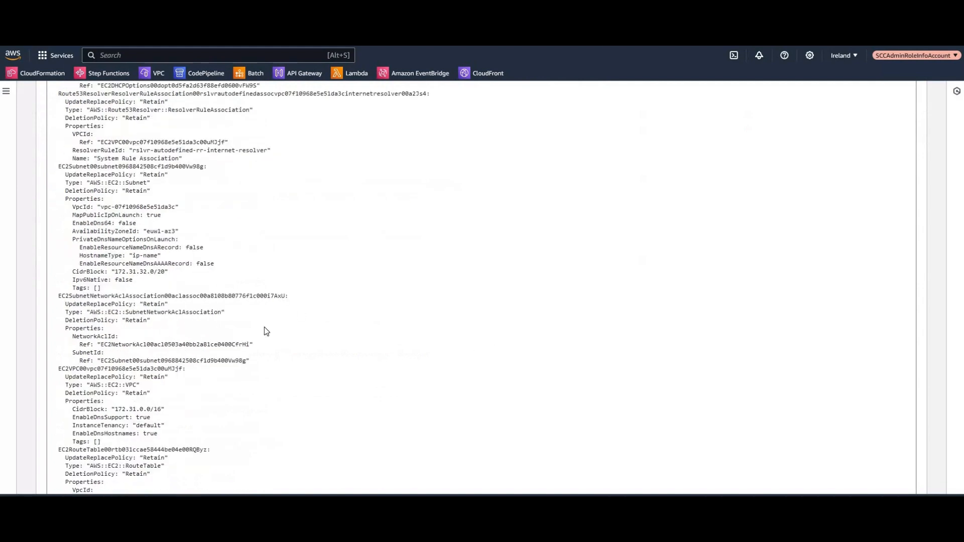
- Start importing the generated IacGenerator1 template into a stack
{"action": "scroll", "coordinate": [264, 327], "scroll_direction": "up", "scroll_amount": 5}
{"action": "scroll", "coordinate": [266, 322], "scroll_direction": "up", "scroll_amount": 9}
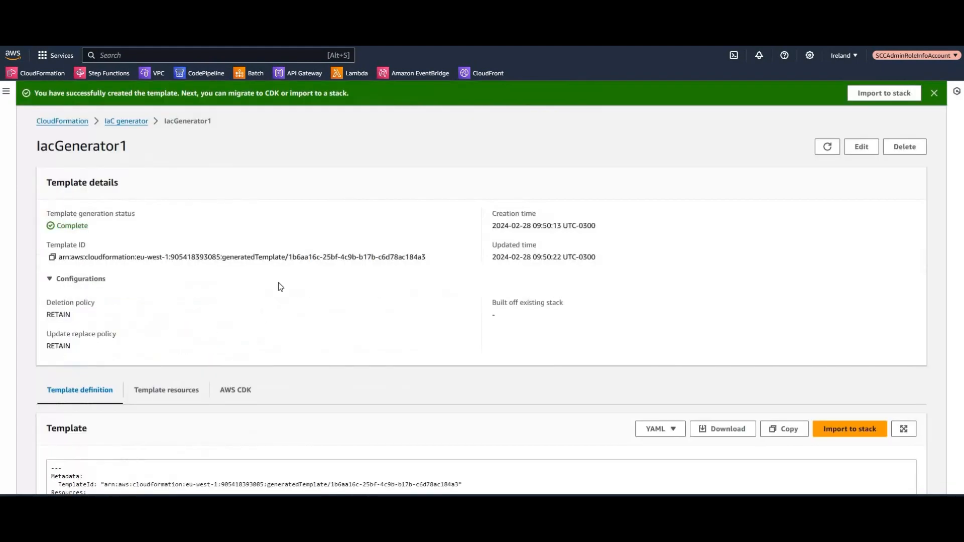
{"action": "scroll", "coordinate": [323, 231], "scroll_direction": "down", "scroll_amount": 2}
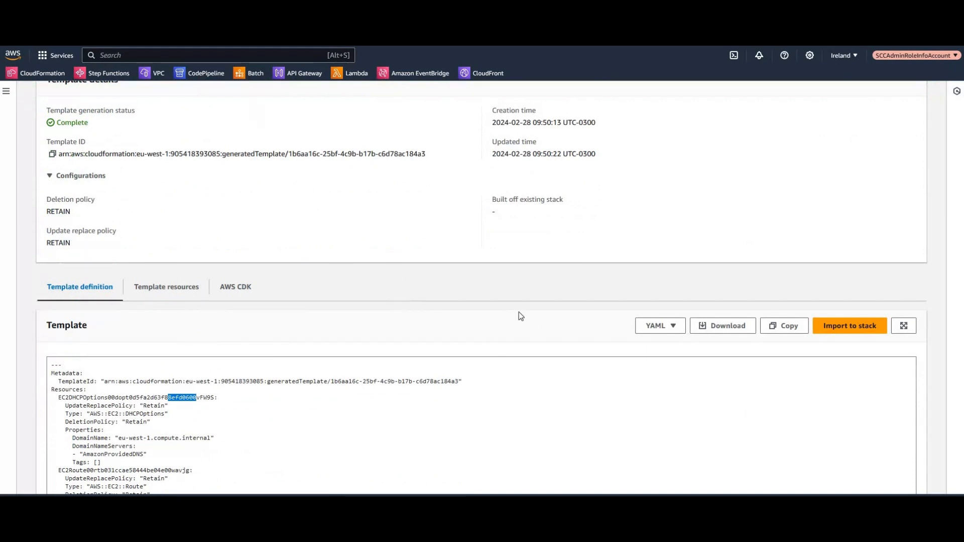
{"action": "left_click", "coordinate": [850, 326]}
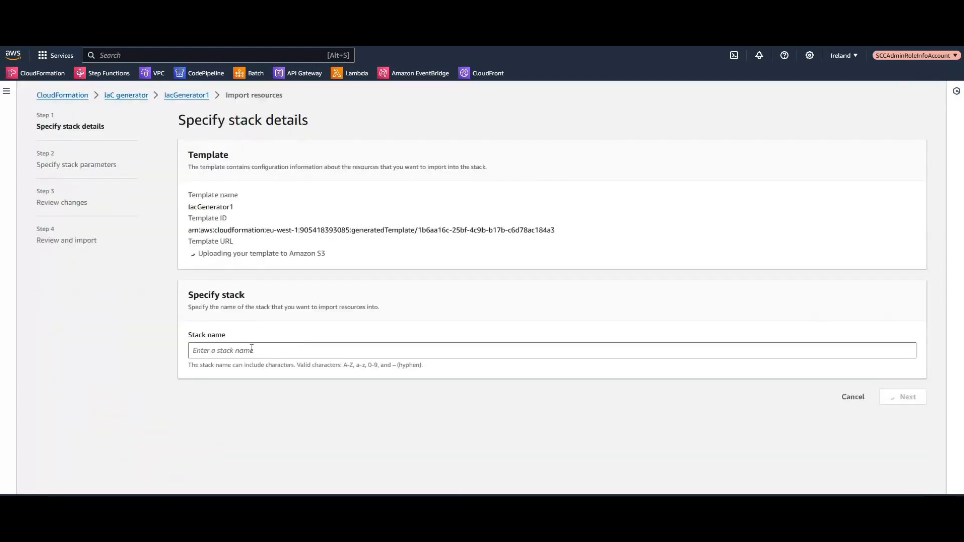
- Name the import stack DefaultVPC and continue to its parameters
{"action": "left_click", "coordinate": [252, 350]}
{"action": "type", "text": "Dea"}
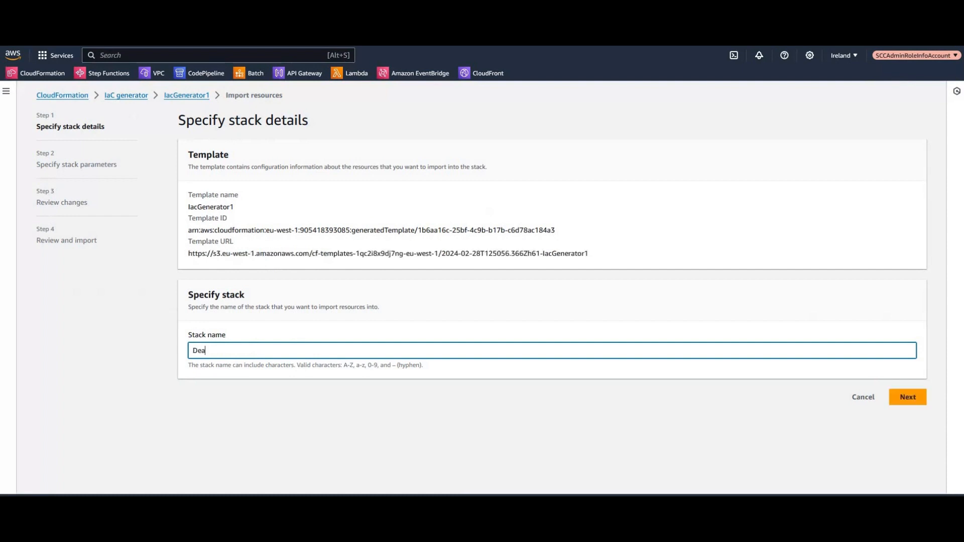
{"action": "type", "text": "ult"}
{"action": "key", "text": "BackSpace"}
{"action": "key", "text": "BackSpace"}
{"action": "type", "text": "faultVPC"}
{"action": "key", "text": "Return"}
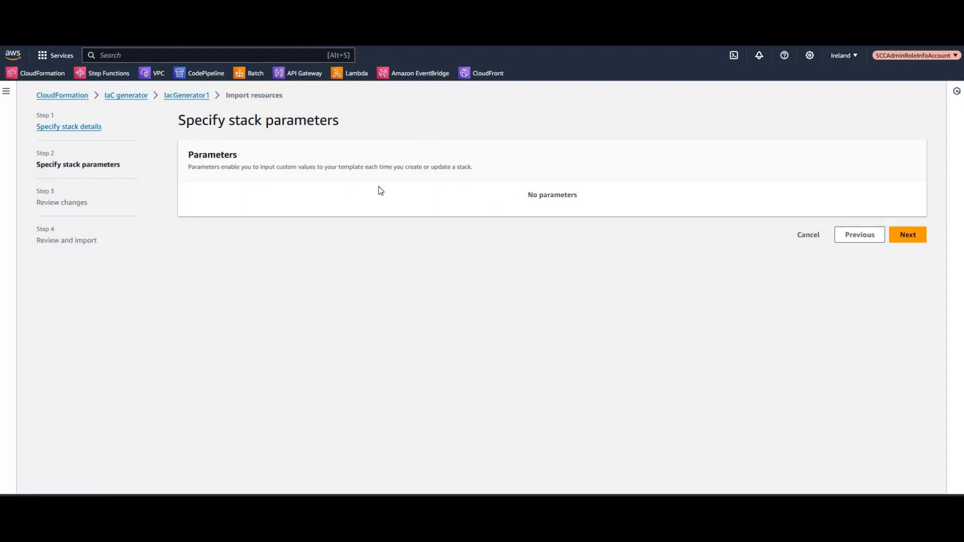
- Continue without parameters, review the changes and import the resources into the DefaultVPC stack
{"action": "left_click", "coordinate": [913, 243]}
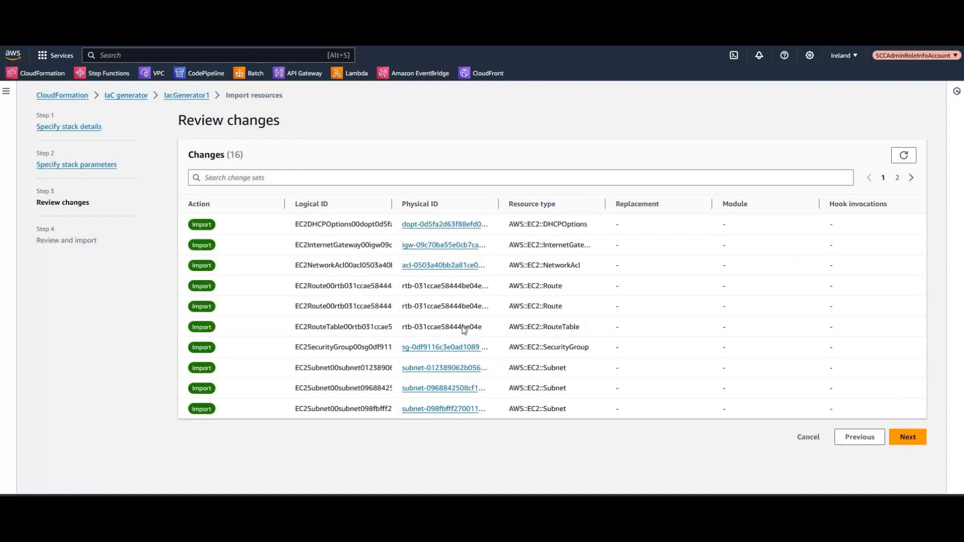
{"action": "left_click", "coordinate": [916, 439]}
{"action": "scroll", "coordinate": [481, 331], "scroll_direction": "down", "scroll_amount": 9}
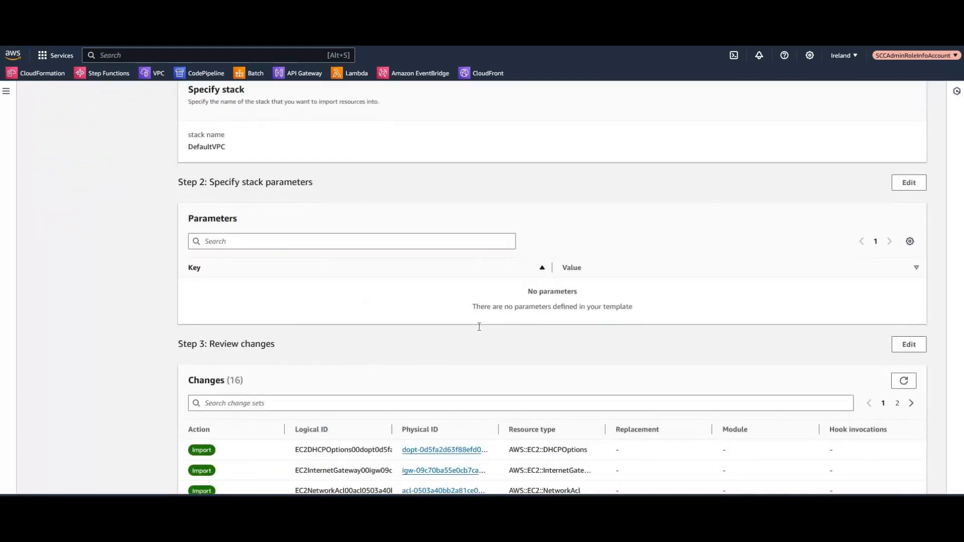
{"action": "left_click", "coordinate": [899, 480]}
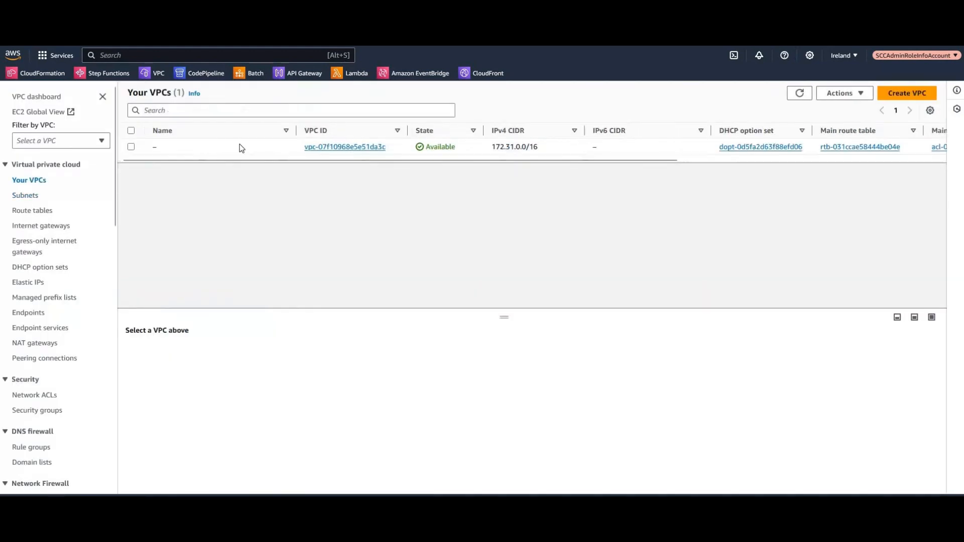
- Check the VPC's tags and flow logs, and the tags of the 172.31.16.0/20 subnet, in the VPC console
{"action": "left_click", "coordinate": [239, 147]}
{"action": "left_click", "coordinate": [350, 358]}
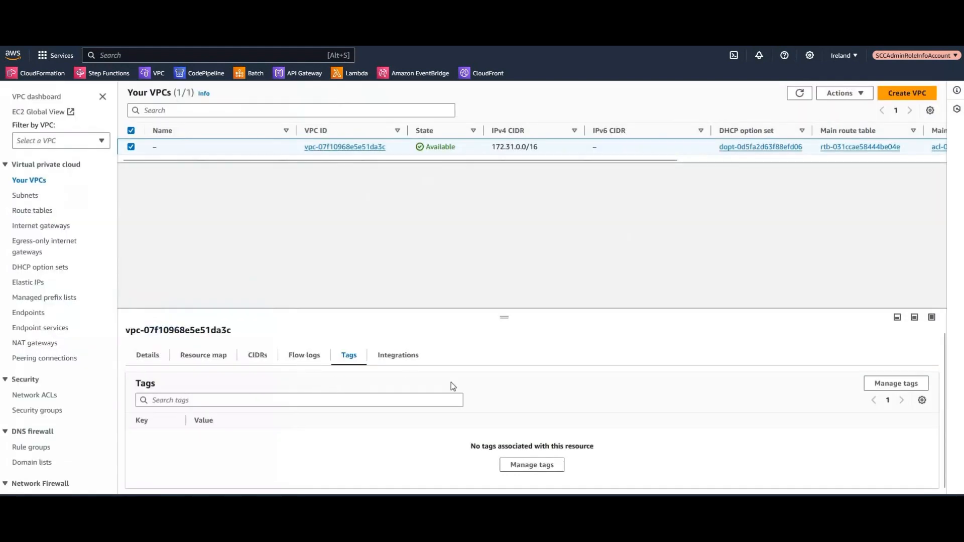
{"action": "left_click", "coordinate": [308, 357]}
{"action": "left_click", "coordinate": [349, 358]}
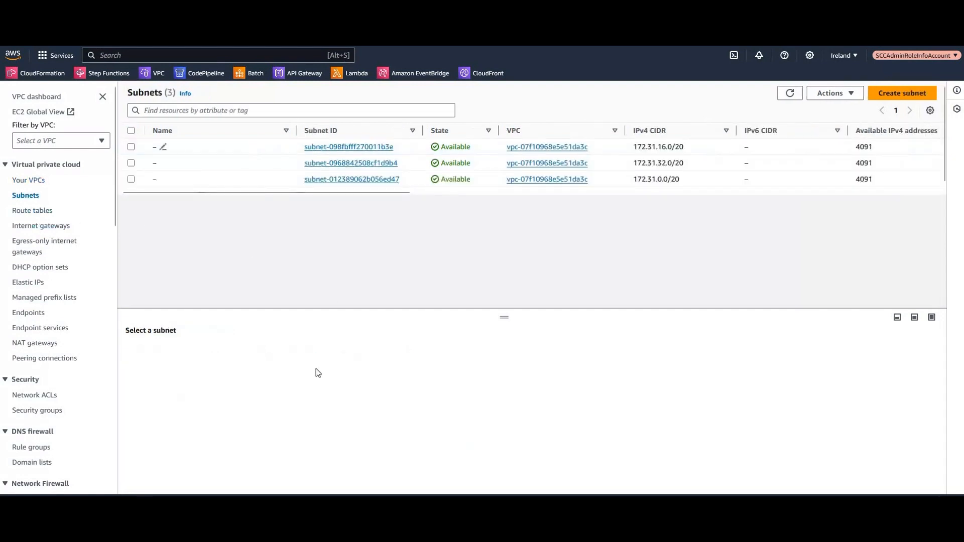
{"action": "left_click", "coordinate": [484, 354]}
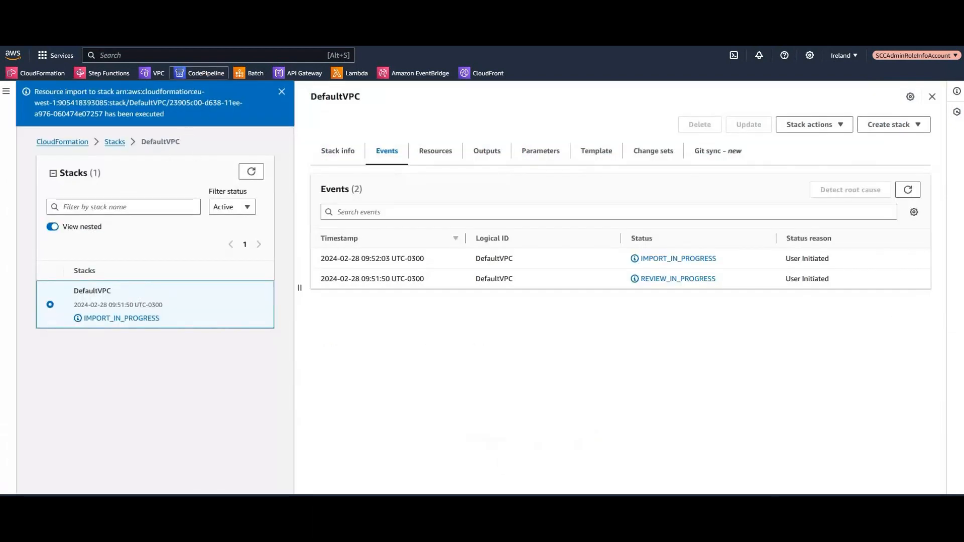
- Return to the DefaultVPC stack in CloudFormation and inspect its resources, outputs and parameters
{"action": "left_click", "coordinate": [182, 294]}
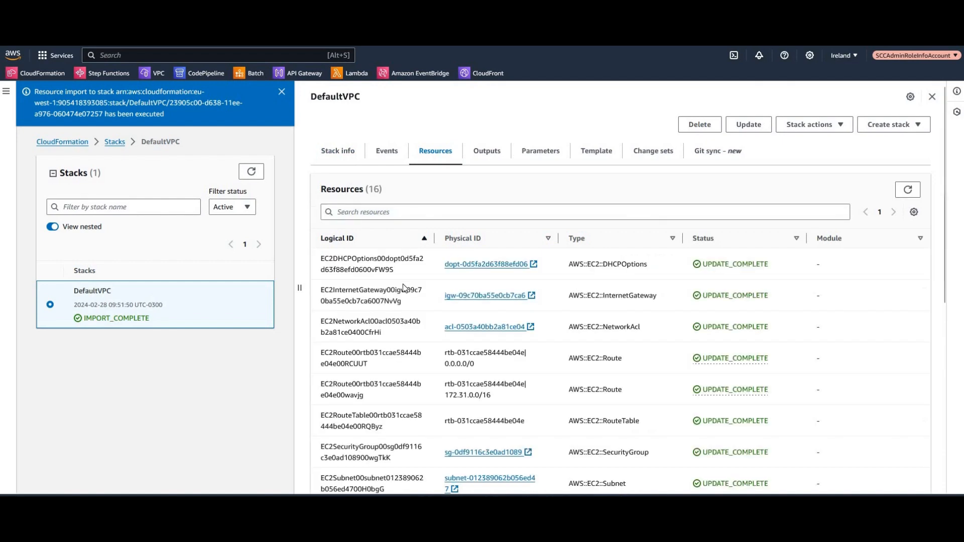
{"action": "scroll", "coordinate": [402, 289], "scroll_direction": "down", "scroll_amount": 5}
{"action": "scroll", "coordinate": [525, 109], "scroll_direction": "up", "scroll_amount": 5}
{"action": "left_click", "coordinate": [490, 152]}
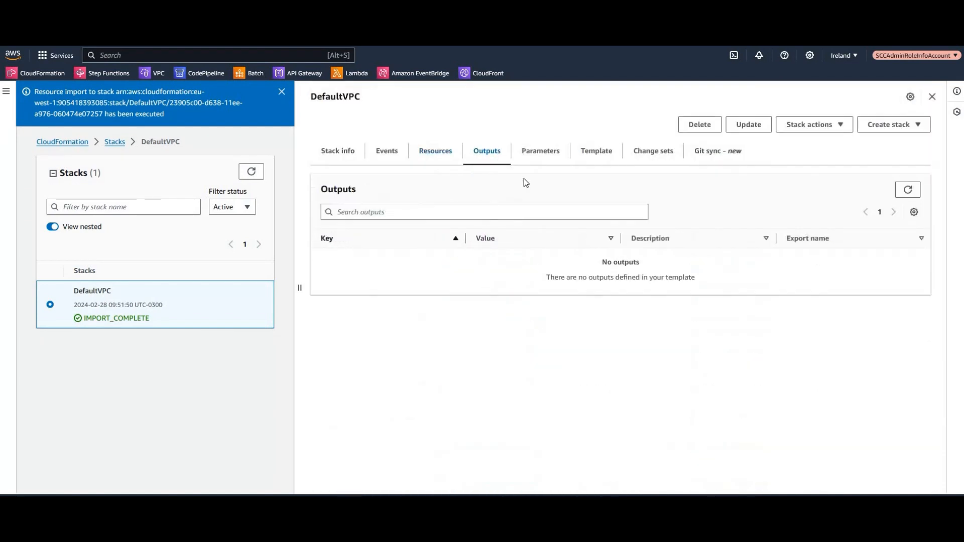
{"action": "left_click", "coordinate": [542, 157]}
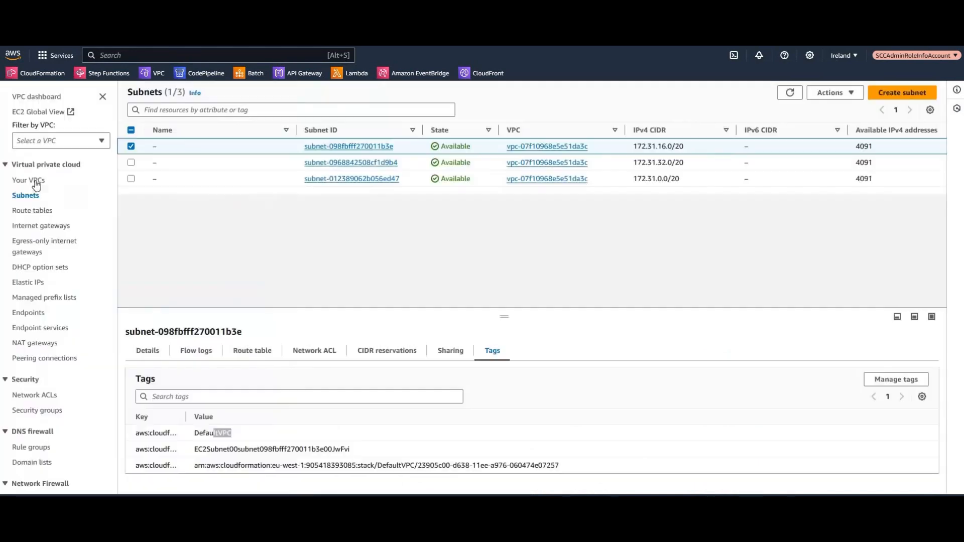
- Examine the VPC's tags in the VPC console and highlight the tag holding the stack name
{"action": "left_click", "coordinate": [33, 181]}
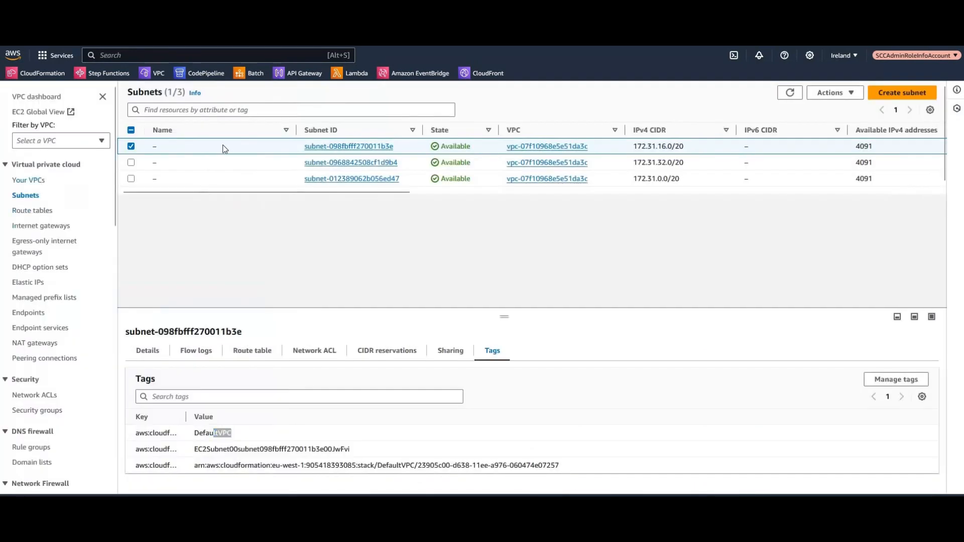
{"action": "left_click", "coordinate": [227, 149]}
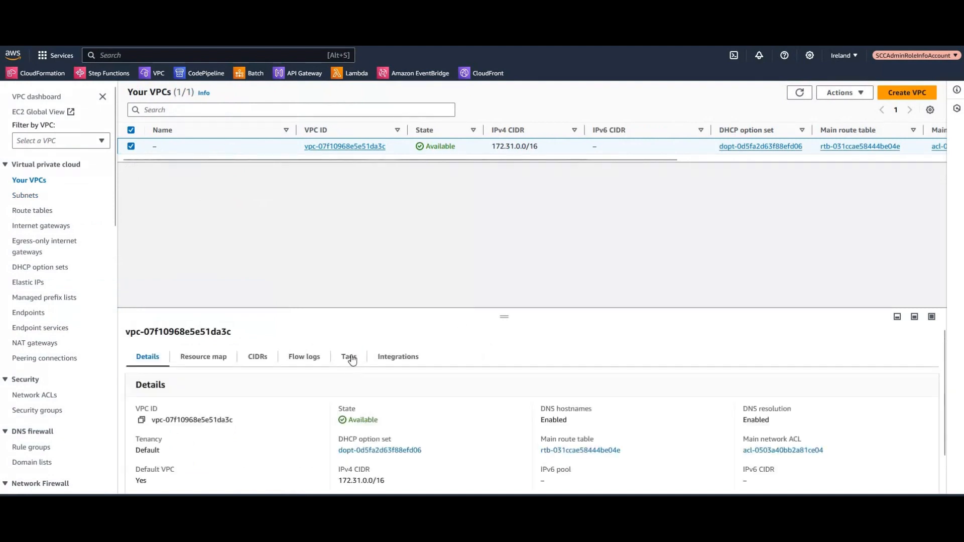
{"action": "left_click", "coordinate": [348, 357]}
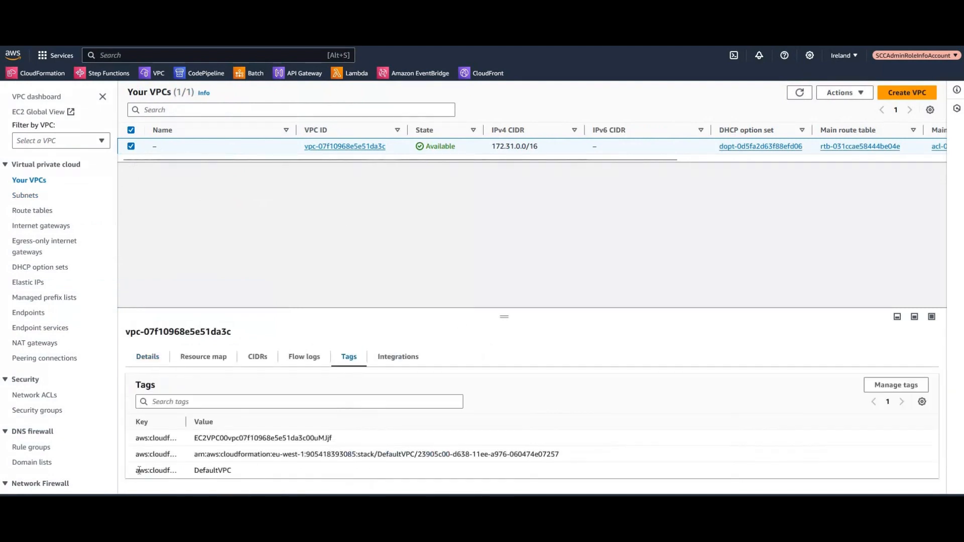
{"action": "left_click_drag", "start_coordinate": [139, 470], "coordinate": [190, 474]}
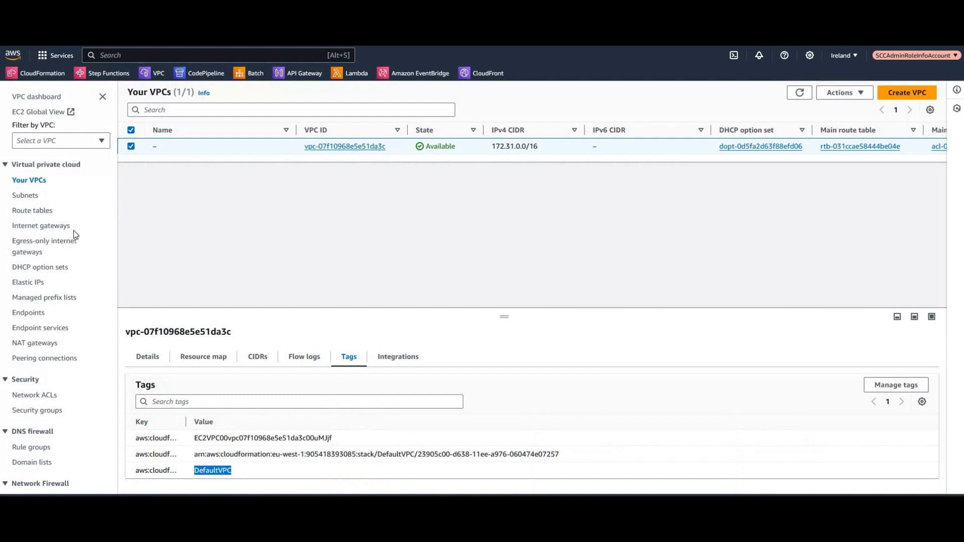
- Check the tags of the 172.31.32.0/20 subnet
{"action": "left_click", "coordinate": [25, 196]}
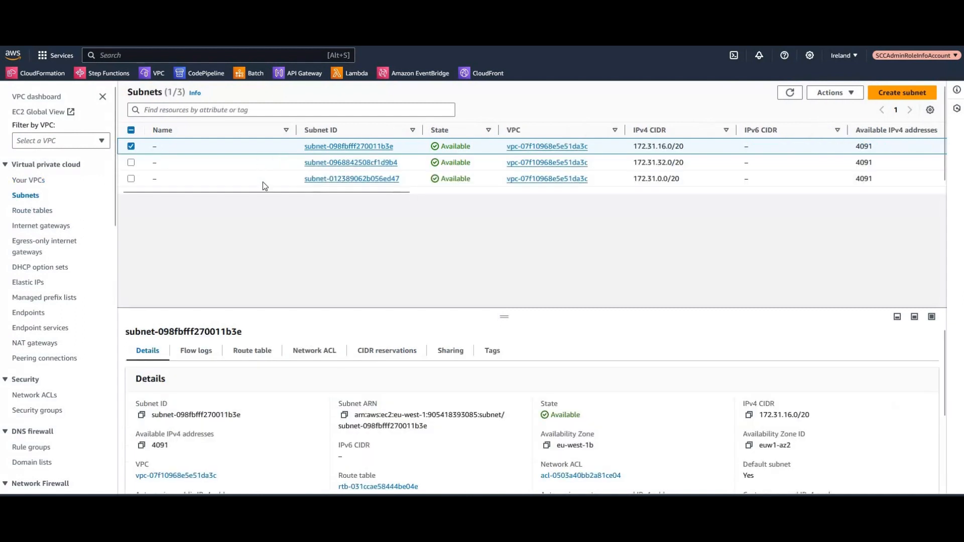
{"action": "left_click", "coordinate": [163, 162]}
{"action": "left_click", "coordinate": [493, 355]}
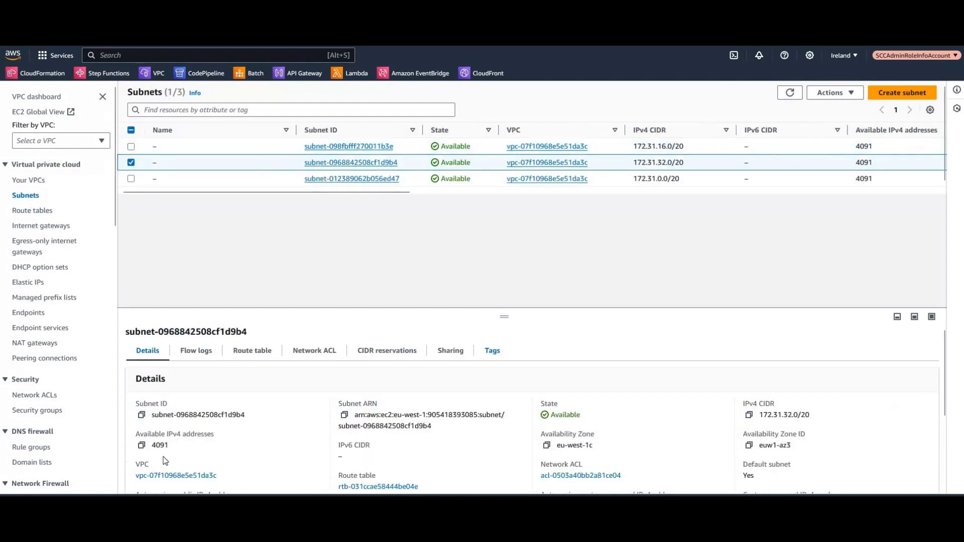
{"action": "left_click_drag", "start_coordinate": [183, 415], "coordinate": [339, 417]}
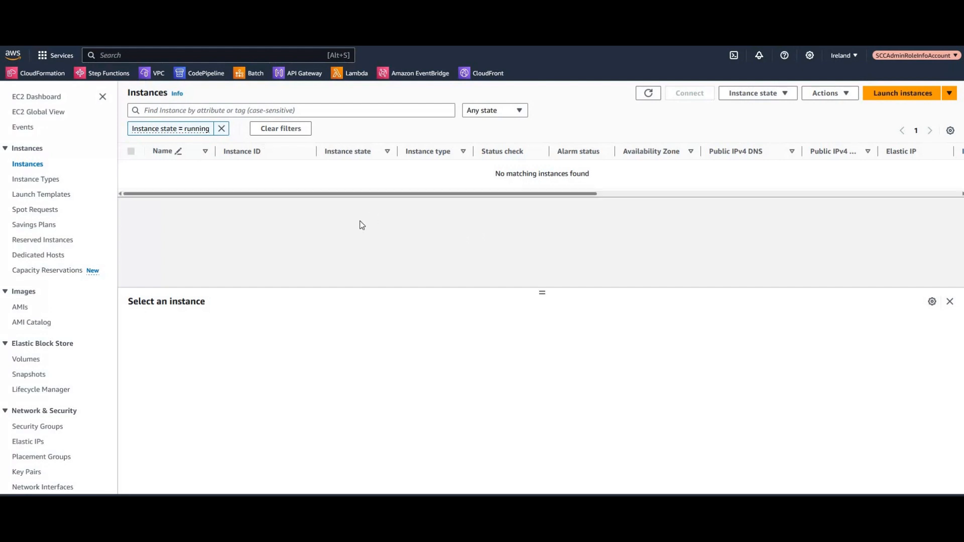
- Start launching a new EC2 instance and name it Webserver
{"action": "left_click", "coordinate": [912, 95]}
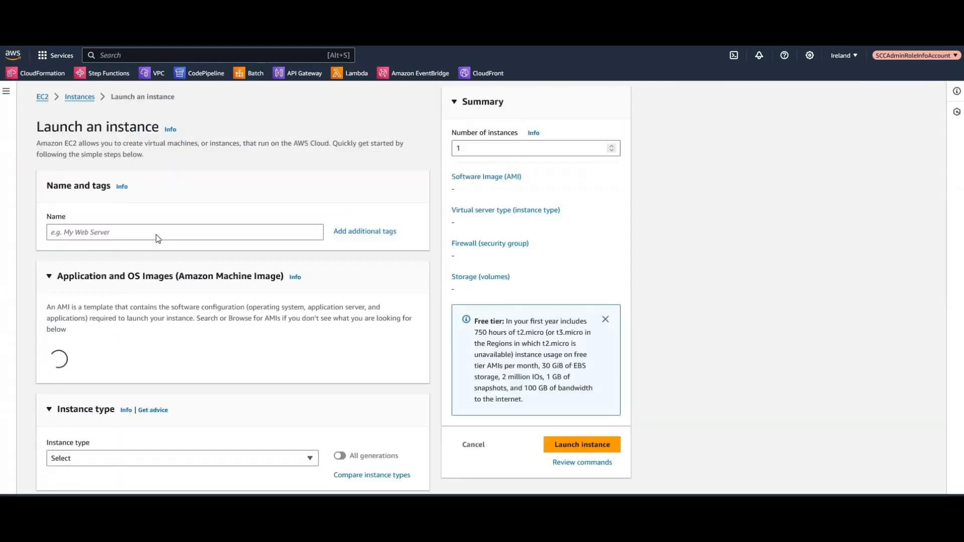
{"action": "left_click", "coordinate": [151, 234]}
{"action": "type", "text": "W"}
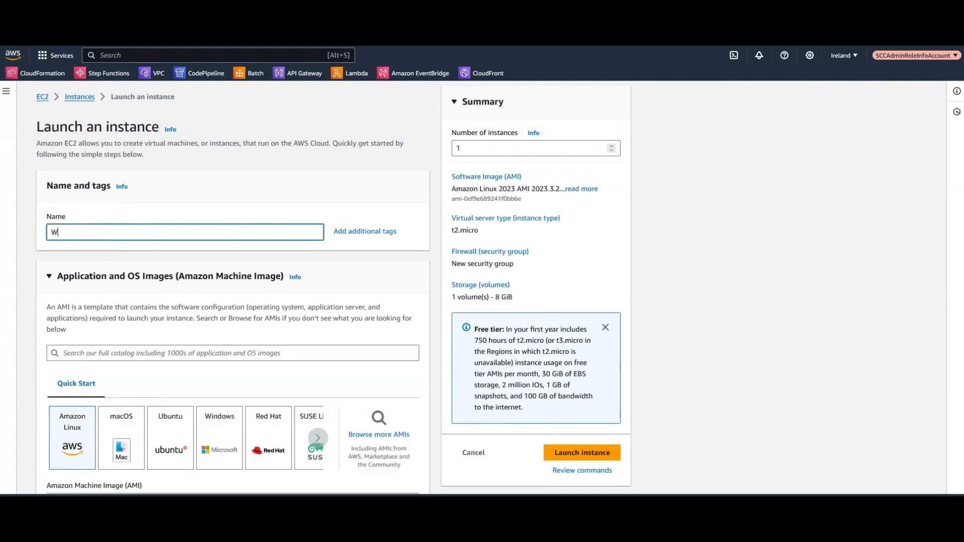
{"action": "type", "text": "ebserver"}
- Keep the default image and instance type, and choose to proceed without a key pair
{"action": "scroll", "coordinate": [216, 241], "scroll_direction": "down", "scroll_amount": 5}
{"action": "scroll", "coordinate": [226, 246], "scroll_direction": "down", "scroll_amount": 3}
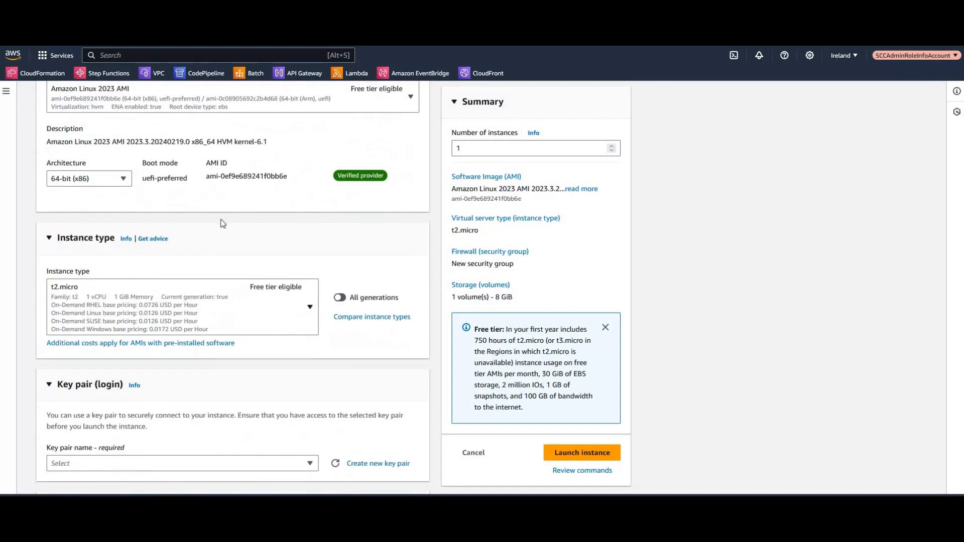
{"action": "scroll", "coordinate": [223, 224], "scroll_direction": "down", "scroll_amount": 5}
{"action": "left_click", "coordinate": [222, 206]}
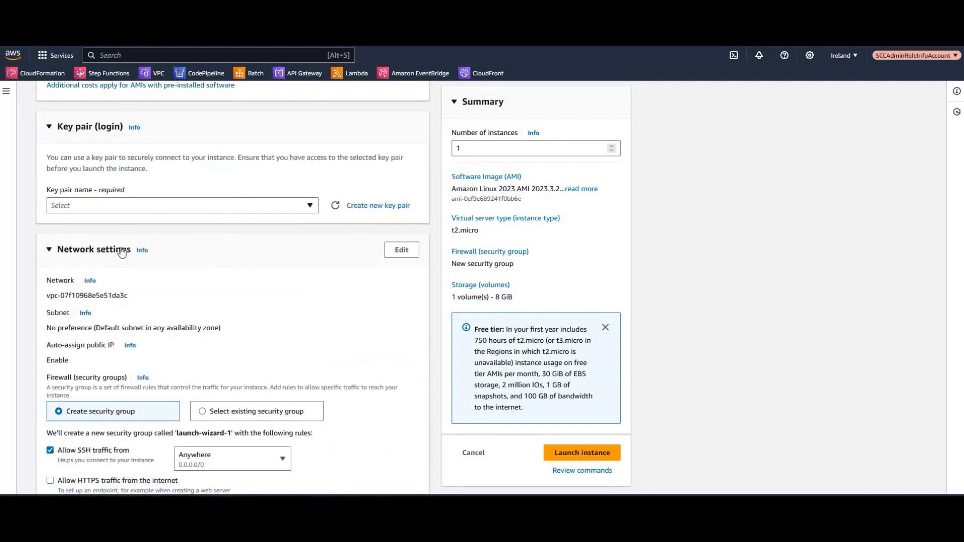
{"action": "left_click", "coordinate": [140, 239]}
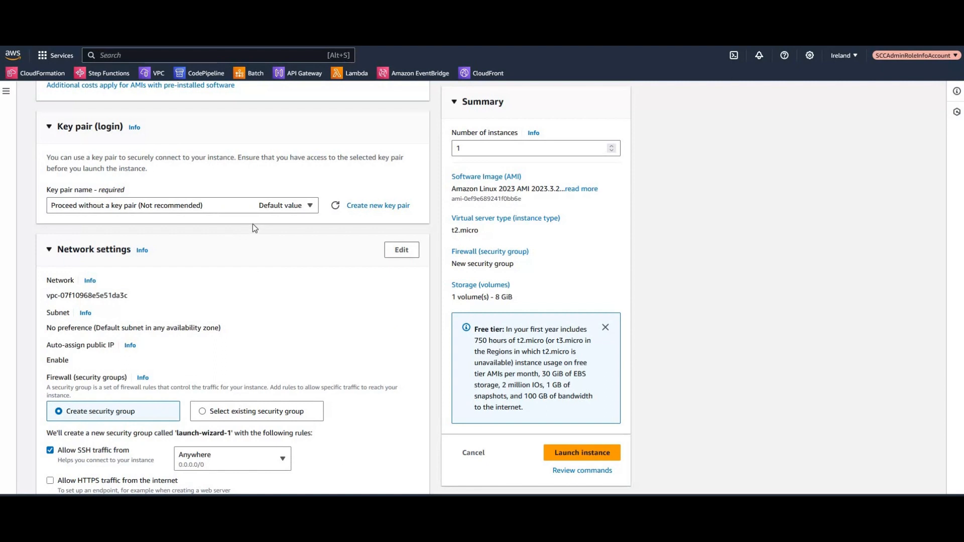
- Check the VPC in the instance's network settings and allow HTTP traffic from the internet in its new security group
{"action": "scroll", "coordinate": [261, 211], "scroll_direction": "down", "scroll_amount": 2}
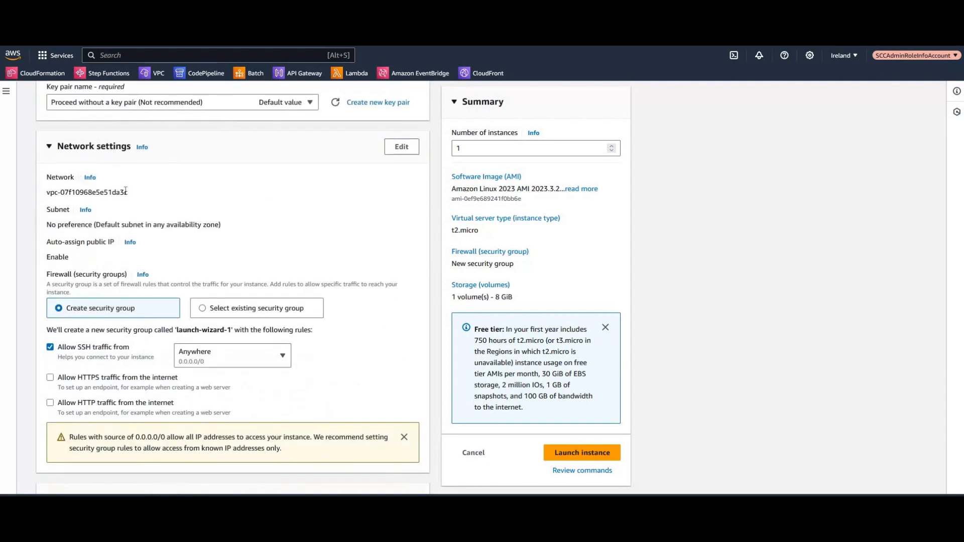
{"action": "left_click_drag", "start_coordinate": [126, 191], "coordinate": [46, 192]}
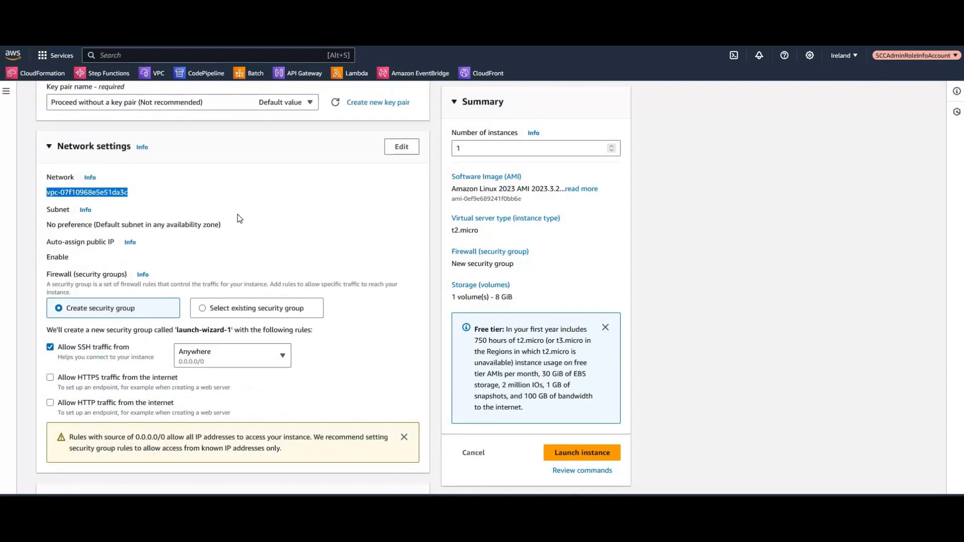
{"action": "scroll", "coordinate": [261, 183], "scroll_direction": "down", "scroll_amount": 1}
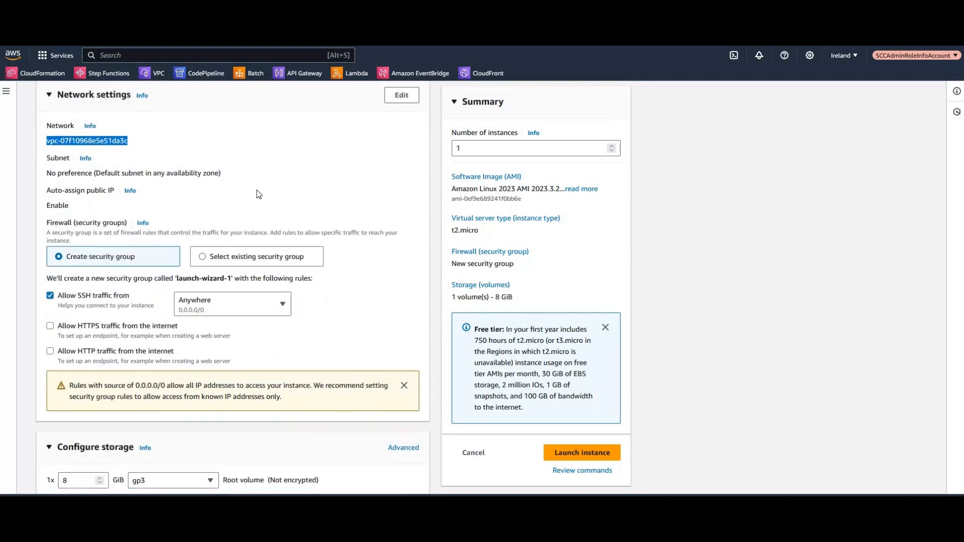
{"action": "scroll", "coordinate": [118, 195], "scroll_direction": "down", "scroll_amount": 1}
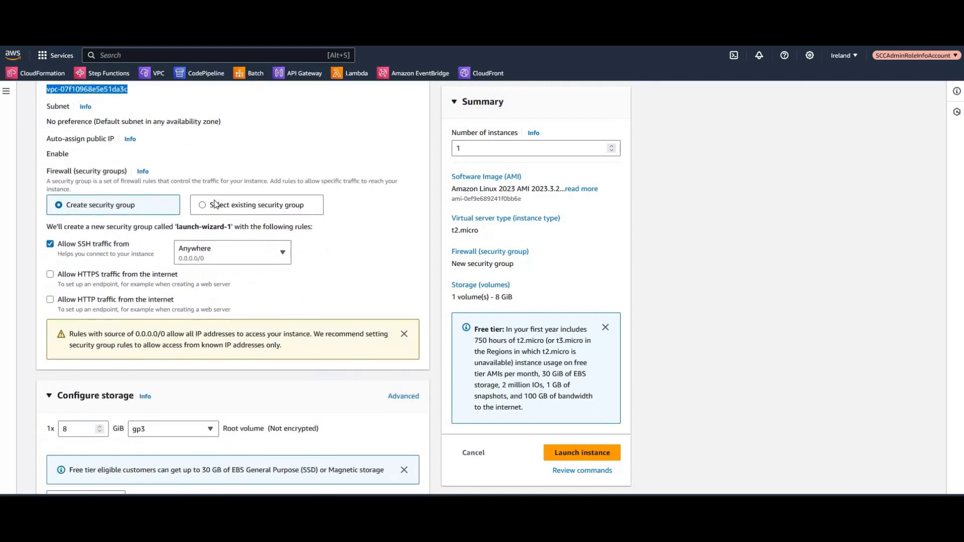
{"action": "left_click", "coordinate": [51, 301]}
- Fill the instance's user data with #!/bin/bash -xe, sudo yum install -y httpd, sudo chkconfig httpd on and sudo service httpd start, one per line
{"action": "scroll", "coordinate": [342, 253], "scroll_direction": "down", "scroll_amount": 2}
{"action": "scroll", "coordinate": [301, 251], "scroll_direction": "down", "scroll_amount": 1}
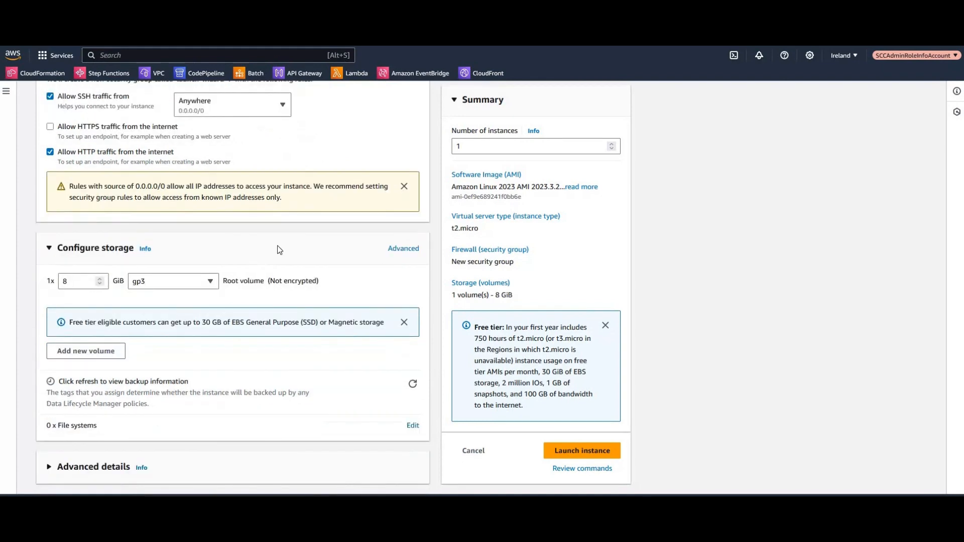
{"action": "scroll", "coordinate": [276, 249], "scroll_direction": "down", "scroll_amount": 1}
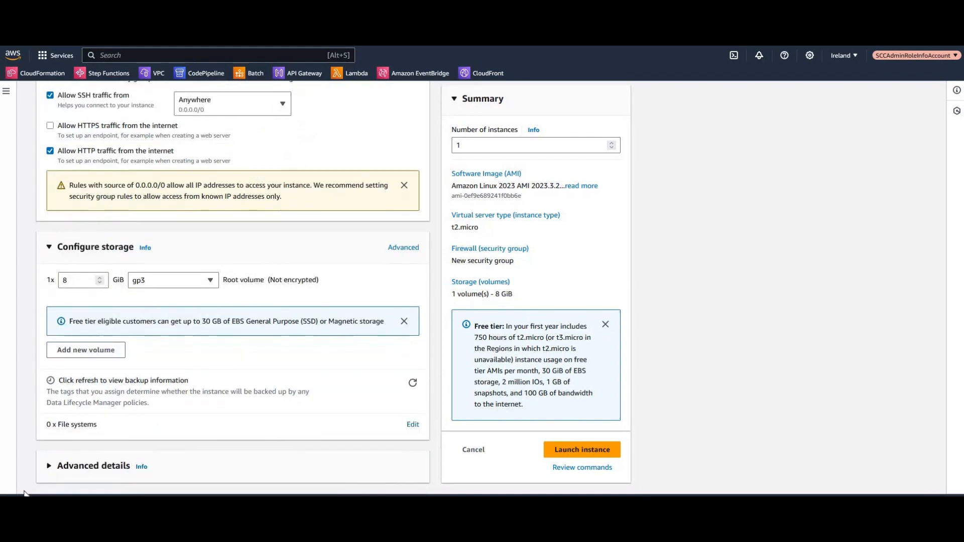
{"action": "left_click", "coordinate": [50, 467]}
{"action": "scroll", "coordinate": [55, 363], "scroll_direction": "down", "scroll_amount": 4}
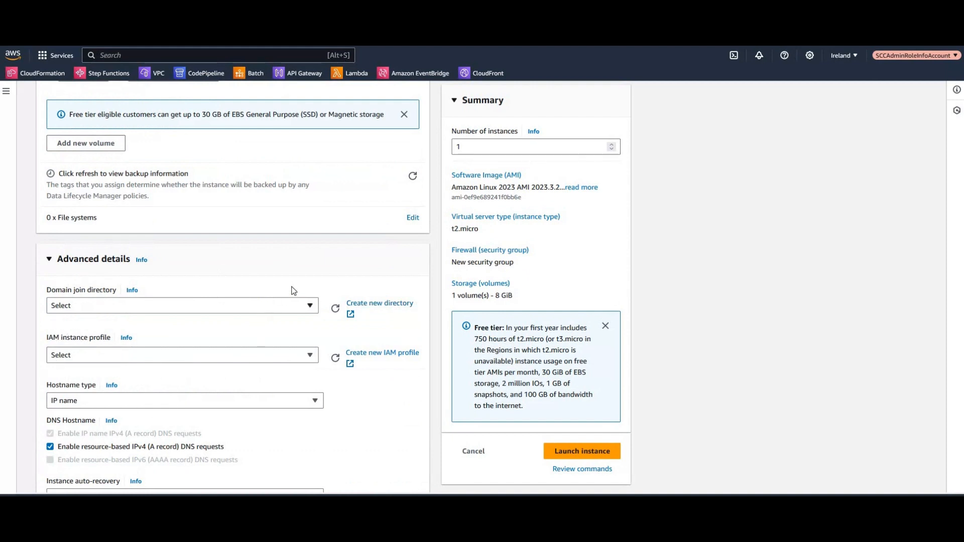
{"action": "scroll", "coordinate": [294, 290], "scroll_direction": "down", "scroll_amount": 12}
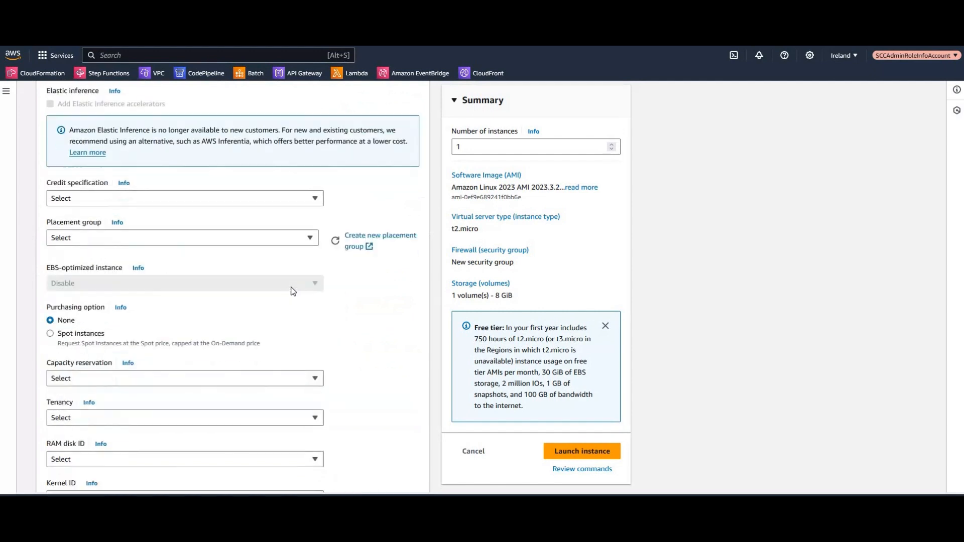
{"action": "scroll", "coordinate": [294, 291], "scroll_direction": "down", "scroll_amount": 15}
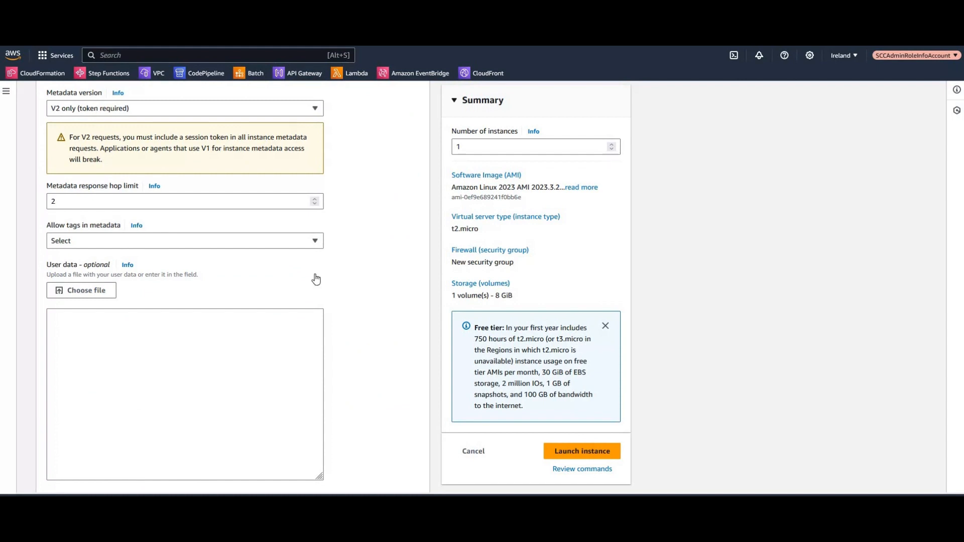
{"action": "left_click", "coordinate": [69, 331]}
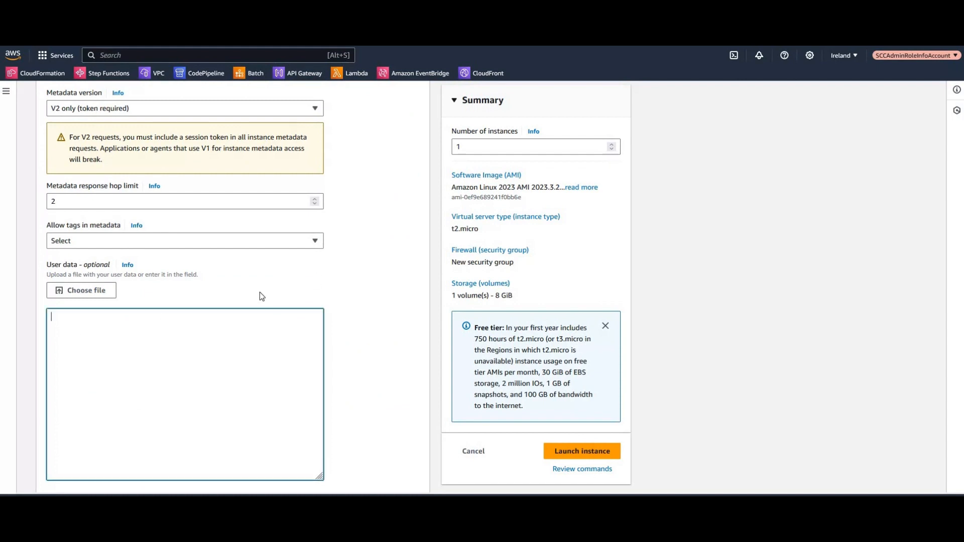
{"action": "type", "text": "#!/bin/bash -xe sudo yum install -y httpd sudo chkconfig httpd on sudo service httpd start"}
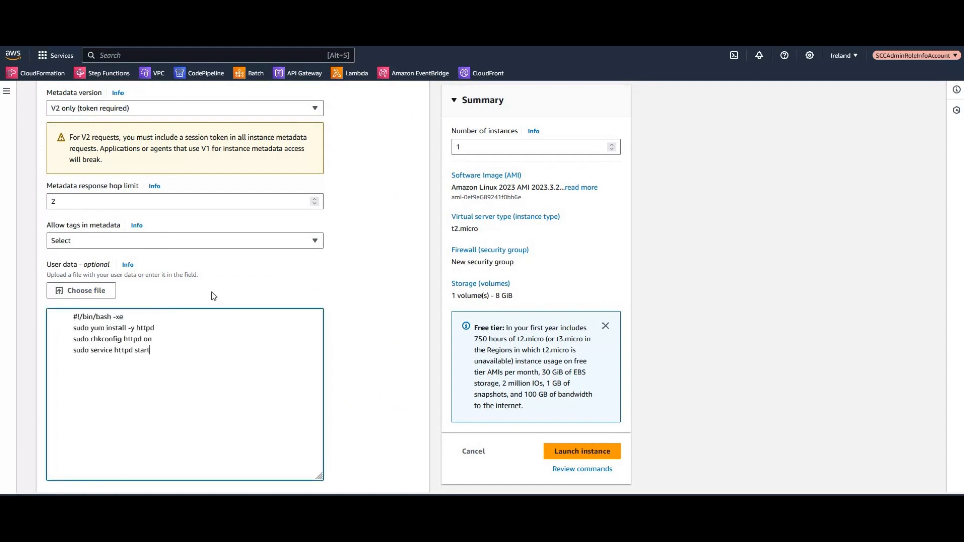
- Remove the leading spaces before every line of the user data script so all commands start at the line's beginning
{"action": "key", "text": "BackSpace"}
{"action": "key", "text": "BackSpace"}
{"action": "key", "text": "BackSpace"}
{"action": "key", "text": "BackSpace"}
{"action": "key", "text": "BackSpace"}
{"action": "key", "text": "BackSpace"}
{"action": "key", "text": "BackSpace"}
{"action": "key", "text": "BackSpace"}
{"action": "key", "text": "BackSpace"}
{"action": "key", "text": "BackSpace"}
{"action": "key", "text": "BackSpace"}
{"action": "key", "text": "BackSpace"}
{"action": "key", "text": "BackSpace"}
{"action": "key", "text": "BackSpace"}
{"action": "key", "text": "BackSpace"}
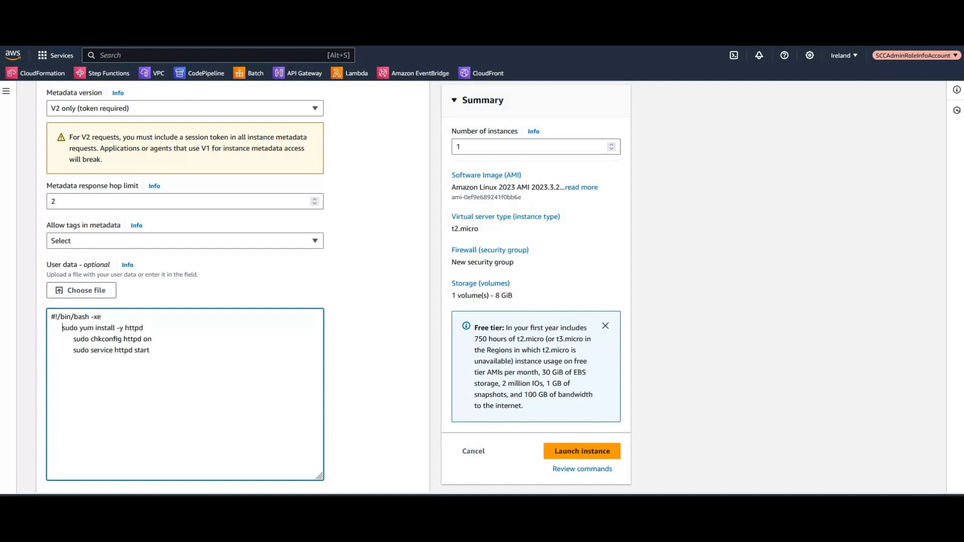
{"action": "key", "text": "Down"}
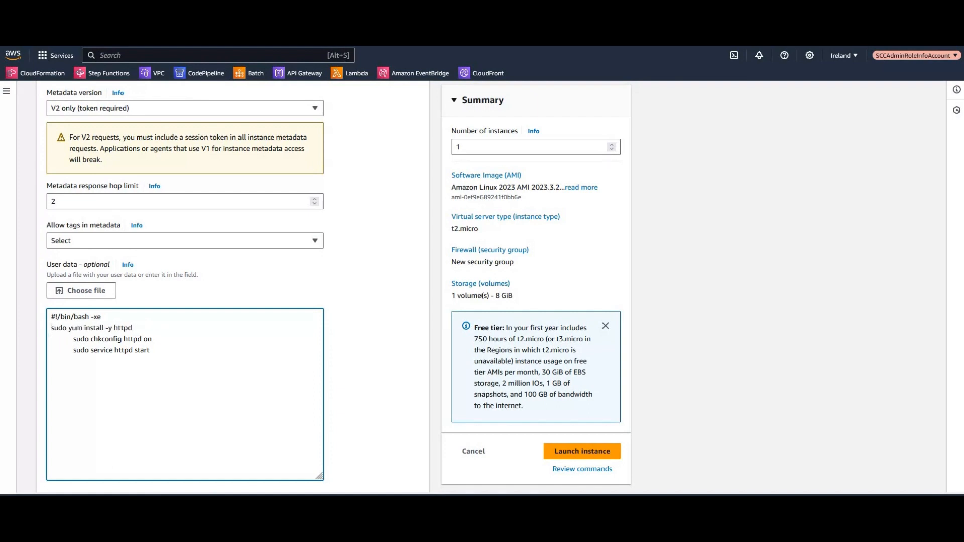
{"action": "key", "text": "BackSpace"}
{"action": "key", "text": "BackSpace"}
{"action": "key", "text": "BackSpace"}
{"action": "key", "text": "BackSpace"}
{"action": "key", "text": "BackSpace"}
{"action": "key", "text": "BackSpace"}
{"action": "key", "text": "BackSpace"}
{"action": "key", "text": "BackSpace"}
{"action": "key", "text": "BackSpace"}
{"action": "key", "text": "BackSpace"}
{"action": "key", "text": "BackSpace"}
{"action": "key", "text": "BackSpace"}
{"action": "key", "text": "BackSpace"}
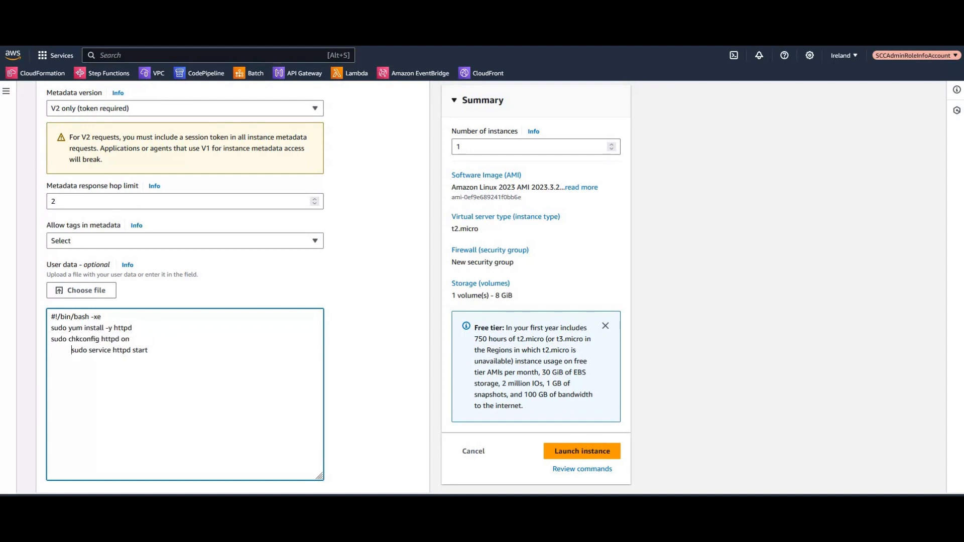
{"action": "key", "text": "Return"}
- Launch the Webserver instance and open it in the instances list
{"action": "scroll", "coordinate": [594, 450], "scroll_direction": "down", "scroll_amount": 1}
{"action": "left_click", "coordinate": [593, 448]}
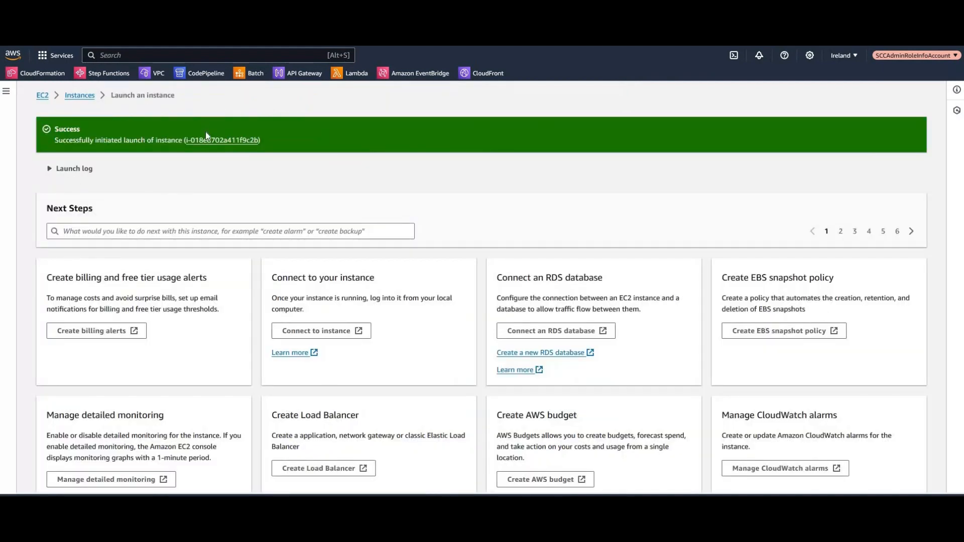
{"action": "left_click", "coordinate": [209, 141]}
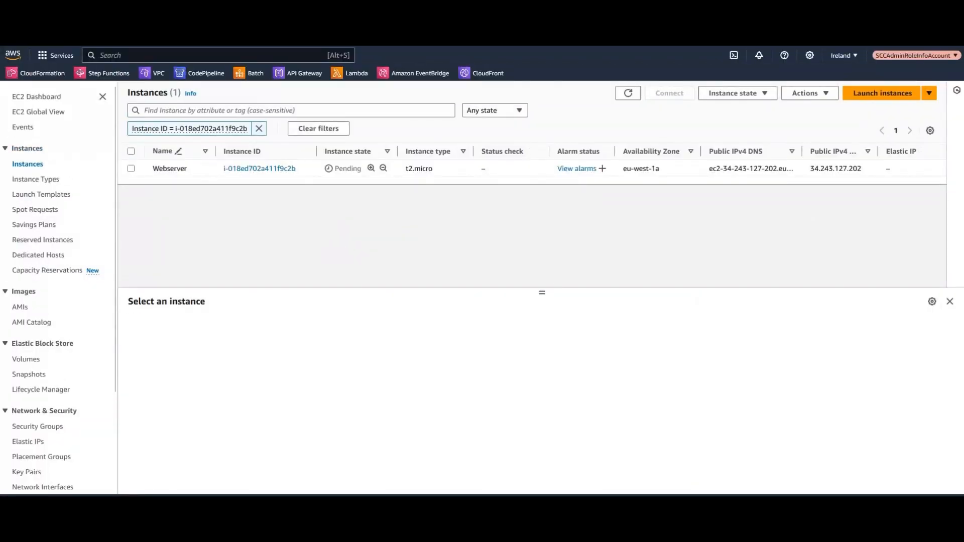
{"action": "left_click", "coordinate": [164, 174]}
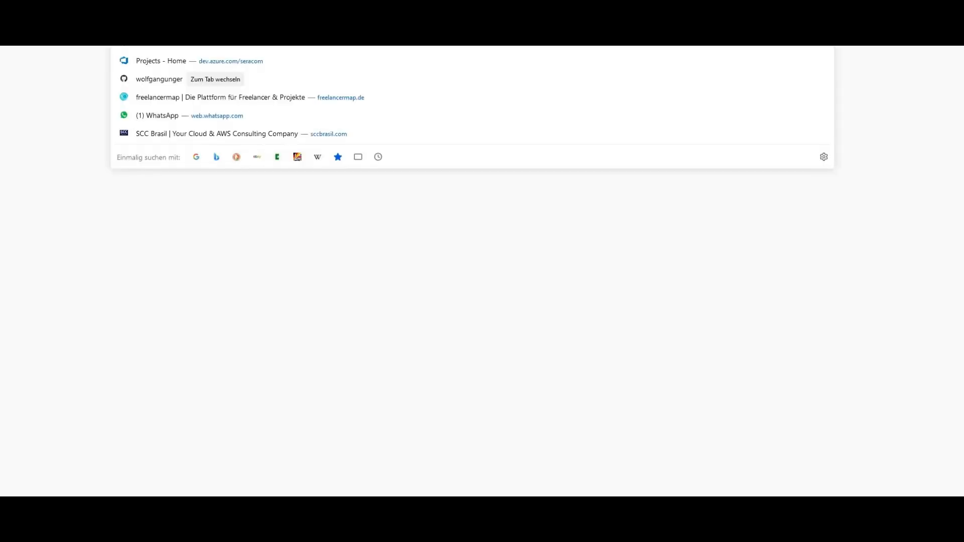
{"action": "key", "text": "Return"}
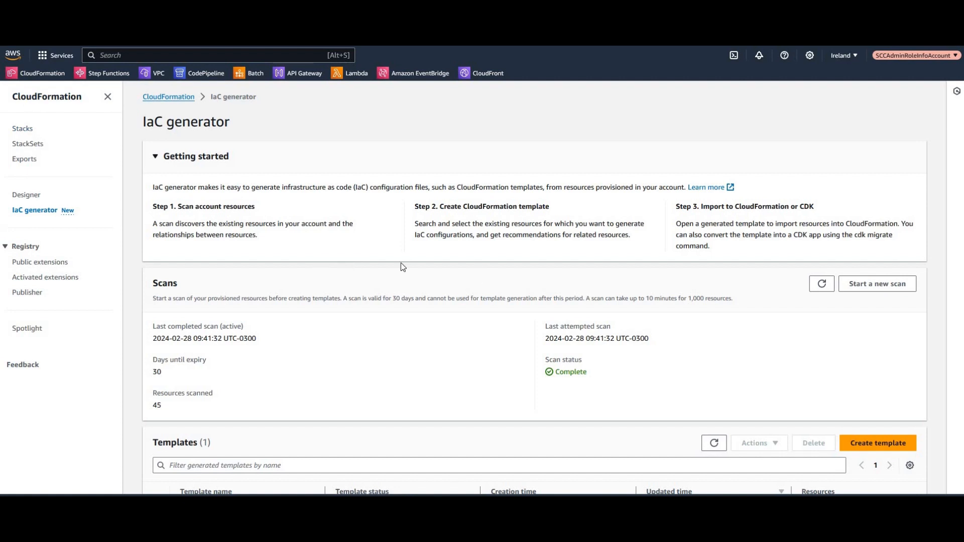
- Start a new resource scan in the CloudFormation IaC generator and begin creating another template
{"action": "left_click", "coordinate": [867, 290]}
{"action": "double_click", "coordinate": [360, 402]}
{"action": "scroll", "coordinate": [886, 406], "scroll_direction": "down", "scroll_amount": 1}
{"action": "left_click", "coordinate": [878, 403]}
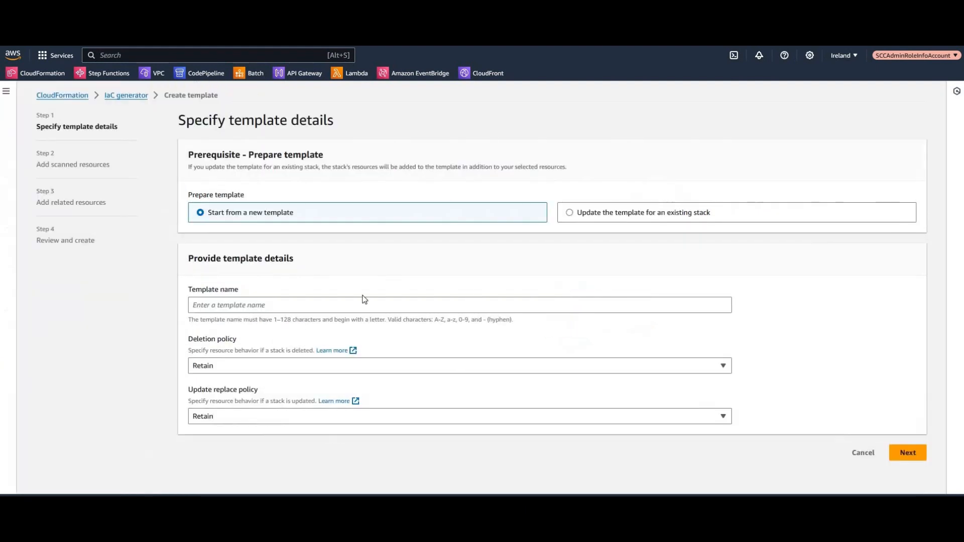
- Name the new template Webserver, set both its deletion policy and update replace policy to Delete, and continue to the scanned resources
{"action": "left_click", "coordinate": [243, 307]}
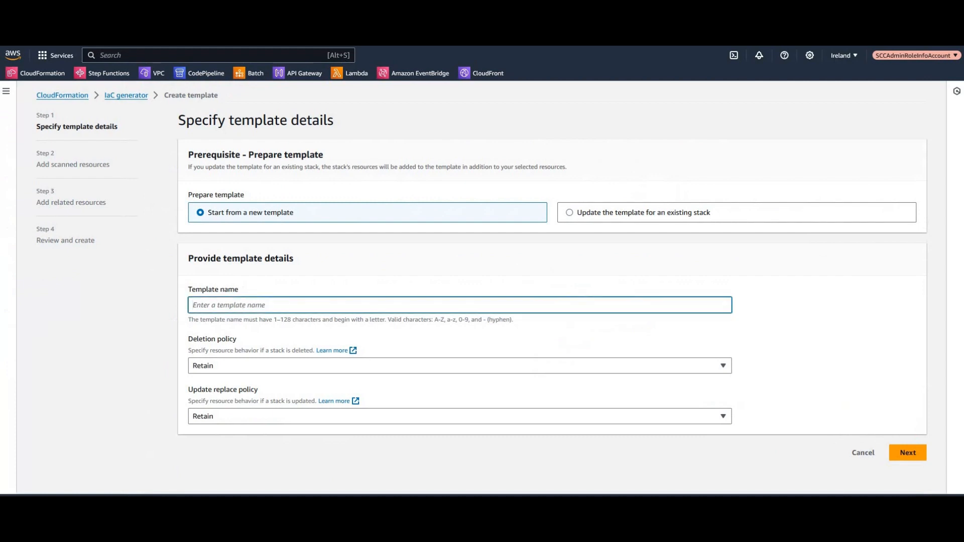
{"action": "type", "text": "Webserver"}
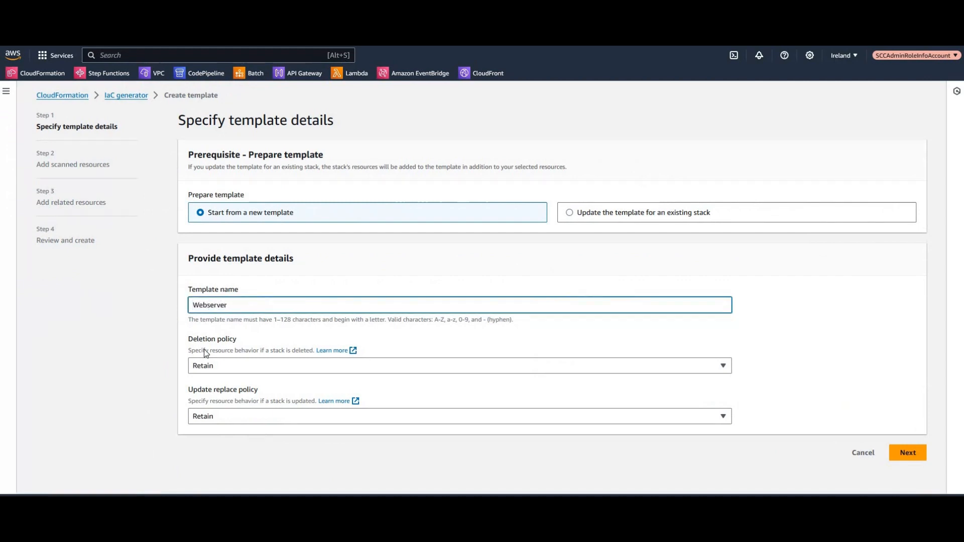
{"action": "left_click", "coordinate": [229, 367]}
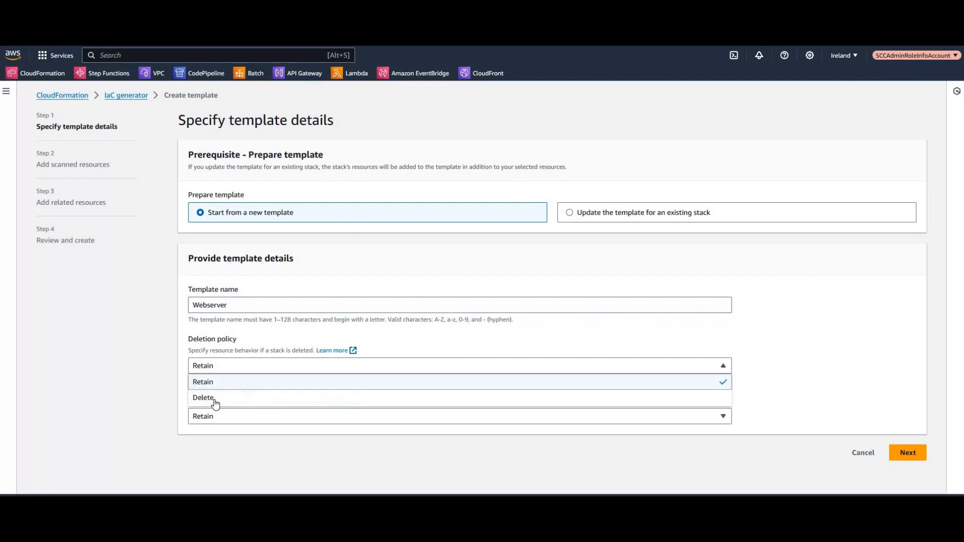
{"action": "left_click", "coordinate": [223, 398]}
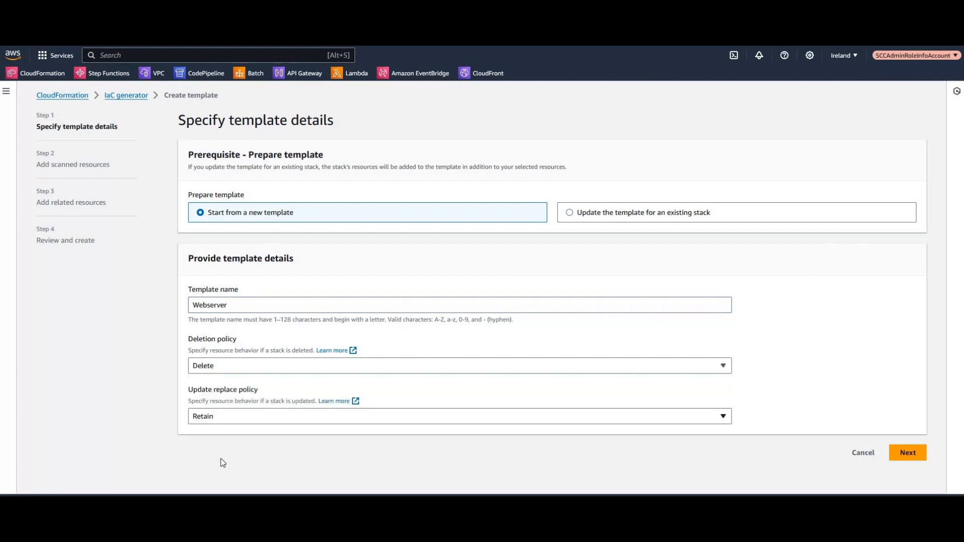
{"action": "left_click", "coordinate": [221, 418]}
{"action": "key", "text": "Return"}
{"action": "left_click", "coordinate": [906, 453]}
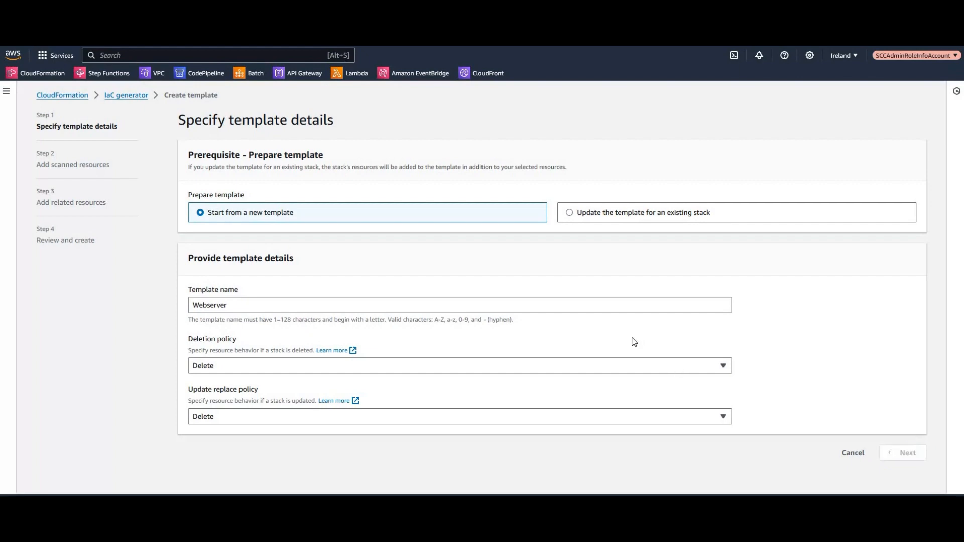
- Add the scanned AWS::EC2::Instance resource i-018ed702a411f9c2b to the template and continue to the related resources
{"action": "scroll", "coordinate": [608, 330], "scroll_direction": "down", "scroll_amount": 3}
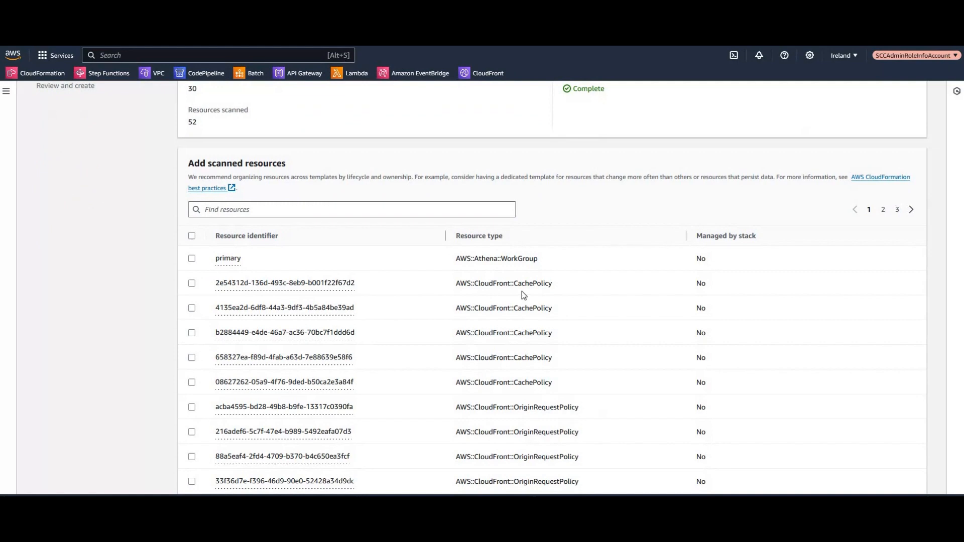
{"action": "scroll", "coordinate": [525, 302], "scroll_direction": "down", "scroll_amount": 3}
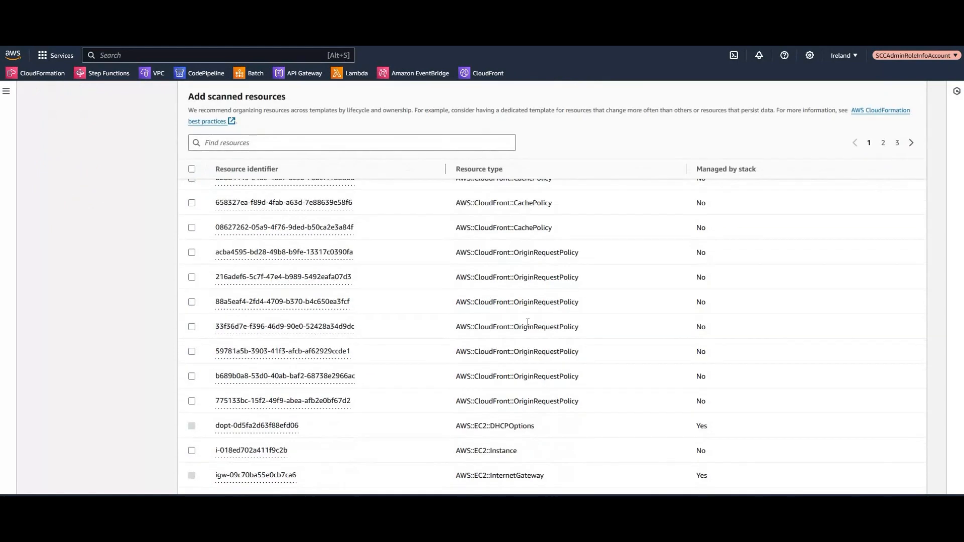
{"action": "scroll", "coordinate": [527, 323], "scroll_direction": "down", "scroll_amount": 1}
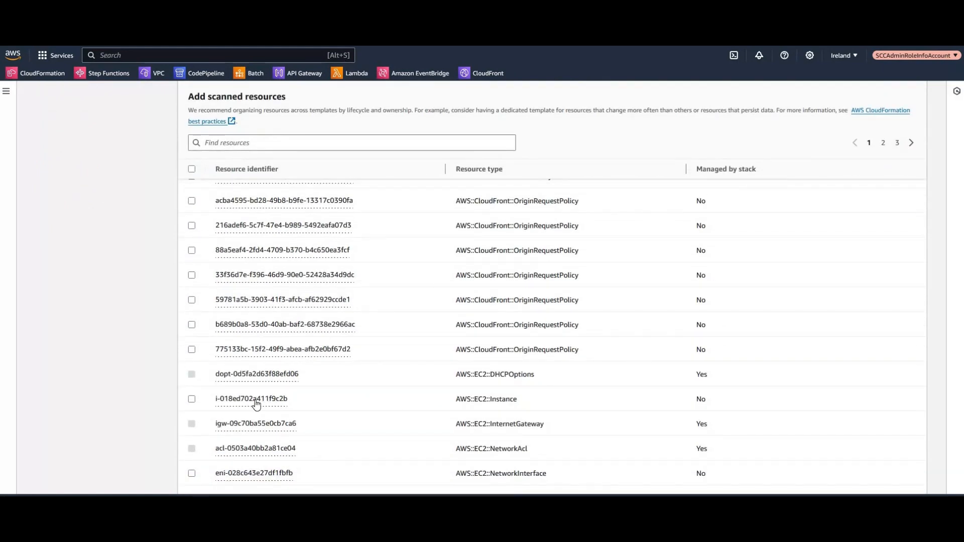
{"action": "left_click", "coordinate": [192, 399]}
{"action": "scroll", "coordinate": [643, 356], "scroll_direction": "down", "scroll_amount": 3}
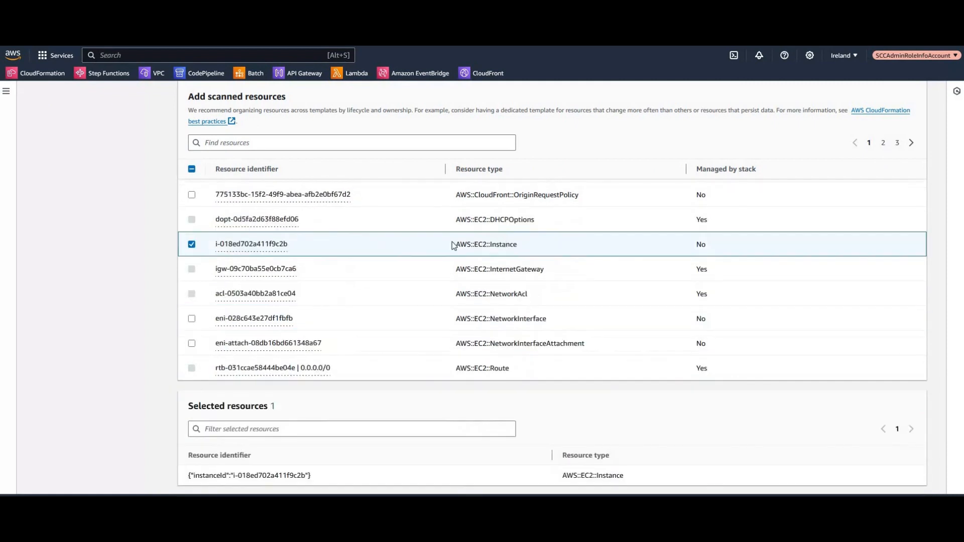
{"action": "scroll", "coordinate": [595, 296], "scroll_direction": "down", "scroll_amount": 2}
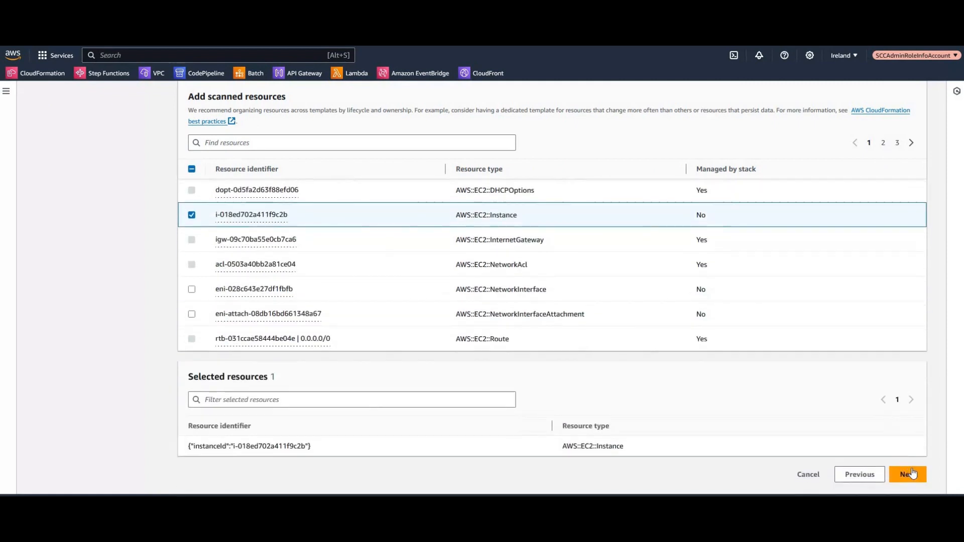
{"action": "left_click", "coordinate": [908, 474]}
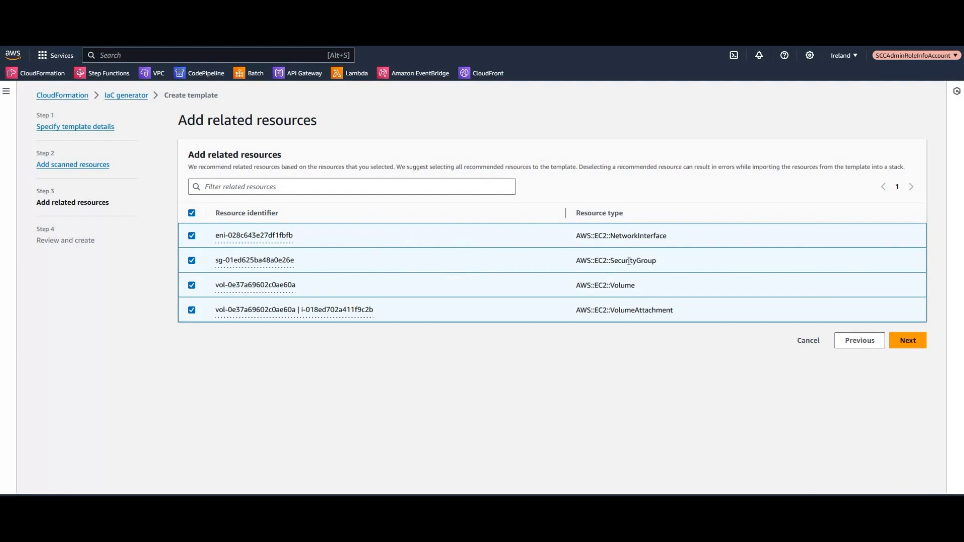
- Keep the recommended network interface, security group, volume and volume attachment selected, and create the Webserver template
{"action": "left_click_drag", "start_coordinate": [628, 236], "coordinate": [648, 261]}
{"action": "left_click", "coordinate": [698, 328]}
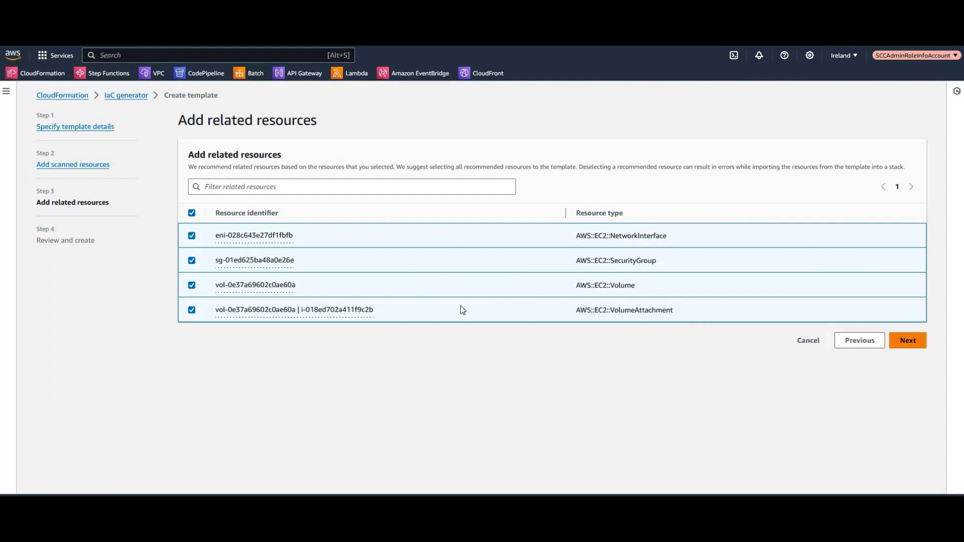
{"action": "scroll", "coordinate": [461, 308], "scroll_direction": "down", "scroll_amount": 4}
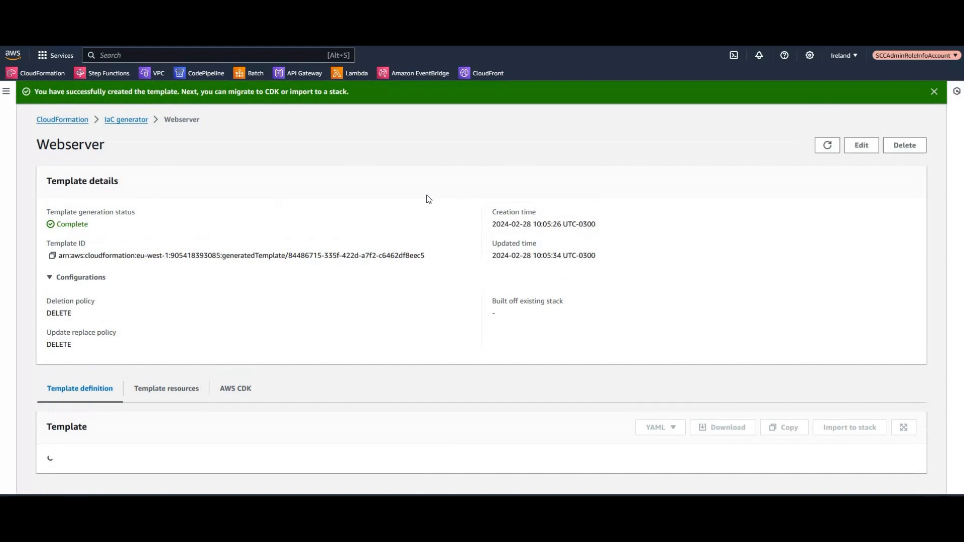
- Examine the generated YAML template down to the EC2 instance's UserData property
{"action": "scroll", "coordinate": [457, 248], "scroll_direction": "down", "scroll_amount": 5}
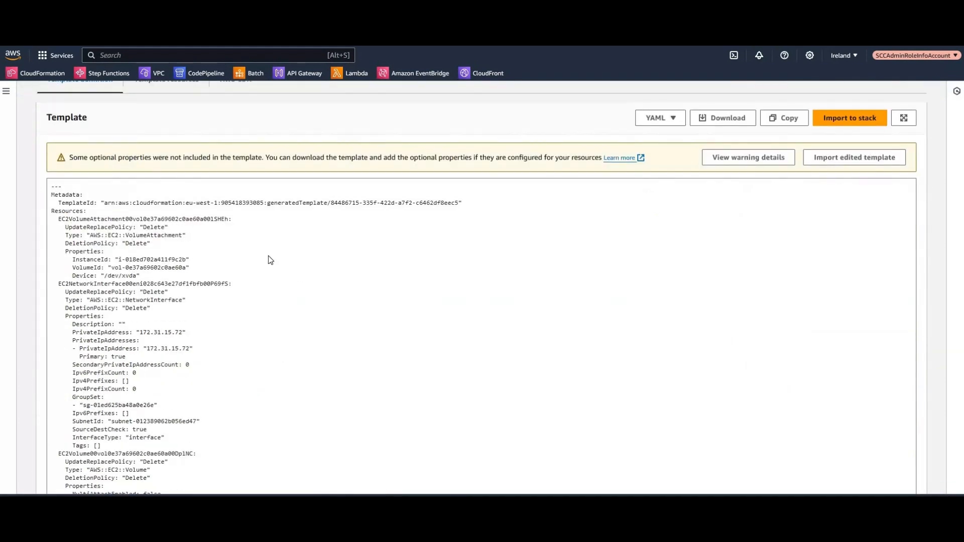
{"action": "scroll", "coordinate": [269, 257], "scroll_direction": "down", "scroll_amount": 2}
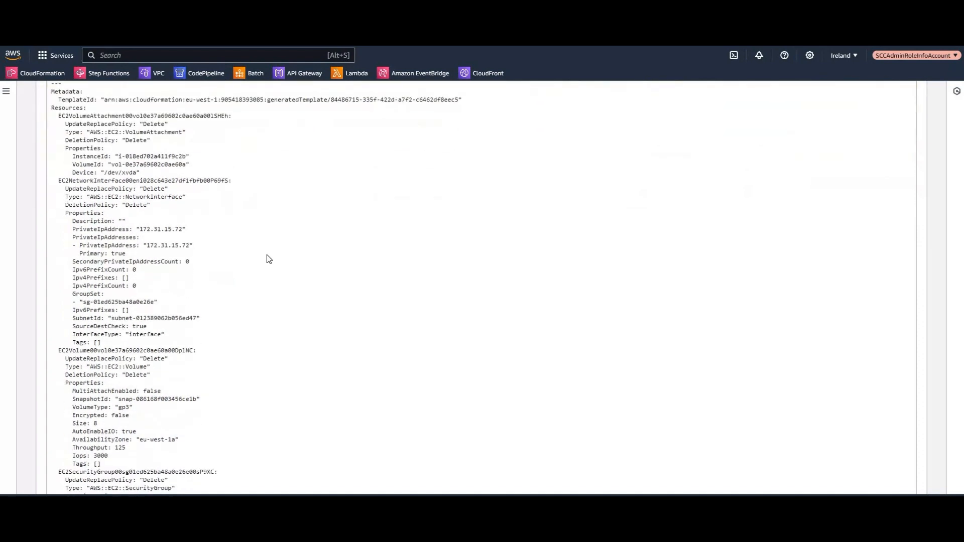
{"action": "scroll", "coordinate": [267, 259], "scroll_direction": "down", "scroll_amount": 2}
{"action": "scroll", "coordinate": [226, 369], "scroll_direction": "down", "scroll_amount": 3}
{"action": "scroll", "coordinate": [225, 369], "scroll_direction": "down", "scroll_amount": 1}
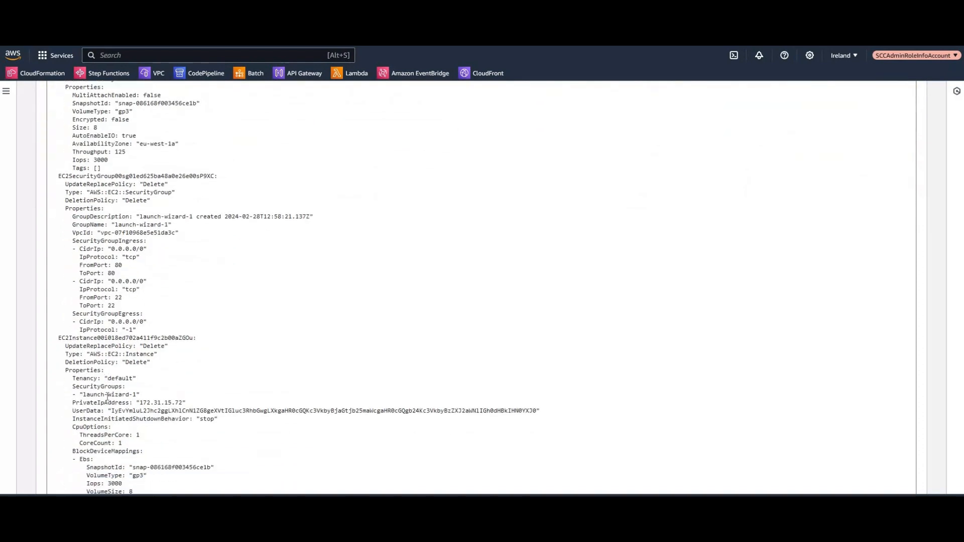
{"action": "double_click", "coordinate": [86, 398]}
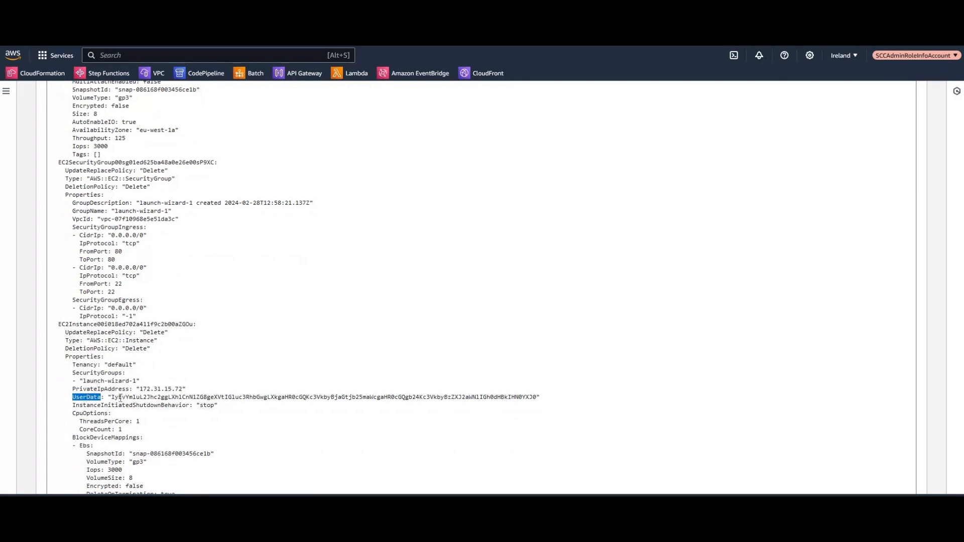
- Copy the instance's encoded UserData string and decode it on the Base64 decoder website
{"action": "left_click_drag", "start_coordinate": [111, 397], "coordinate": [538, 400]}
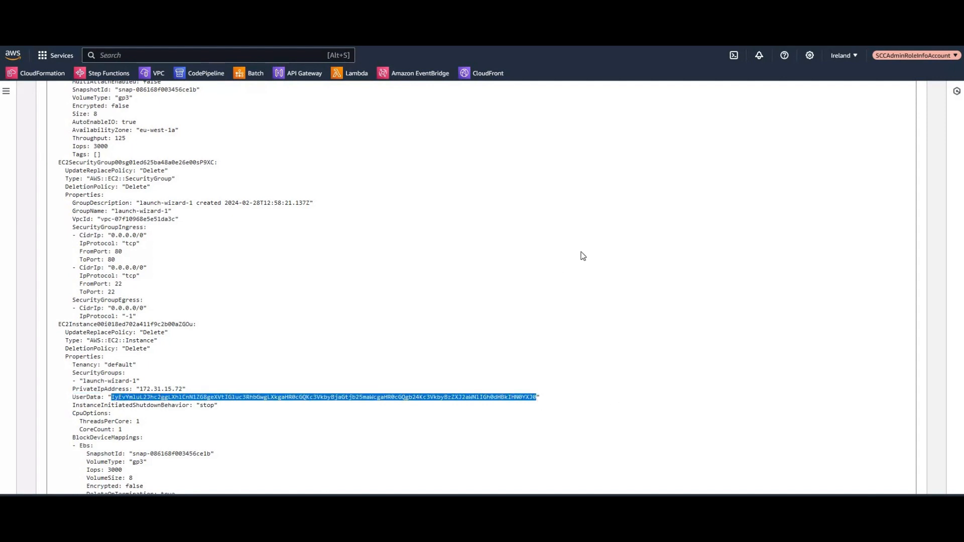
{"action": "key", "text": "ctrl+c"}
{"action": "key", "text": "ctrl+Tab"}
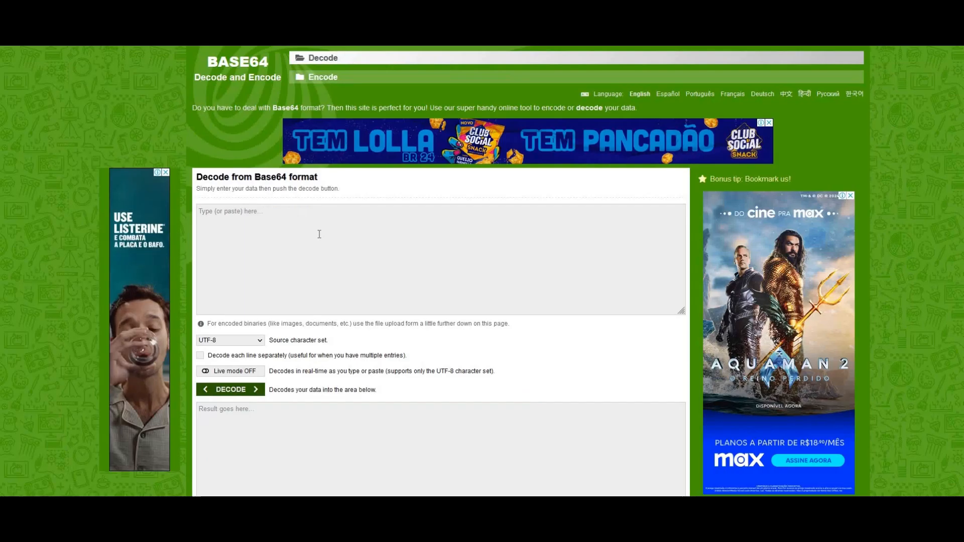
{"action": "left_click", "coordinate": [473, 271]}
{"action": "key", "text": "ctrl+v"}
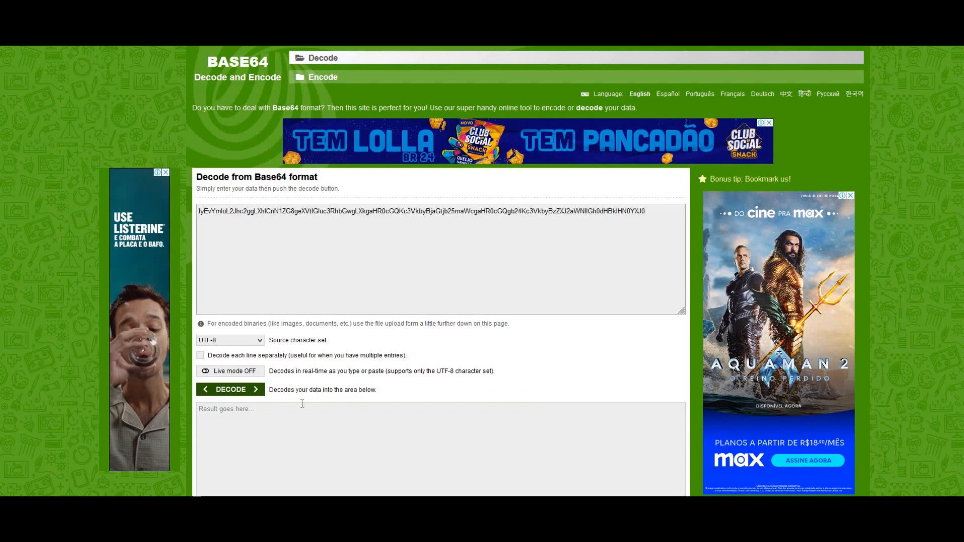
{"action": "left_click", "coordinate": [231, 390]}
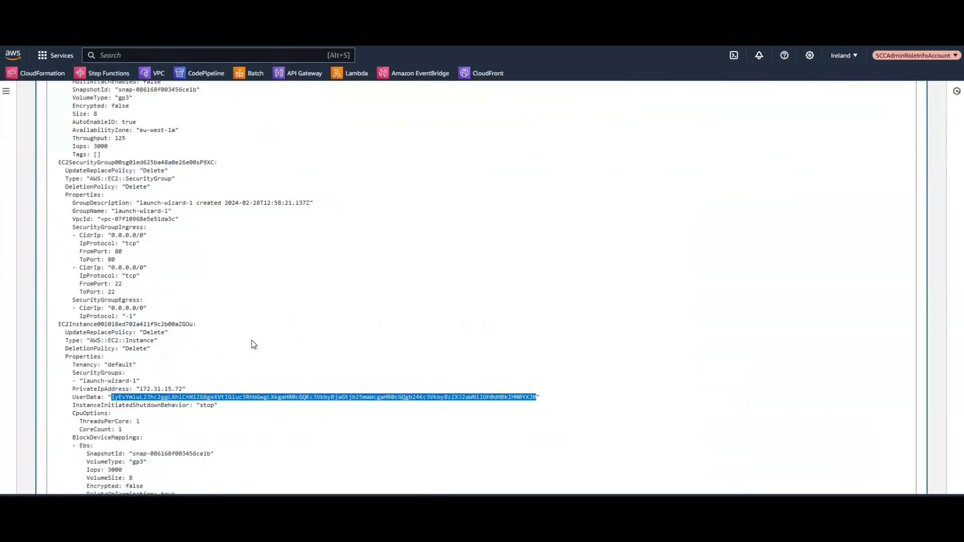
- Return to the AWS console and review the generated Webserver template's resources, from the volume attachment to the EC2 instance
{"action": "scroll", "coordinate": [294, 348], "scroll_direction": "down", "scroll_amount": 3}
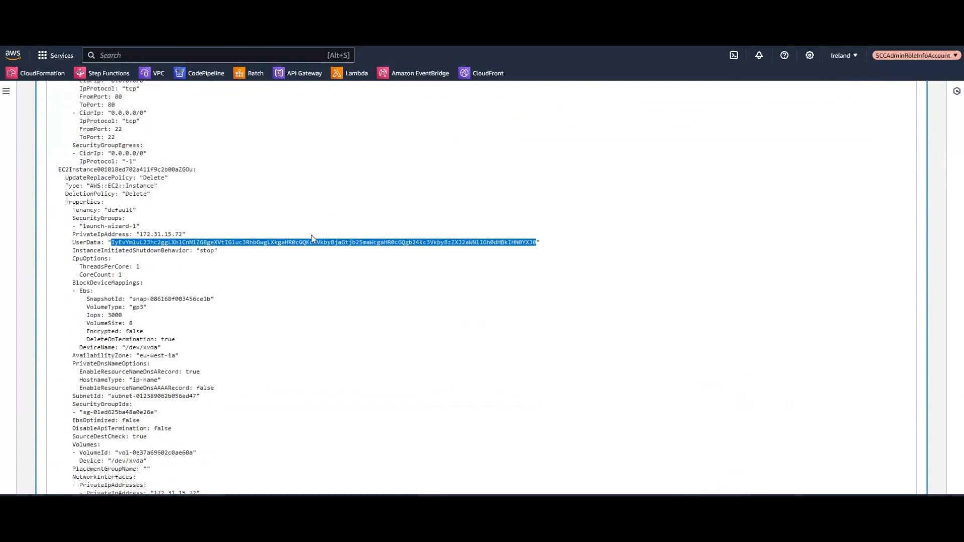
{"action": "scroll", "coordinate": [317, 274], "scroll_direction": "down", "scroll_amount": 4}
{"action": "scroll", "coordinate": [319, 293], "scroll_direction": "up", "scroll_amount": 15}
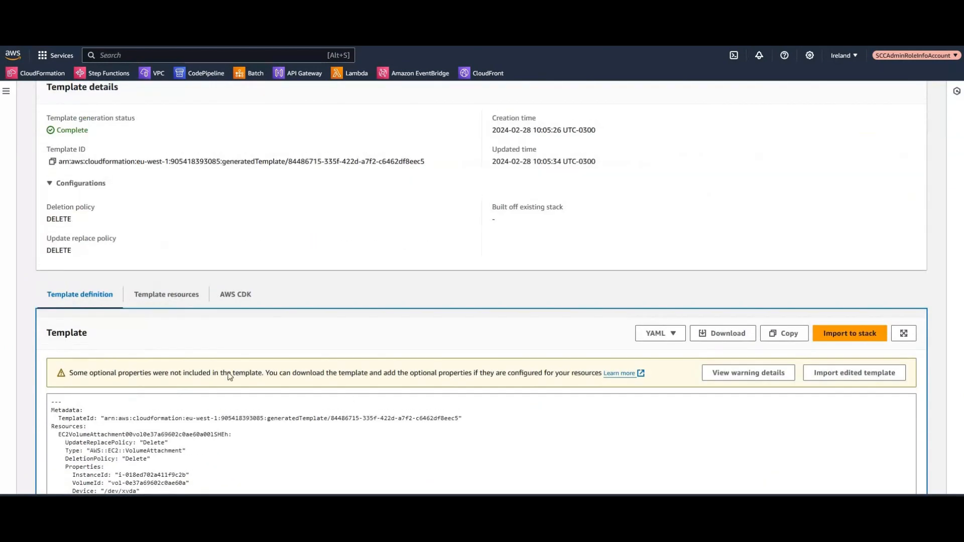
{"action": "scroll", "coordinate": [231, 377], "scroll_direction": "down", "scroll_amount": 2}
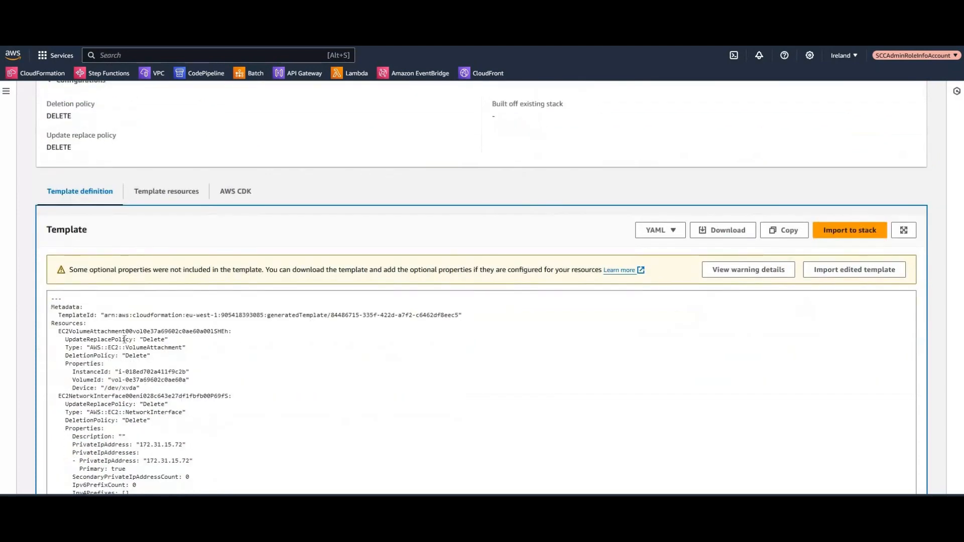
{"action": "scroll", "coordinate": [281, 335], "scroll_direction": "down", "scroll_amount": 2}
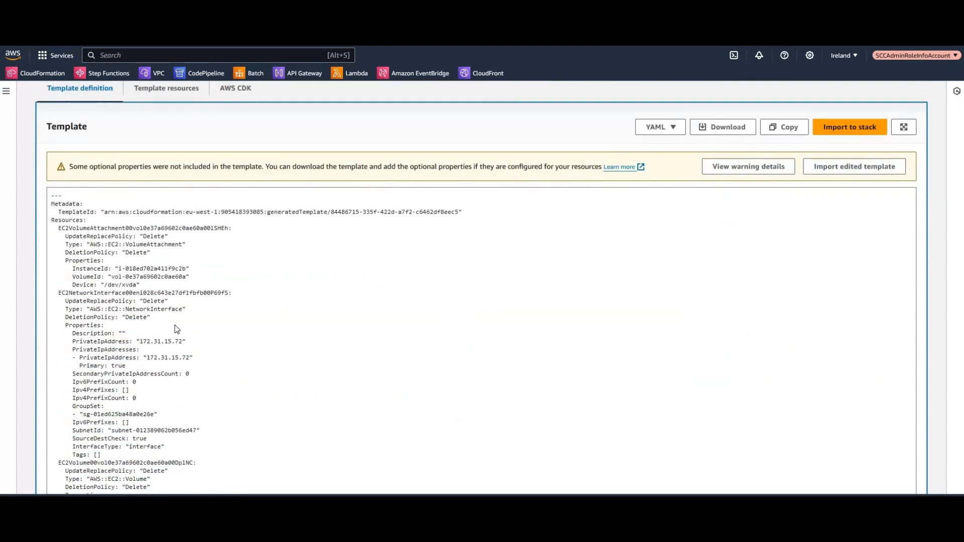
{"action": "scroll", "coordinate": [286, 339], "scroll_direction": "down", "scroll_amount": 6}
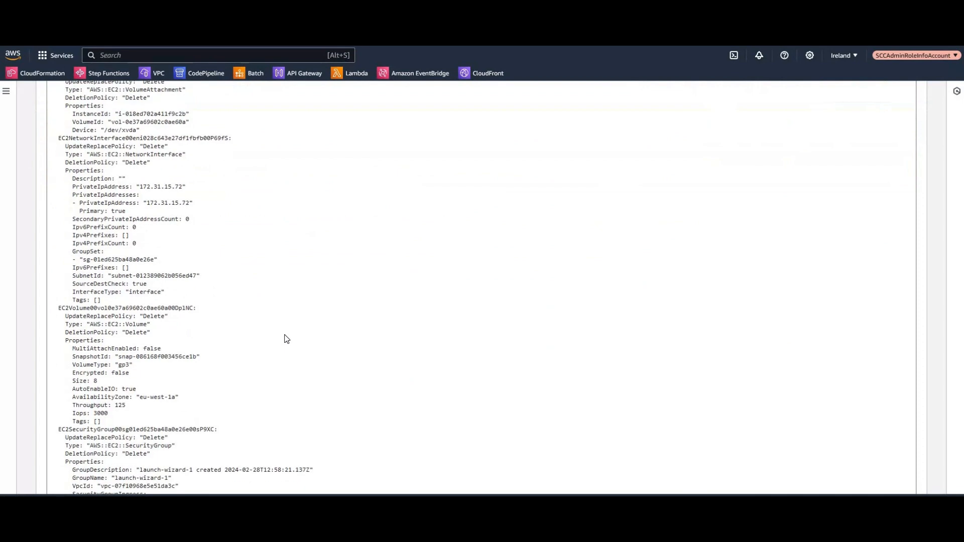
{"action": "scroll", "coordinate": [257, 311], "scroll_direction": "down", "scroll_amount": 2}
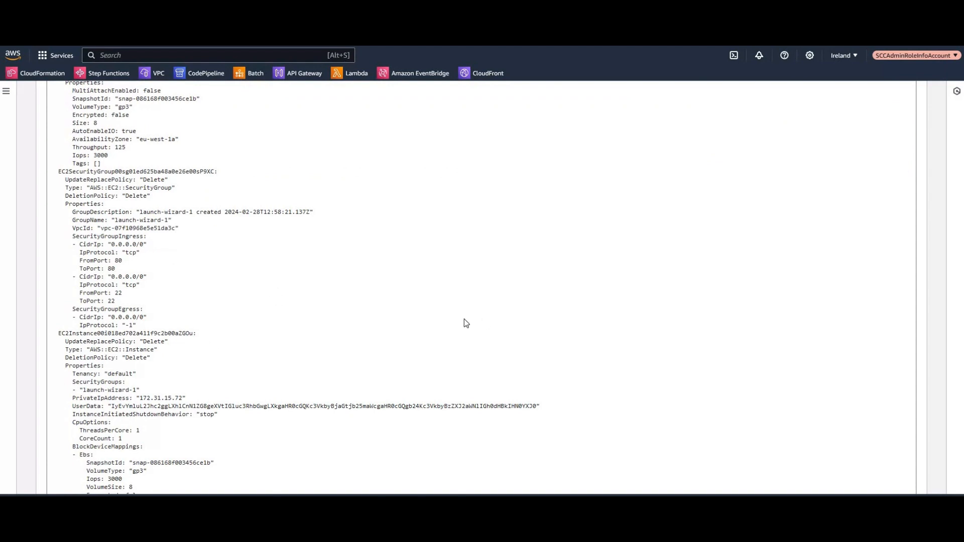
- Start importing the generated Webserver template to a stack, keep the generated template as source, and name the stack Webserver
{"action": "scroll", "coordinate": [299, 301], "scroll_direction": "down", "scroll_amount": 3}
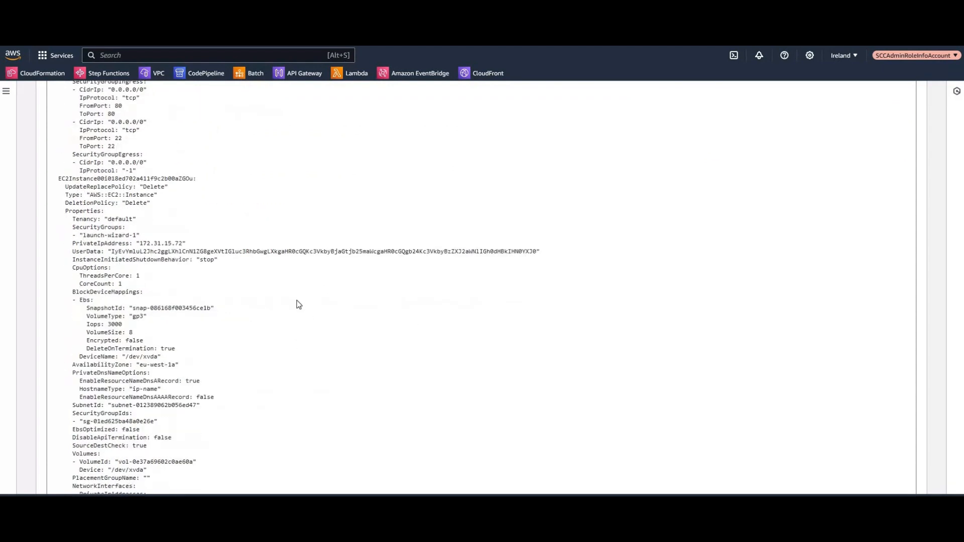
{"action": "scroll", "coordinate": [299, 304], "scroll_direction": "up", "scroll_amount": 15}
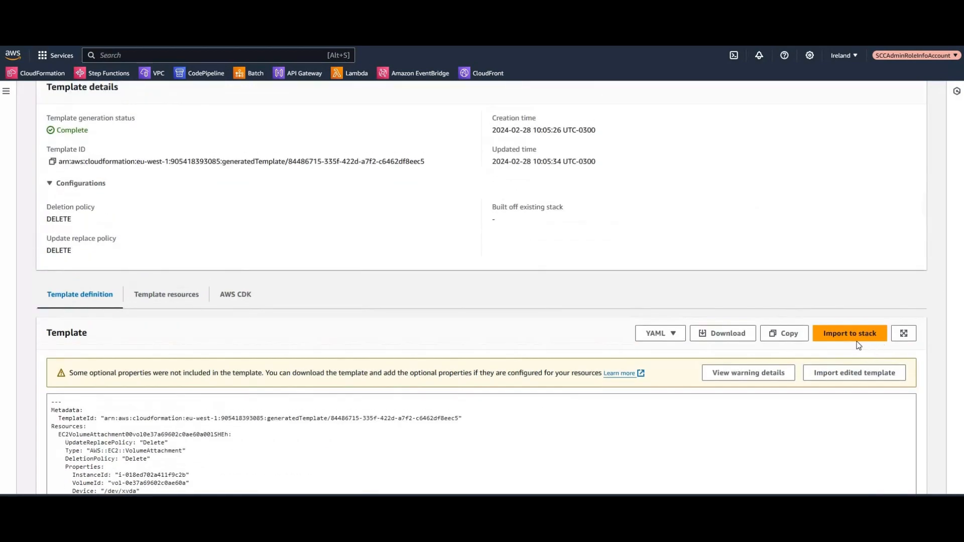
{"action": "left_click", "coordinate": [852, 333]}
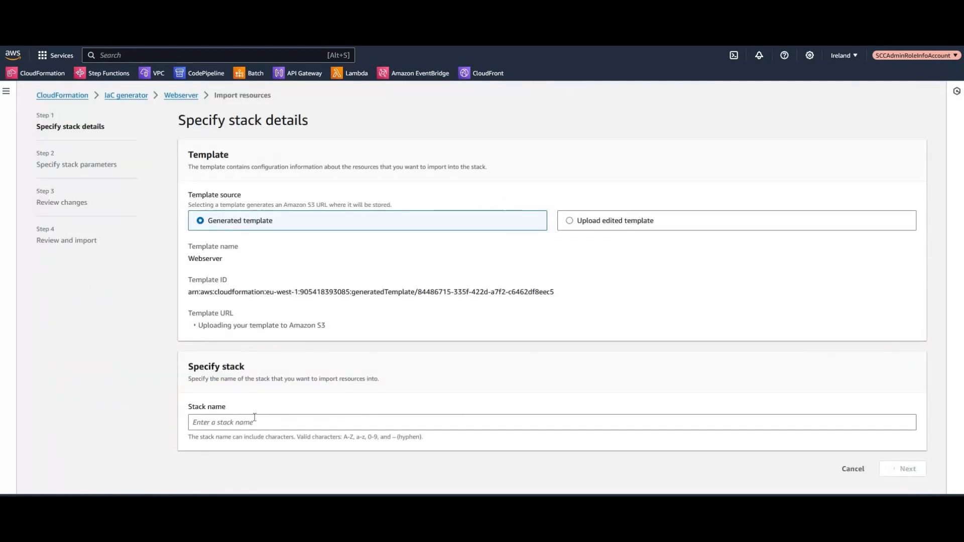
{"action": "left_click", "coordinate": [254, 421]}
{"action": "type", "text": "Webs"}
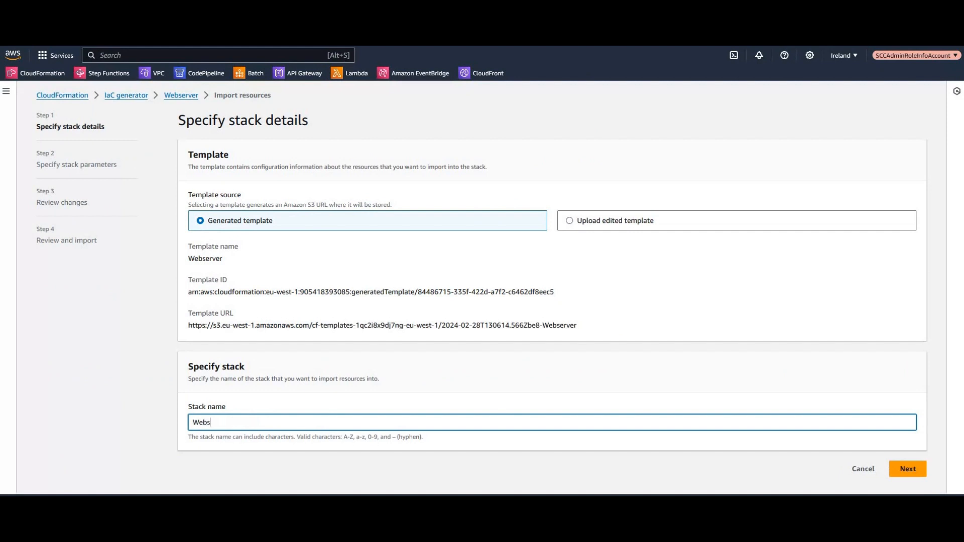
{"action": "type", "text": "erver"}
{"action": "left_click", "coordinate": [906, 470]}
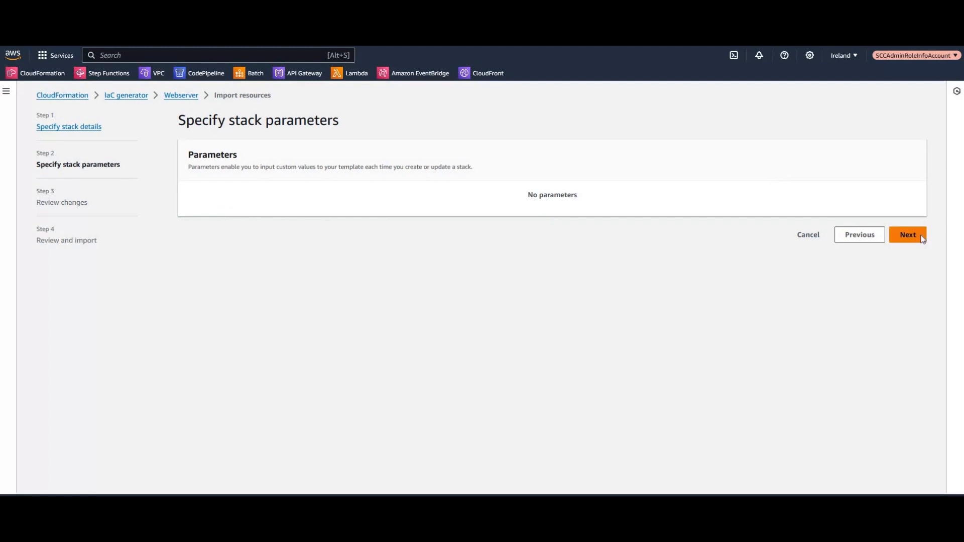
- Continue past the stack parameters, review the resource changes, and import the resources into the Webserver stack
{"action": "left_click", "coordinate": [922, 239]}
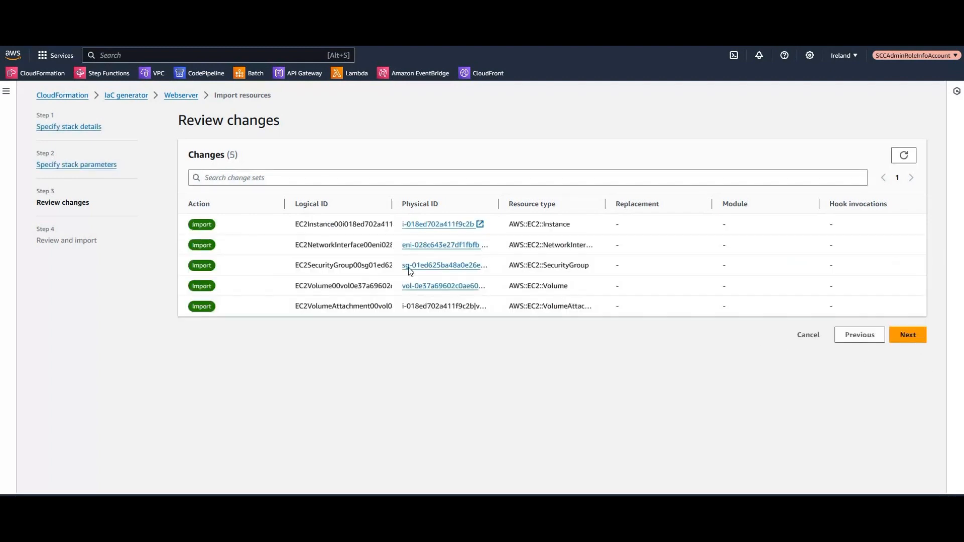
{"action": "left_click", "coordinate": [909, 337]}
{"action": "scroll", "coordinate": [519, 304], "scroll_direction": "down", "scroll_amount": 7}
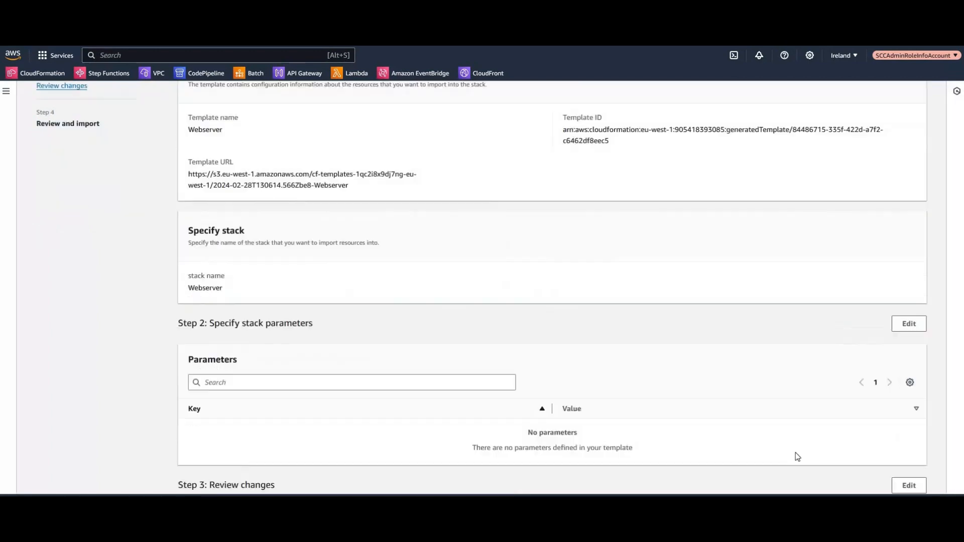
{"action": "left_click", "coordinate": [886, 474]}
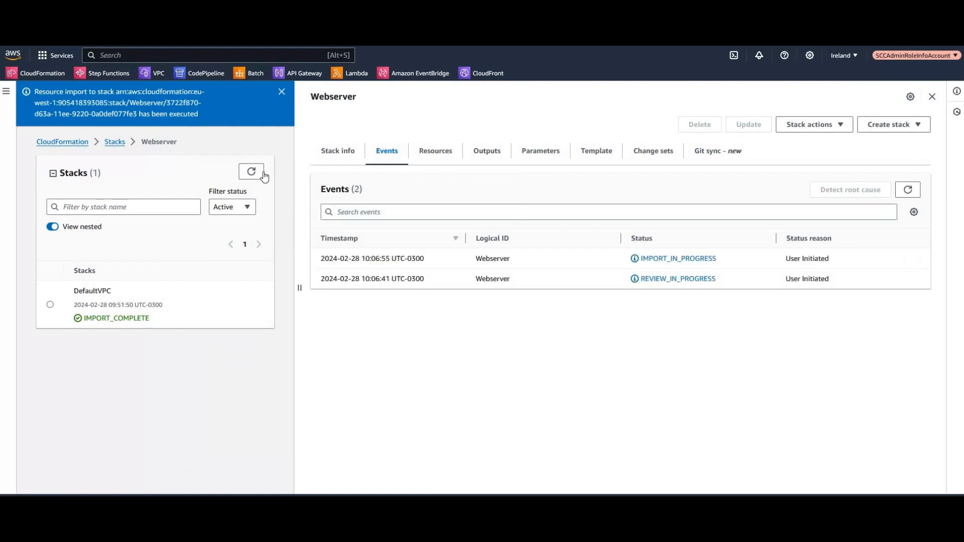
- Check the Webserver stack's resources, outputs, parameters and template, and the tags on its EC2 instance
{"action": "left_click", "coordinate": [259, 172]}
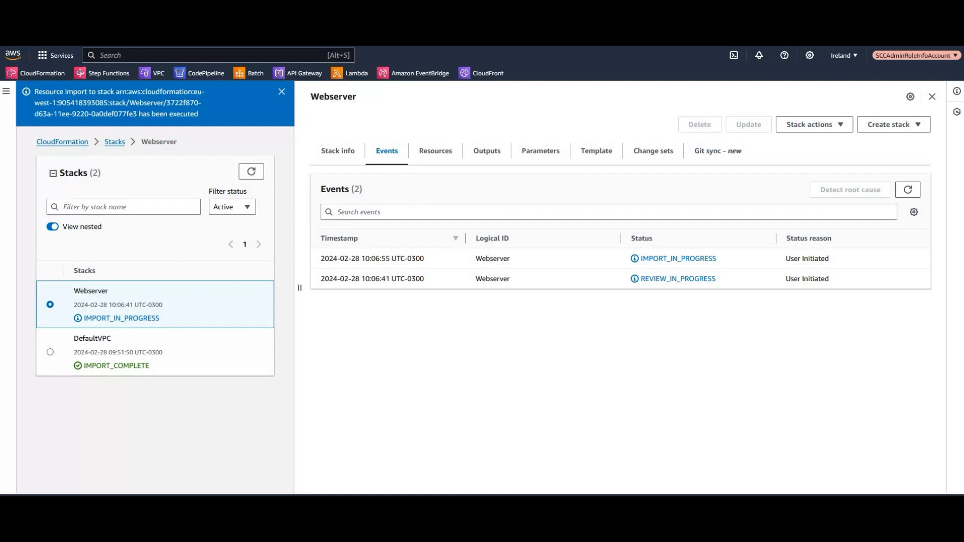
{"action": "left_click", "coordinate": [436, 152]}
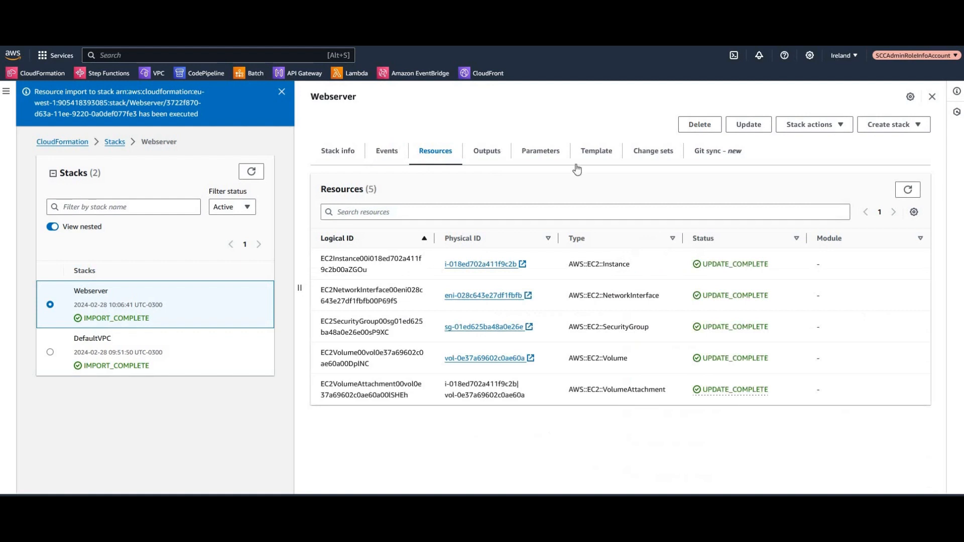
{"action": "left_click", "coordinate": [487, 150]}
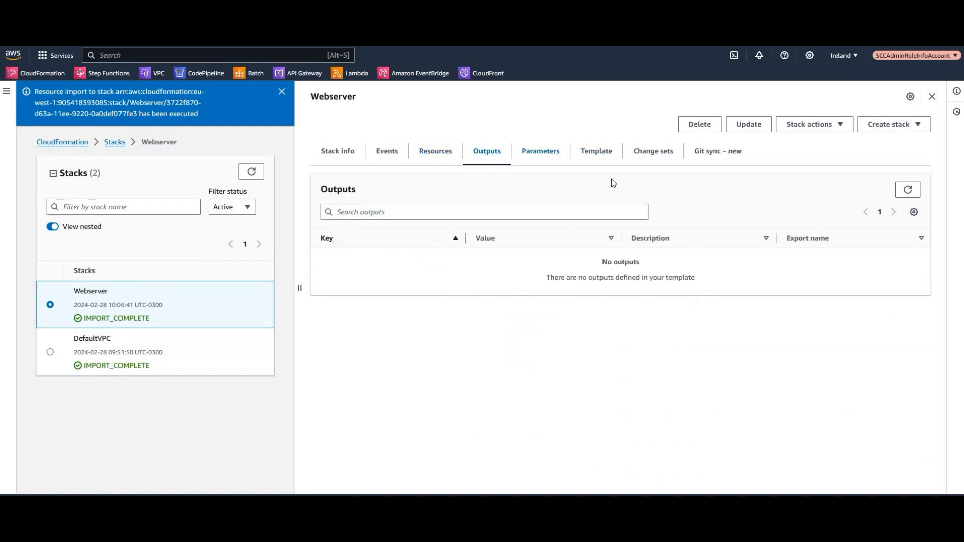
{"action": "left_click", "coordinate": [540, 151]}
{"action": "left_click", "coordinate": [599, 153]}
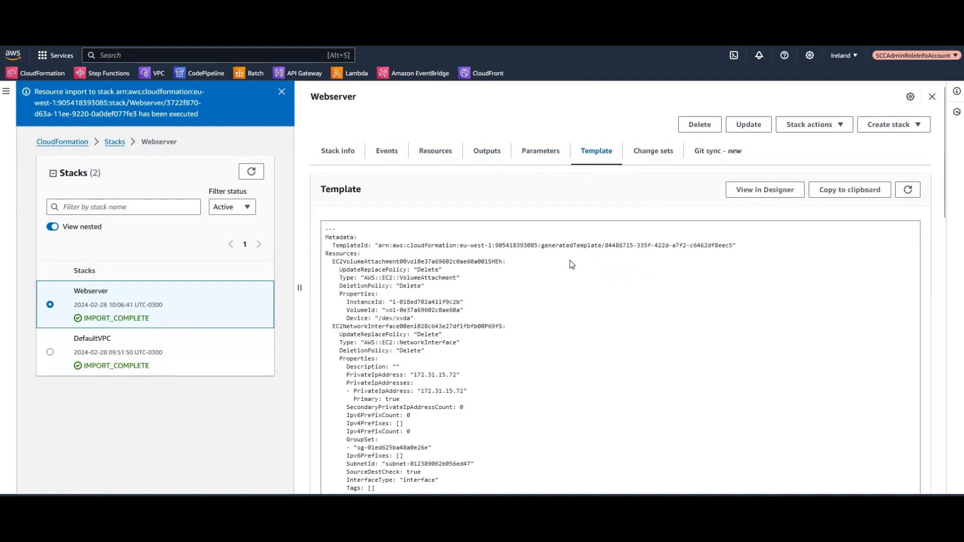
{"action": "left_click", "coordinate": [859, 195]}
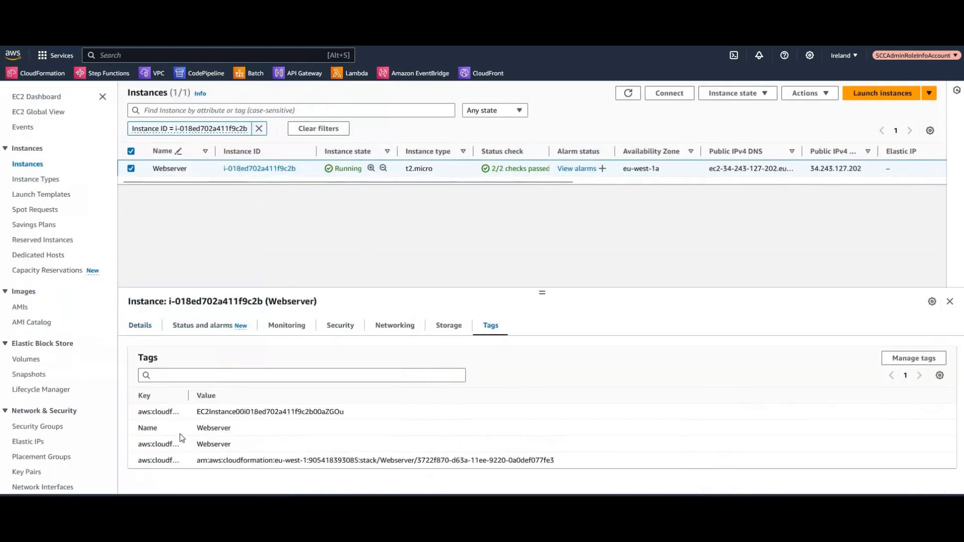
{"action": "left_click_drag", "start_coordinate": [137, 413], "coordinate": [244, 472]}
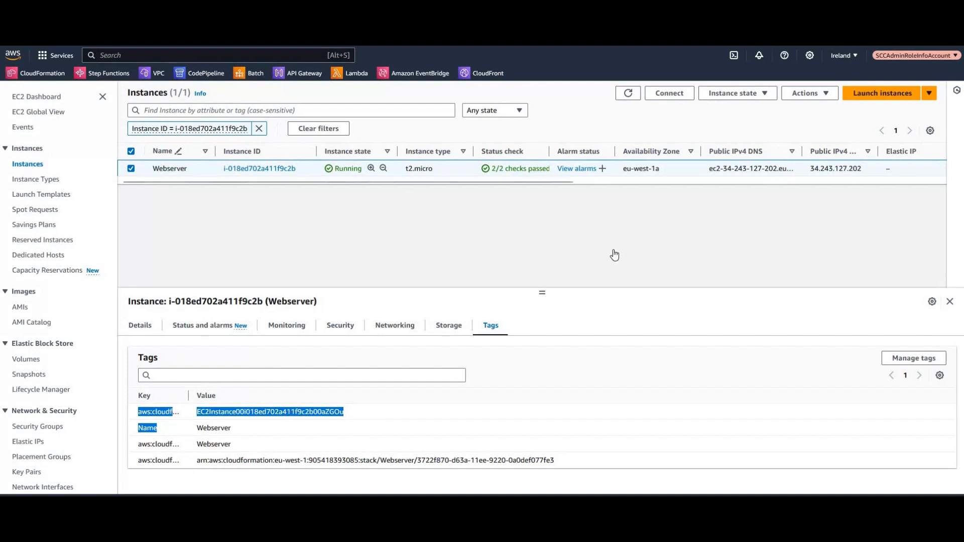
- Return to CloudFormation, delete the Webserver stack, and load its latest events
{"action": "key", "text": "ctrl+Tab"}
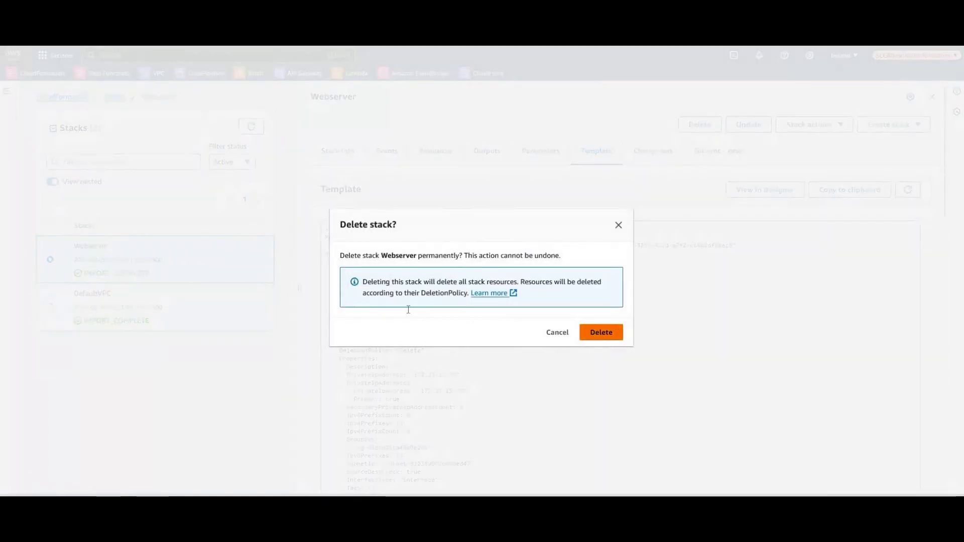
{"action": "key", "text": "Escape"}
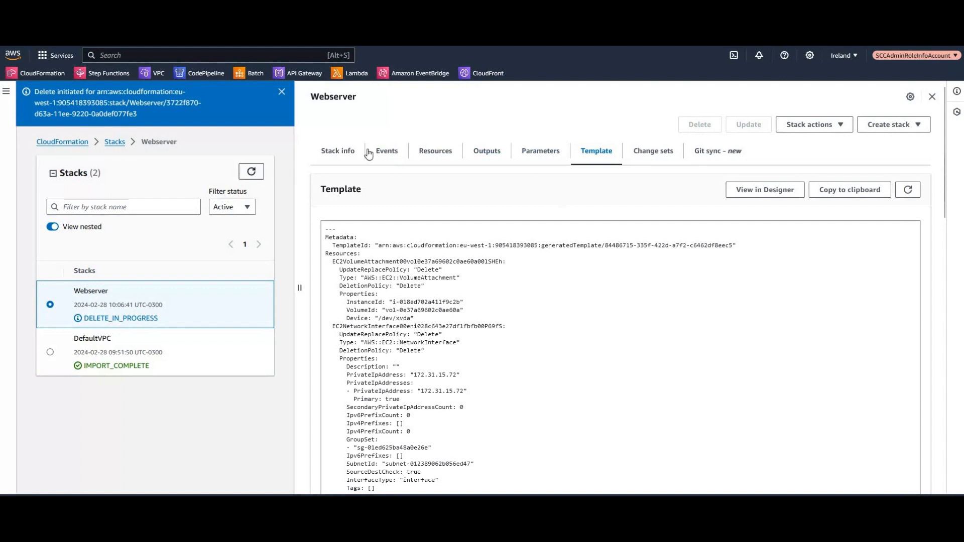
{"action": "left_click", "coordinate": [385, 151]}
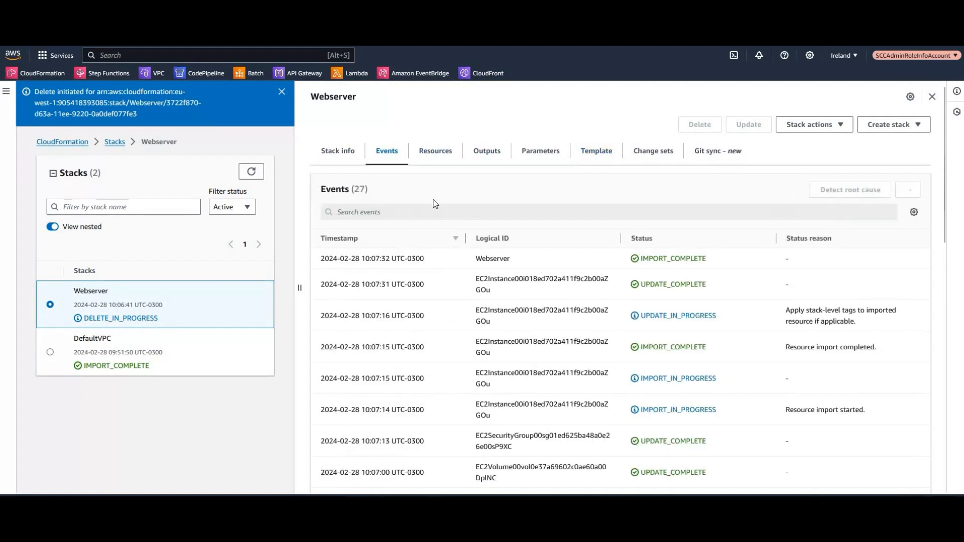
{"action": "left_click", "coordinate": [908, 190]}
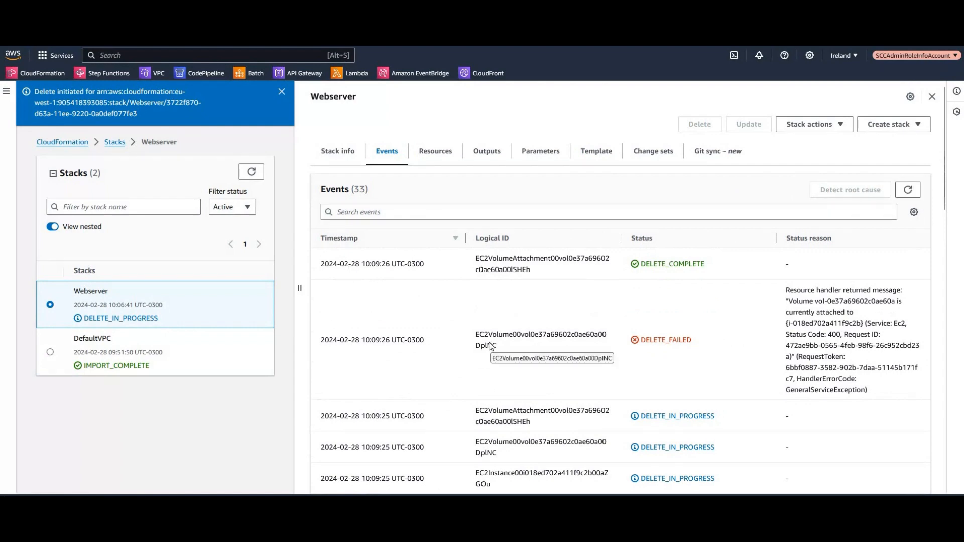
- Examine the Webserver stack's deletion events and status reasons for each resource, refreshing the events to follow the progress
{"action": "scroll", "coordinate": [580, 394], "scroll_direction": "down", "scroll_amount": 10}
{"action": "scroll", "coordinate": [580, 392], "scroll_direction": "up", "scroll_amount": 10}
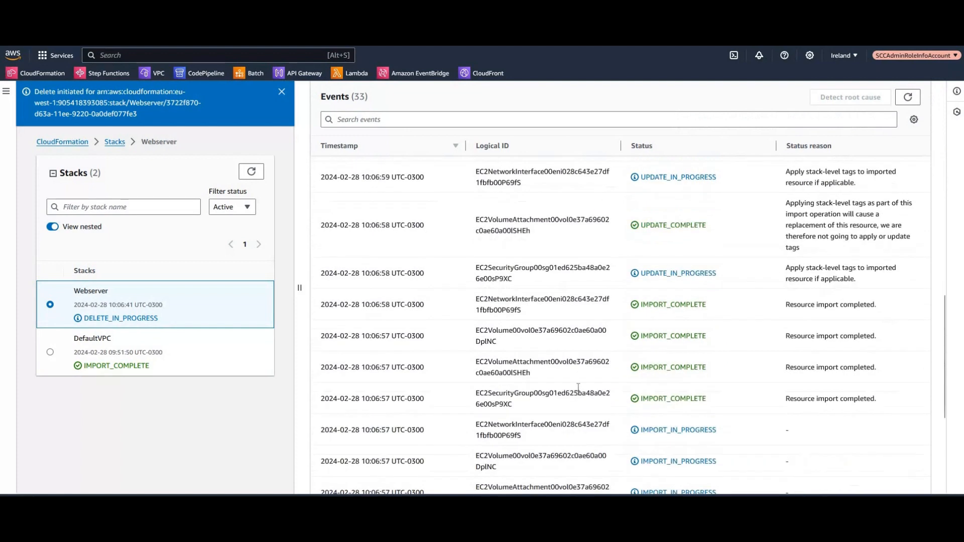
{"action": "scroll", "coordinate": [846, 371], "scroll_direction": "up", "scroll_amount": 2}
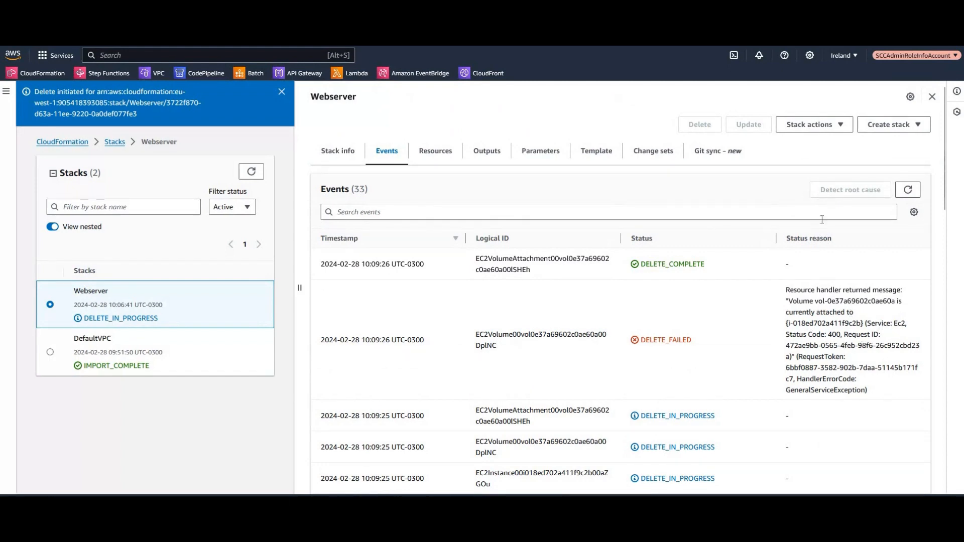
{"action": "left_click", "coordinate": [907, 190]}
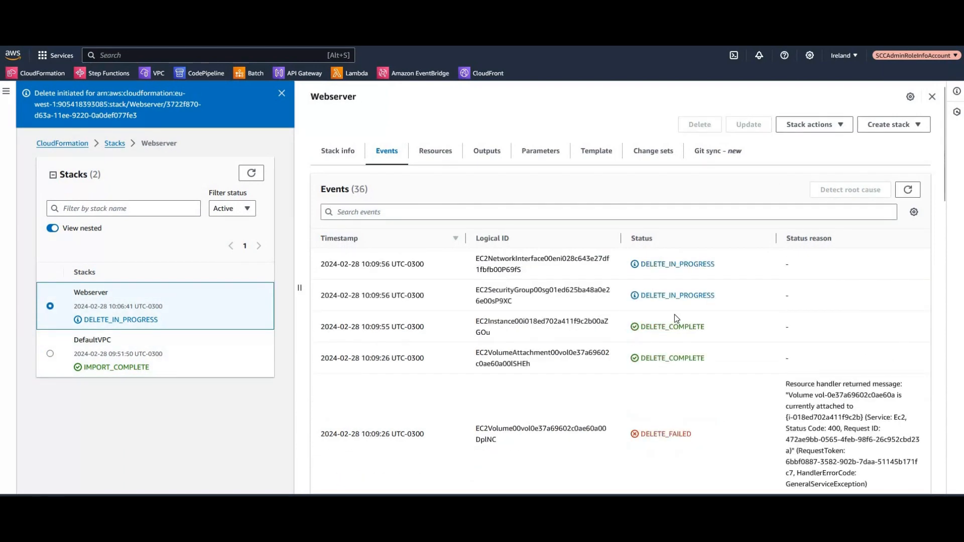
{"action": "scroll", "coordinate": [735, 323], "scroll_direction": "down", "scroll_amount": 2}
{"action": "scroll", "coordinate": [632, 231], "scroll_direction": "down", "scroll_amount": 2}
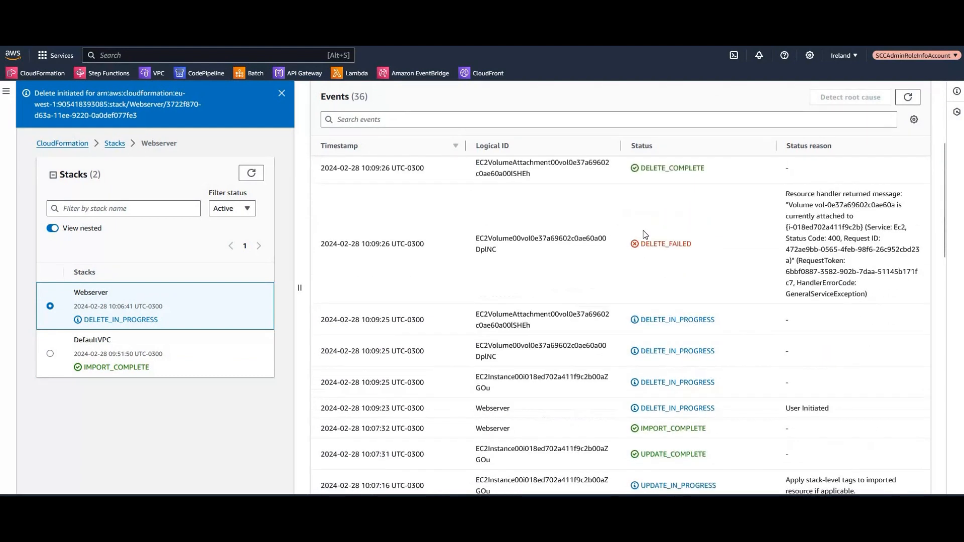
{"action": "scroll", "coordinate": [627, 246], "scroll_direction": "up", "scroll_amount": 2}
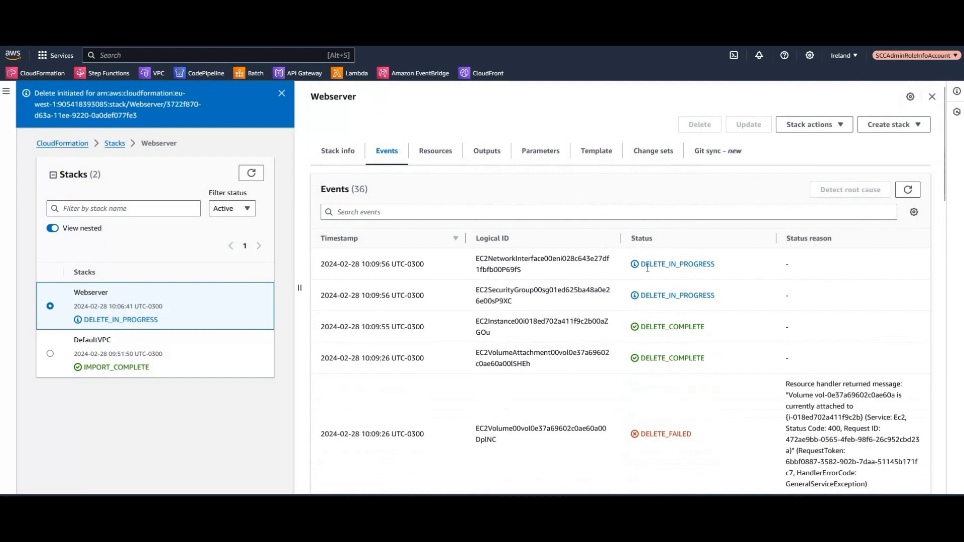
{"action": "scroll", "coordinate": [646, 269], "scroll_direction": "down", "scroll_amount": 3}
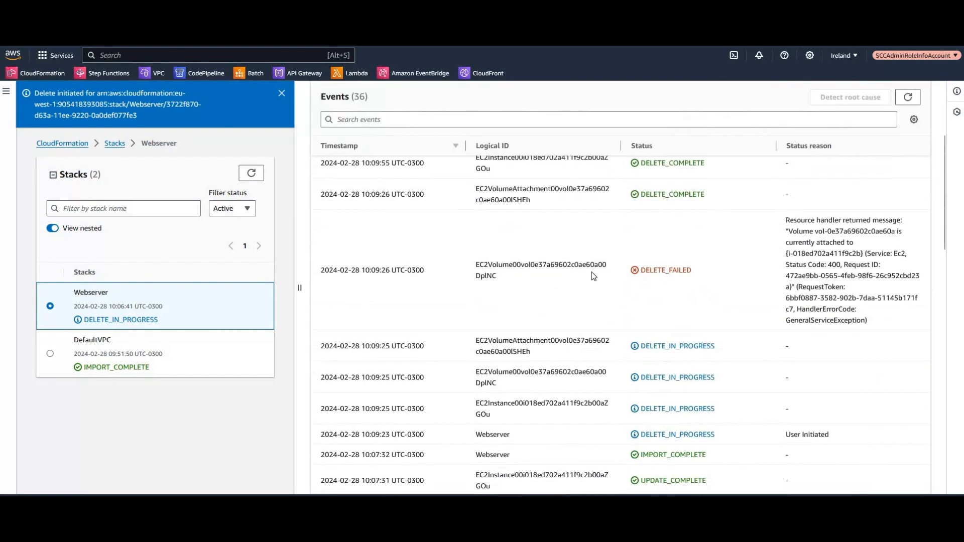
{"action": "scroll", "coordinate": [602, 279], "scroll_direction": "up", "scroll_amount": 2}
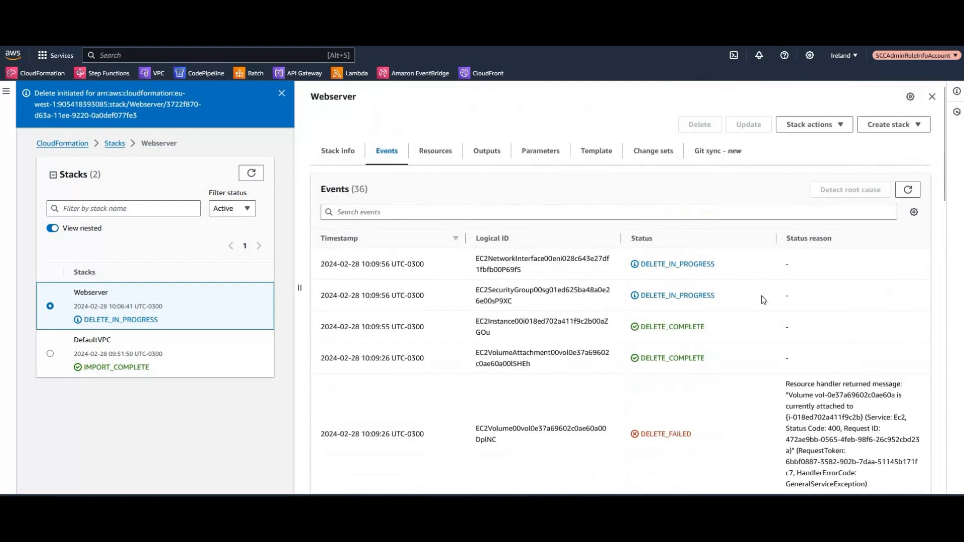
{"action": "scroll", "coordinate": [517, 295], "scroll_direction": "down", "scroll_amount": 2}
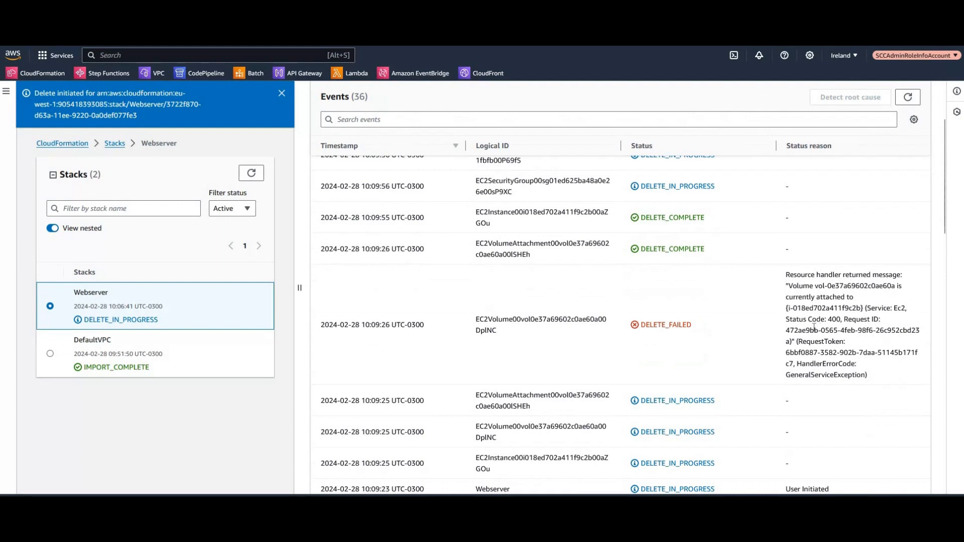
{"action": "scroll", "coordinate": [787, 330], "scroll_direction": "up", "scroll_amount": 2}
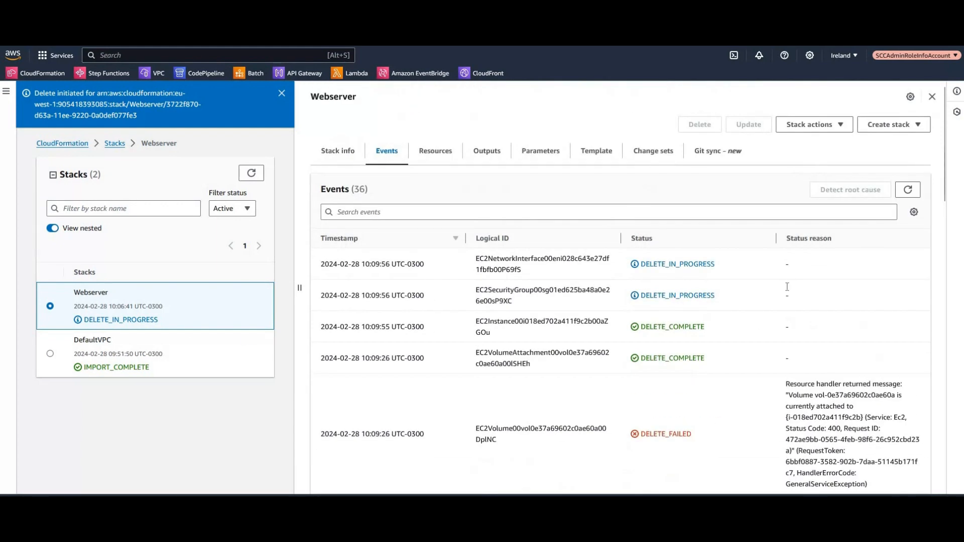
{"action": "scroll", "coordinate": [787, 287], "scroll_direction": "down", "scroll_amount": 2}
{"action": "scroll", "coordinate": [675, 275], "scroll_direction": "up", "scroll_amount": 2}
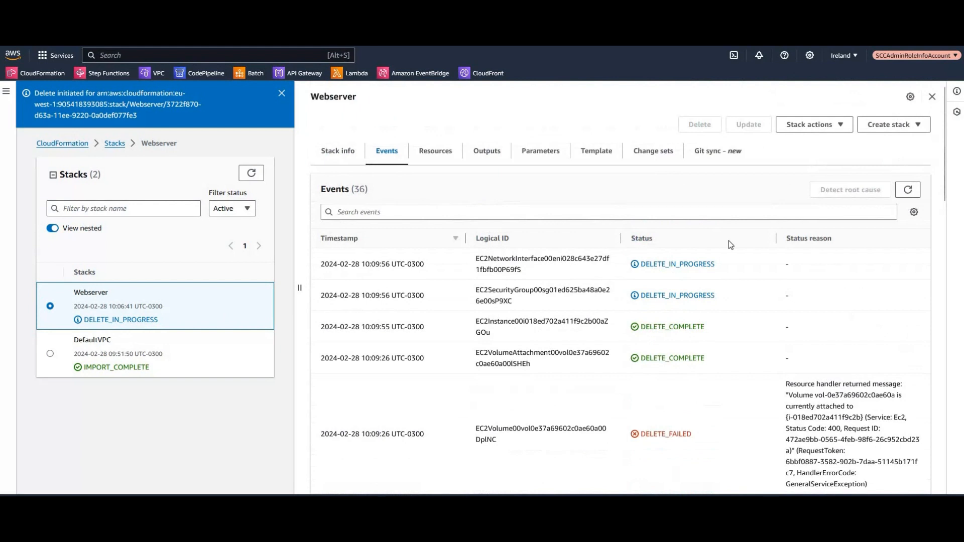
{"action": "left_click", "coordinate": [908, 189]}
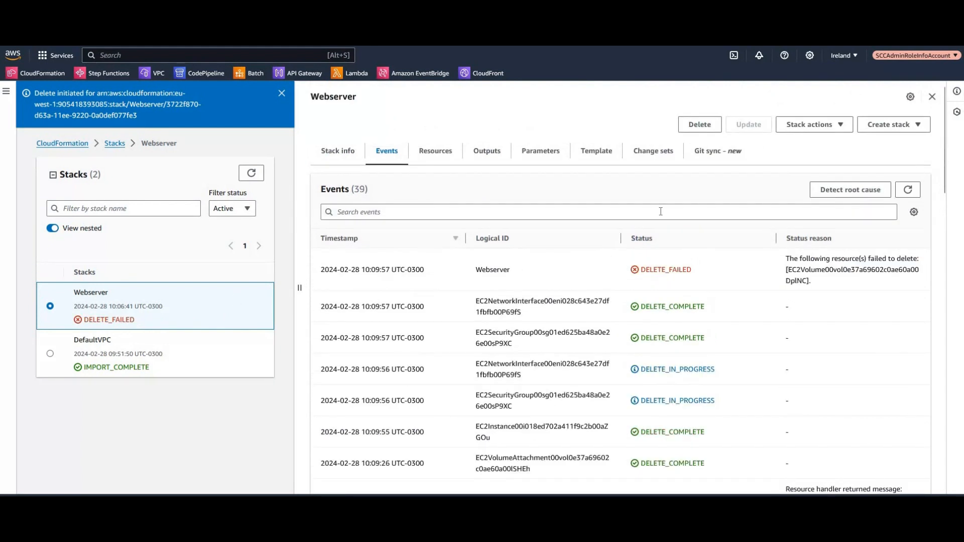
- Delete the Webserver stack again without retaining the EC2 volume, and refresh its events and the stack list
{"action": "left_click", "coordinate": [693, 125]}
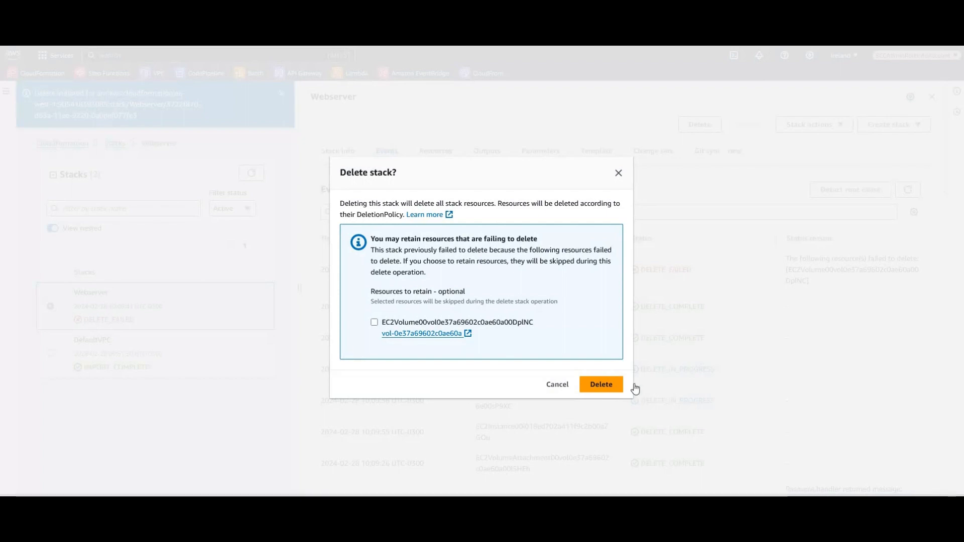
{"action": "left_click", "coordinate": [607, 386]}
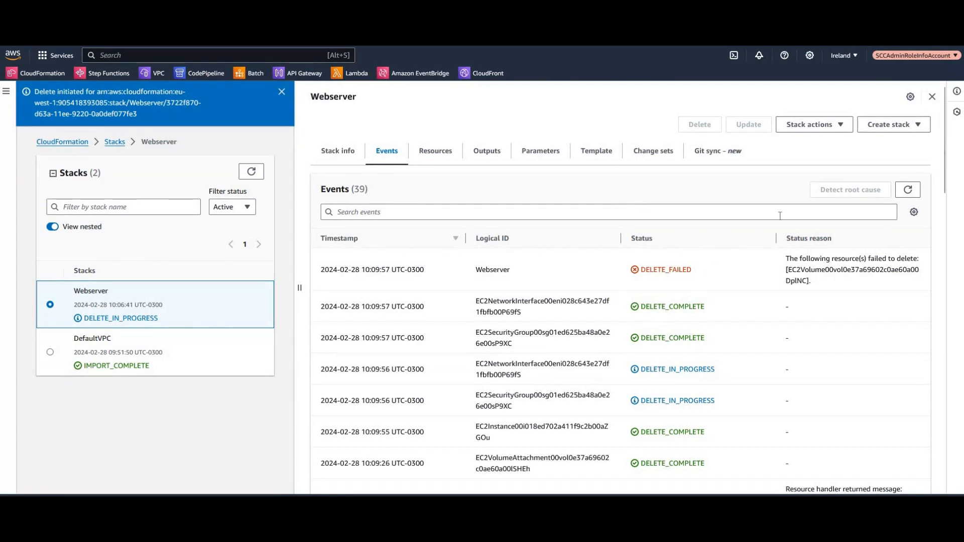
{"action": "left_click", "coordinate": [908, 189]}
{"action": "left_click", "coordinate": [251, 172]}
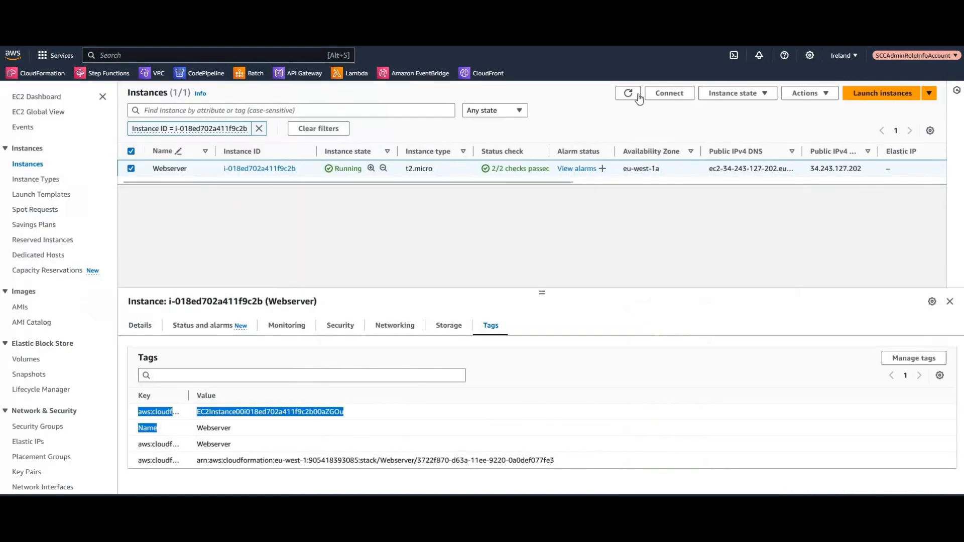
- Check the Webserver instance's refreshed state in EC2, and return to the CloudFormation list of all stacks
{"action": "left_click", "coordinate": [637, 97]}
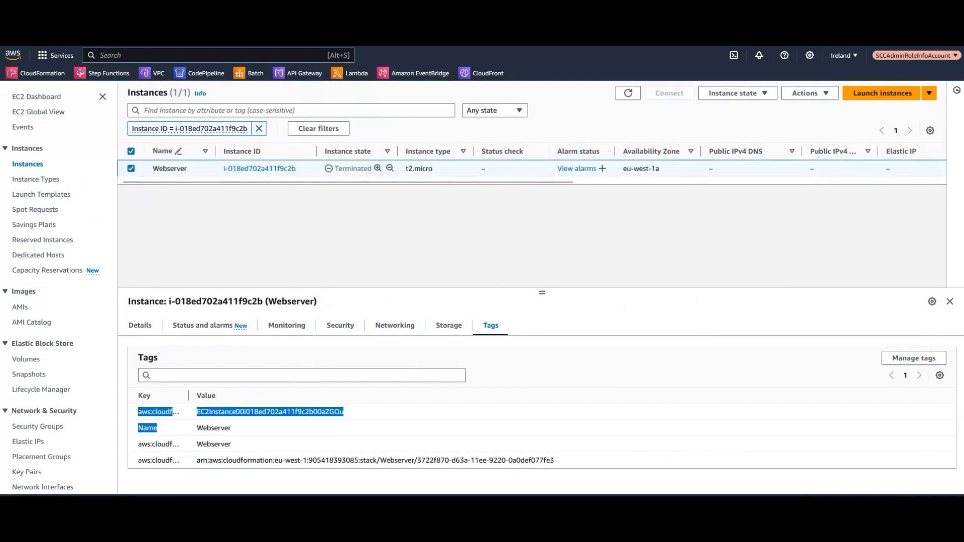
{"action": "key", "text": "ctrl+shift+Tab"}
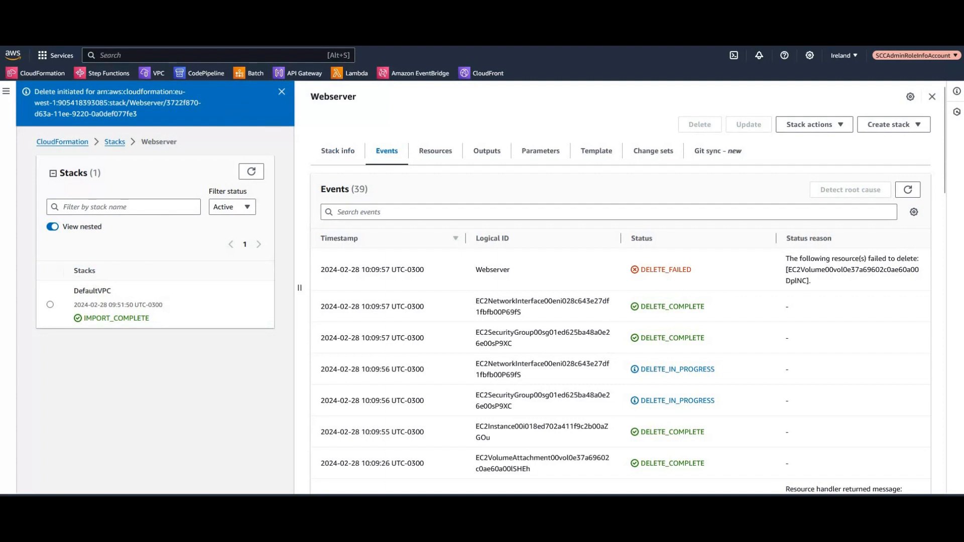
{"action": "left_click", "coordinate": [115, 142]}
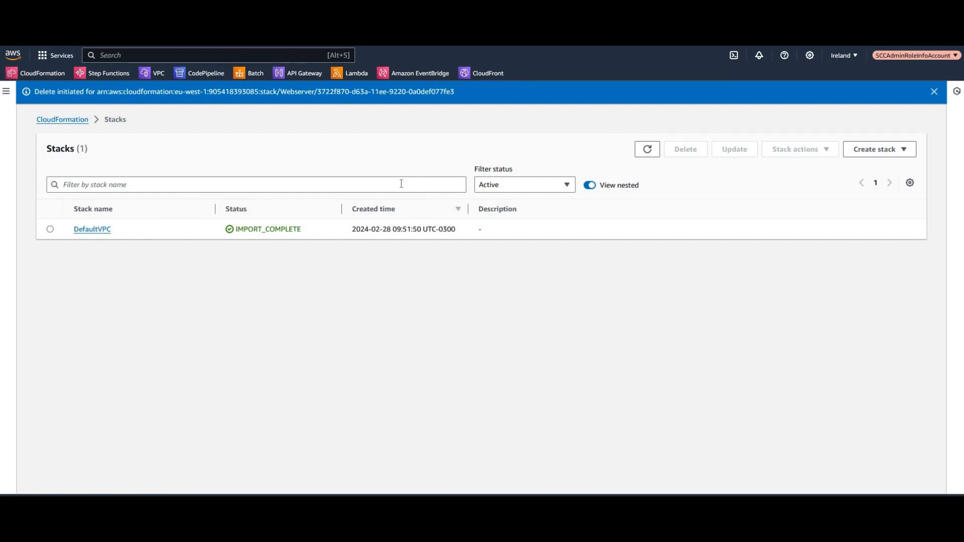
- Switch to Visual Studio Code and examine the volume attachment and network interface definitions in webserver.yaml
{"action": "key", "text": "alt+Tab"}
{"action": "key", "text": "alt+Tab"}
{"action": "key", "text": "alt+Tab"}
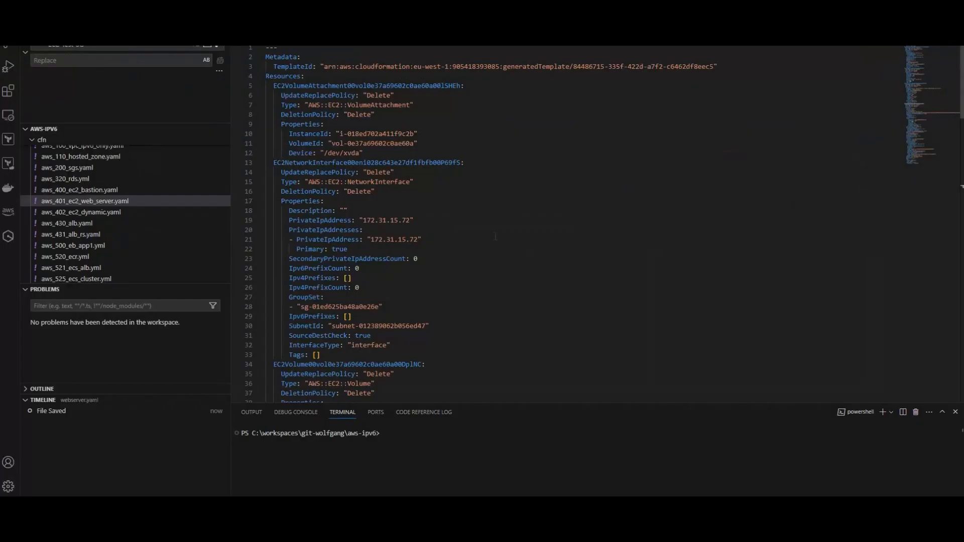
{"action": "scroll", "coordinate": [543, 196], "scroll_direction": "down", "scroll_amount": 4}
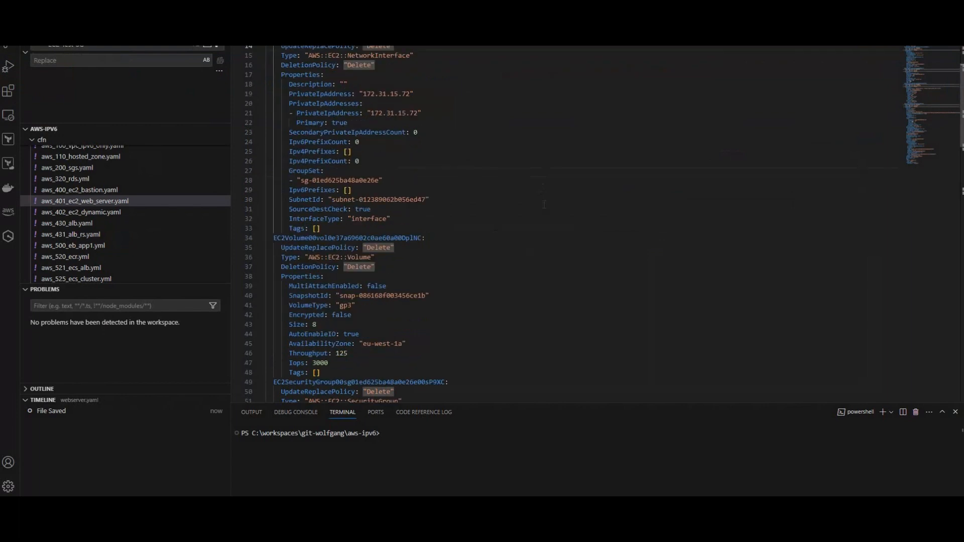
{"action": "scroll", "coordinate": [426, 182], "scroll_direction": "up", "scroll_amount": 4}
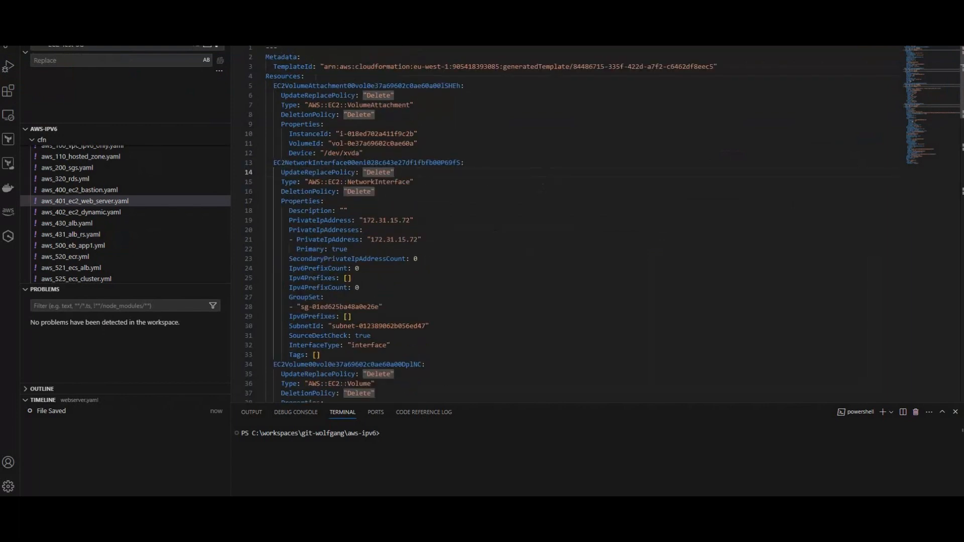
{"action": "double_click", "coordinate": [357, 85]}
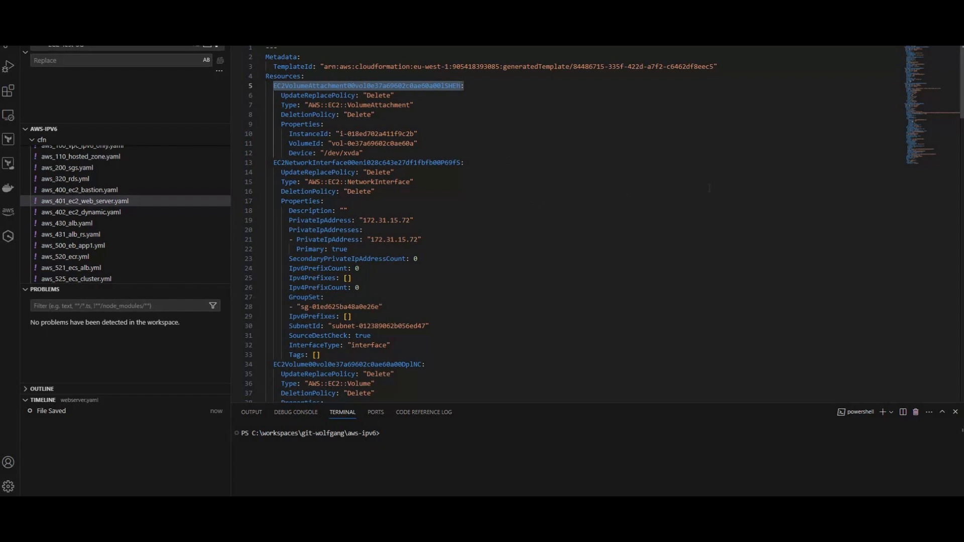
{"action": "scroll", "coordinate": [706, 188], "scroll_direction": "down", "scroll_amount": 5}
{"action": "scroll", "coordinate": [707, 188], "scroll_direction": "up", "scroll_amount": 4}
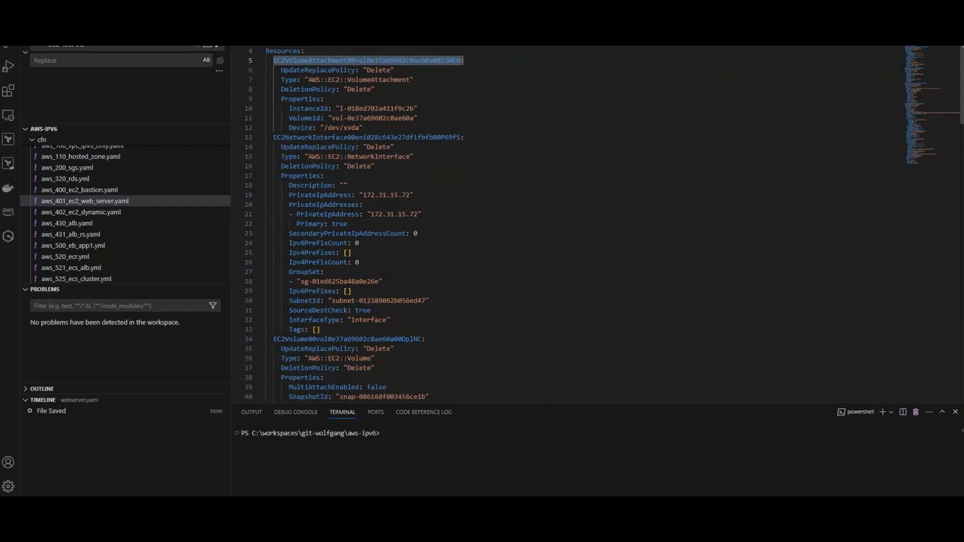
{"action": "left_click", "coordinate": [645, 140]}
{"action": "key", "text": "shift+Home"}
{"action": "scroll", "coordinate": [645, 143], "scroll_direction": "down", "scroll_amount": 4}
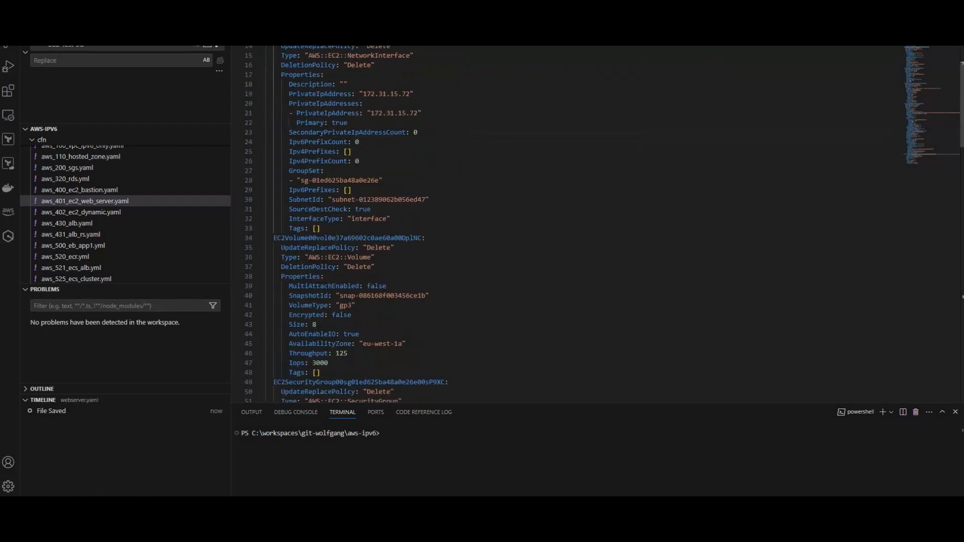
- Examine the volume, security group and EC2 instance definitions in webserver.yaml, through to the end of the template
{"action": "double_click", "coordinate": [334, 238]}
{"action": "scroll", "coordinate": [532, 240], "scroll_direction": "down", "scroll_amount": 4}
{"action": "left_click", "coordinate": [355, 281]}
{"action": "double_click", "coordinate": [355, 281]}
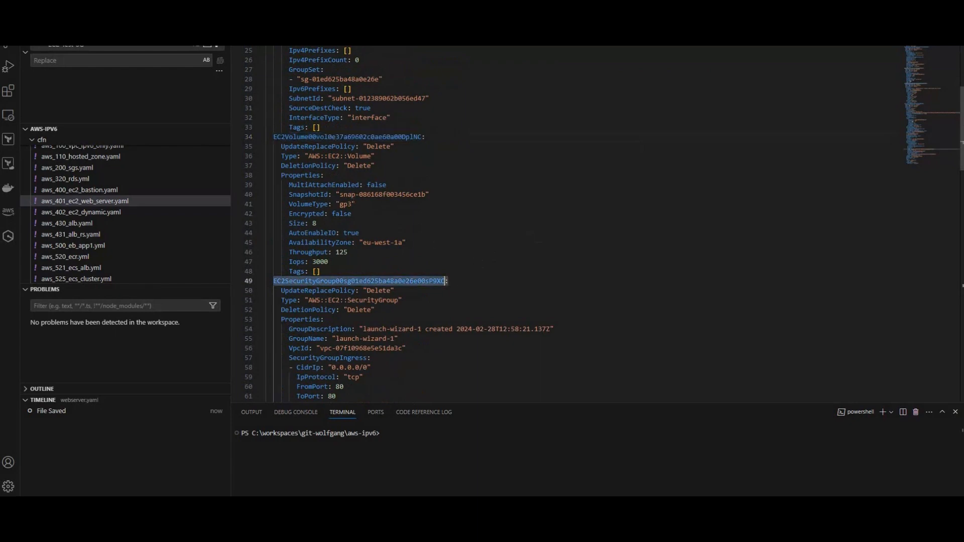
{"action": "scroll", "coordinate": [355, 281], "scroll_direction": "down", "scroll_amount": 10}
{"action": "left_click", "coordinate": [550, 216]}
{"action": "key", "text": "shift+Home"}
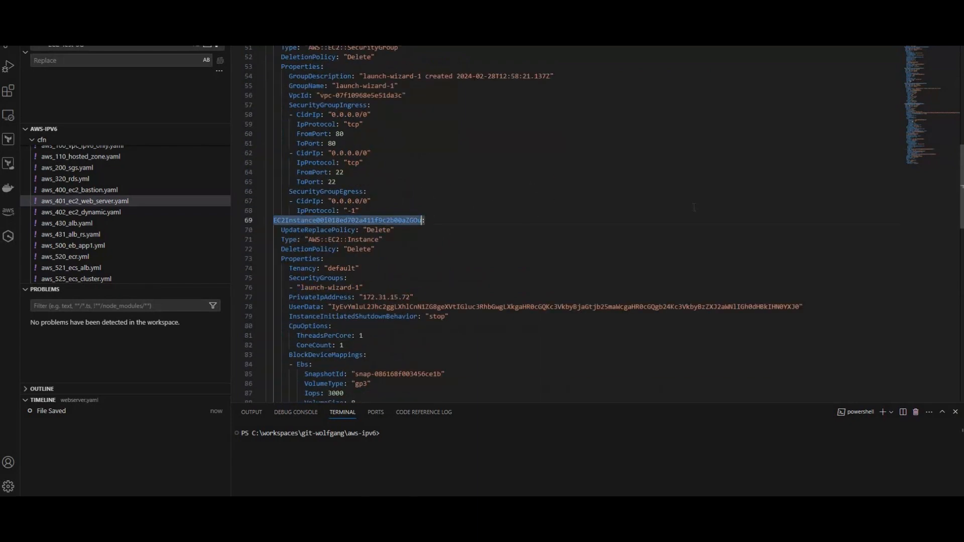
{"action": "scroll", "coordinate": [602, 216], "scroll_direction": "down", "scroll_amount": 10}
{"action": "scroll", "coordinate": [684, 219], "scroll_direction": "up", "scroll_amount": 15}
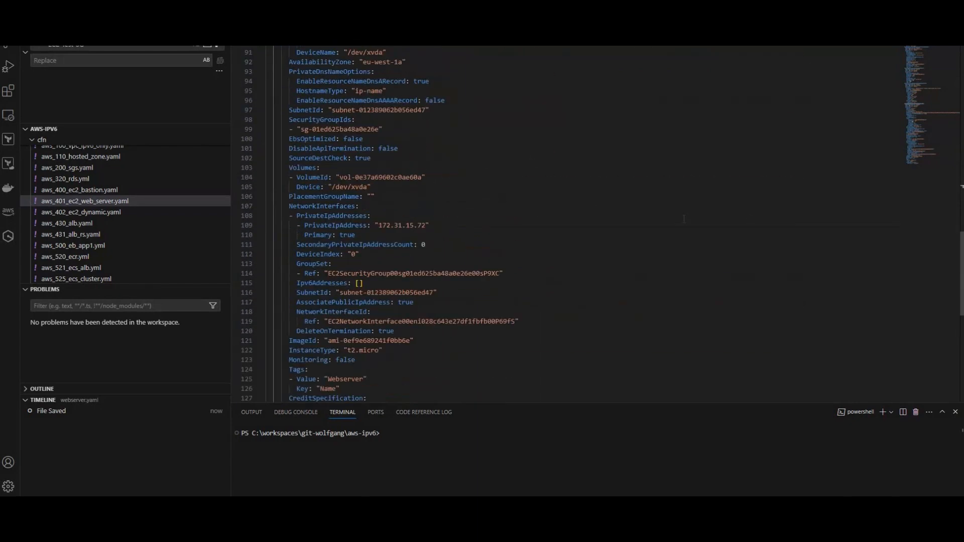
{"action": "scroll", "coordinate": [684, 219], "scroll_direction": "up", "scroll_amount": 12}
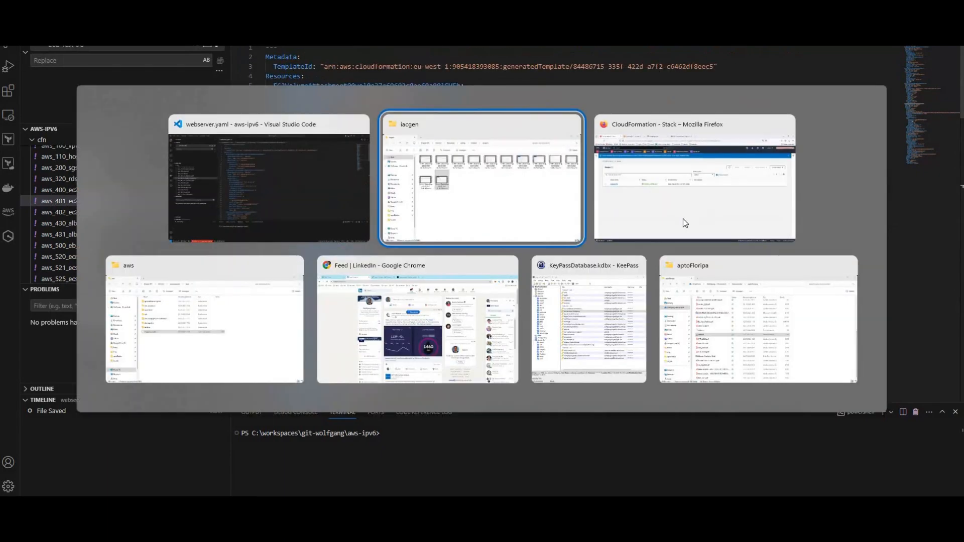
- Switch to CloudFormation in Firefox and start a stack with new resources, uploading webserver.yaml from the aws folder as its template
{"action": "key", "text": "alt+Tab"}
{"action": "left_click", "coordinate": [677, 236]}
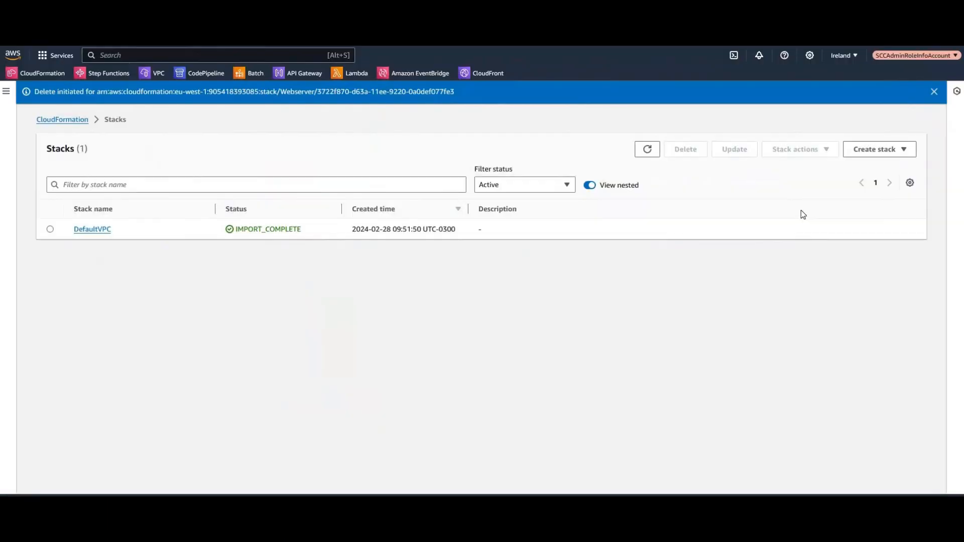
{"action": "left_click", "coordinate": [873, 153]}
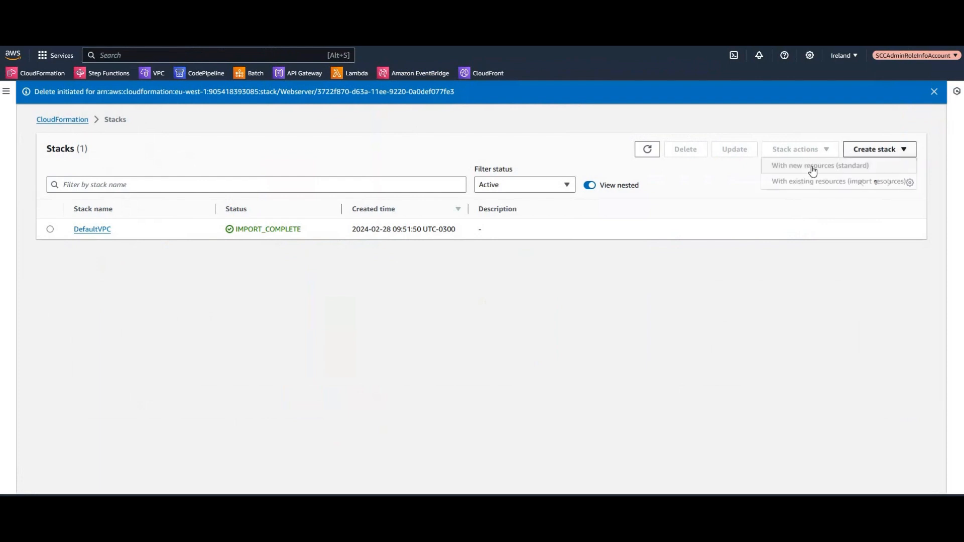
{"action": "left_click", "coordinate": [443, 349]}
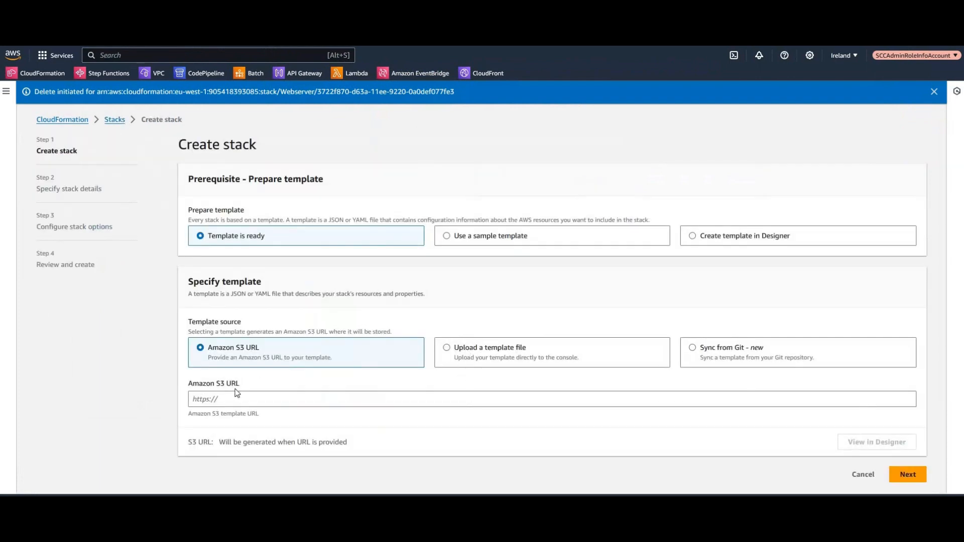
{"action": "left_click", "coordinate": [226, 403]}
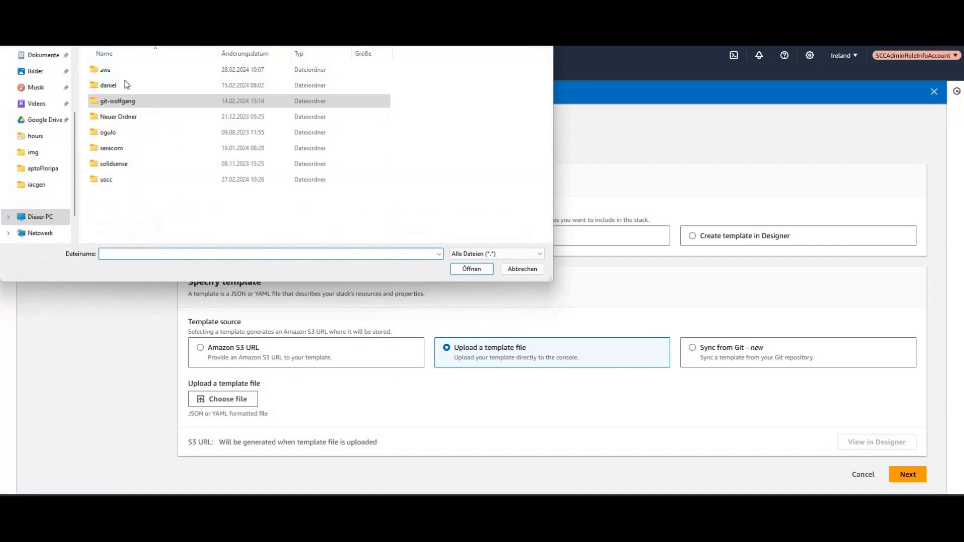
{"action": "double_click", "coordinate": [117, 73]}
{"action": "left_click", "coordinate": [117, 179]}
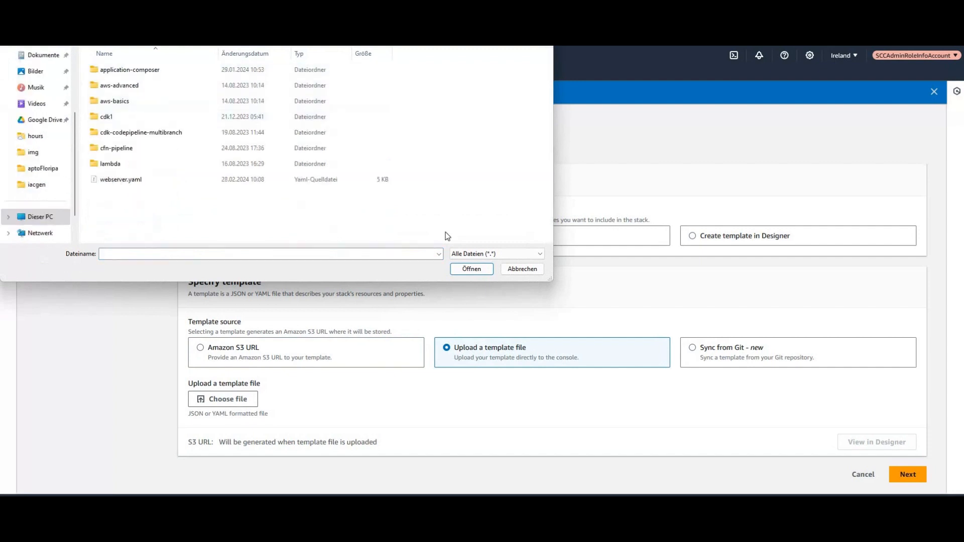
{"action": "left_click", "coordinate": [472, 269]}
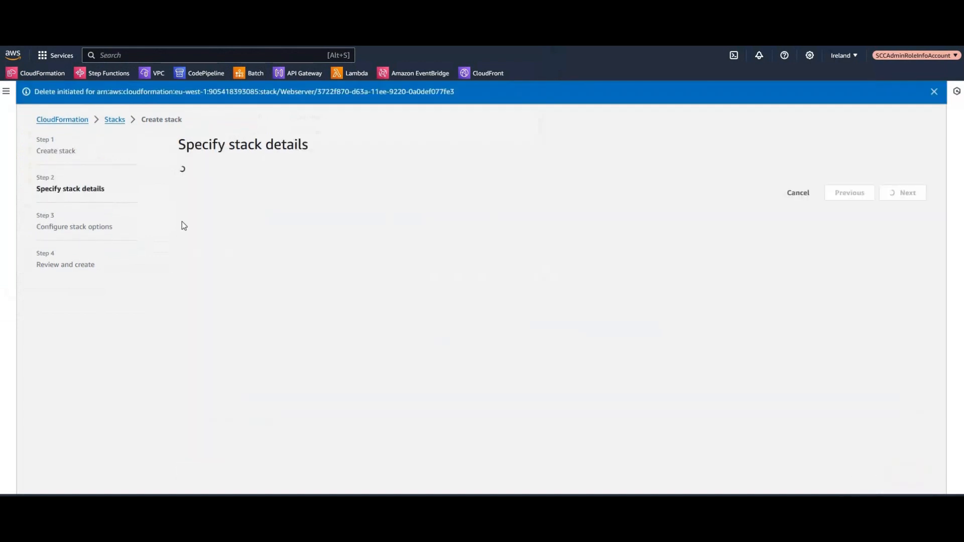
- Name the stack Webserver, keep the default stack options, and submit it for creation
{"action": "left_click", "coordinate": [237, 225]}
{"action": "type", "text": "W"}
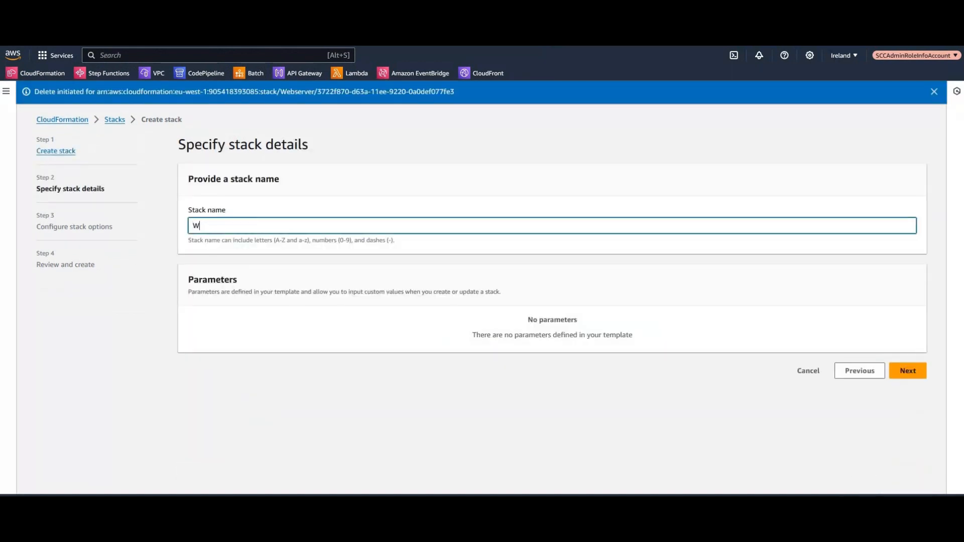
{"action": "type", "text": "ebserver"}
{"action": "left_click", "coordinate": [909, 373]}
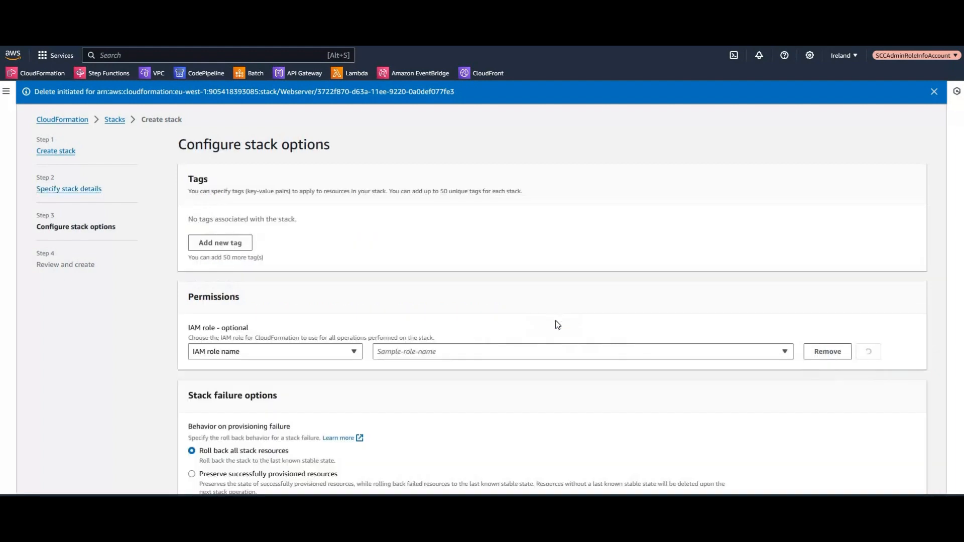
{"action": "scroll", "coordinate": [557, 325], "scroll_direction": "down", "scroll_amount": 10}
{"action": "left_click", "coordinate": [906, 474]}
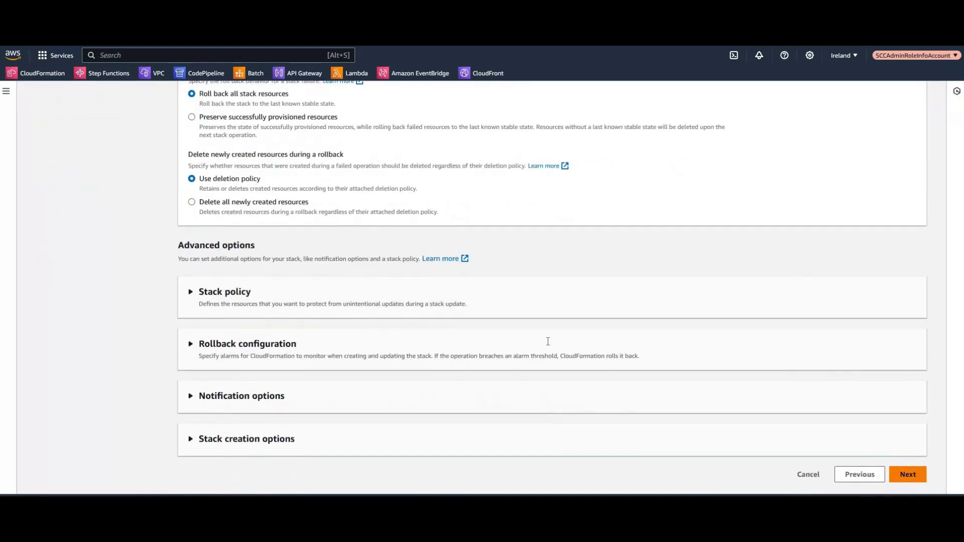
{"action": "scroll", "coordinate": [550, 343], "scroll_direction": "down", "scroll_amount": 20}
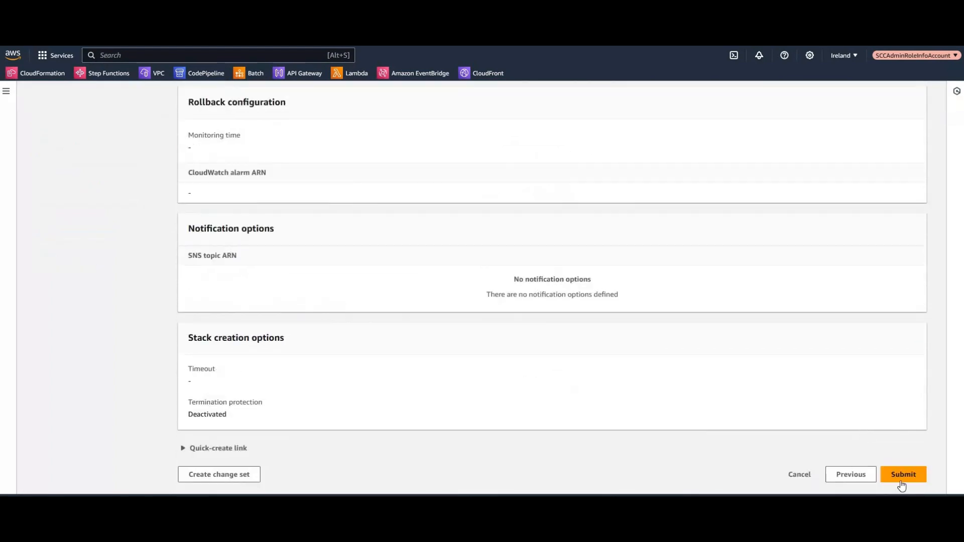
{"action": "left_click", "coordinate": [903, 474]}
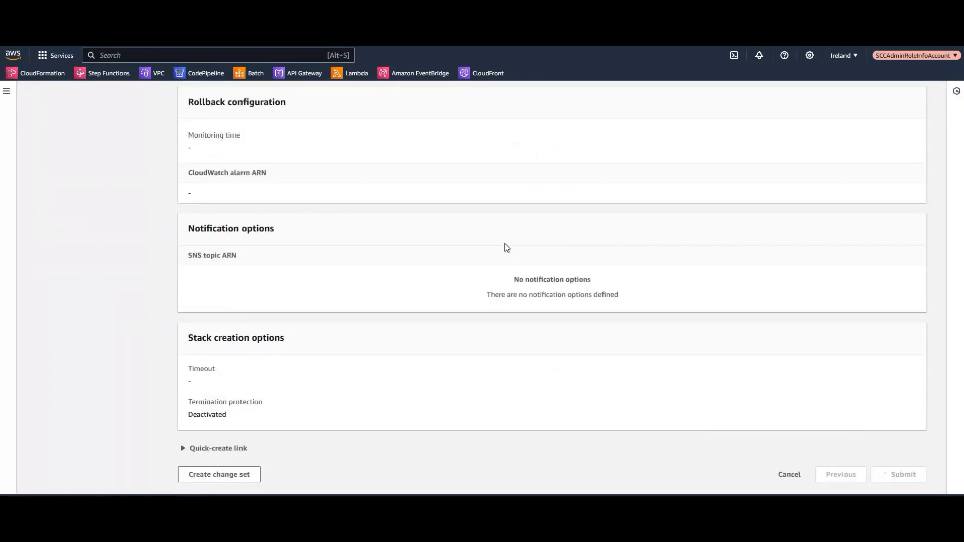
- Open the Webserver stack's events and refresh them to follow its creation
{"action": "left_click", "coordinate": [153, 350]}
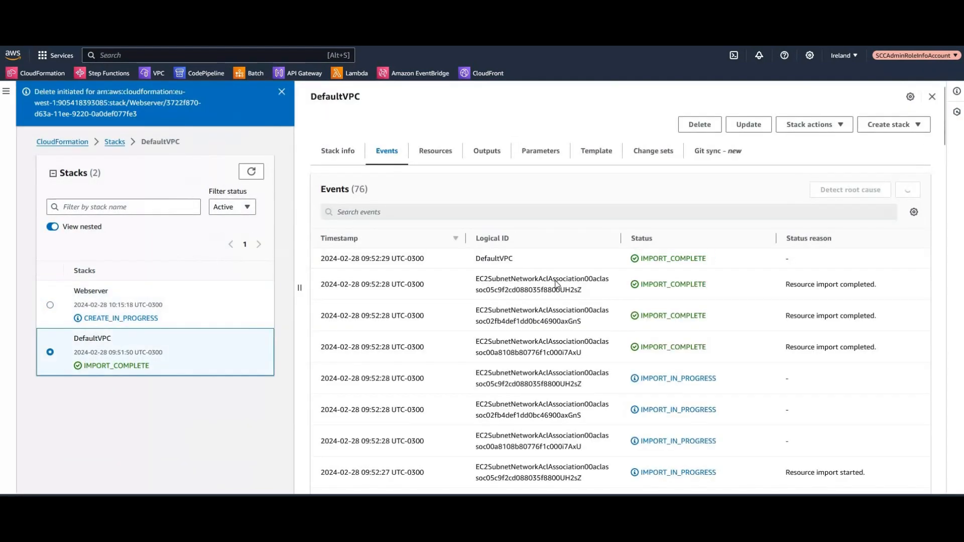
{"action": "left_click", "coordinate": [154, 307]}
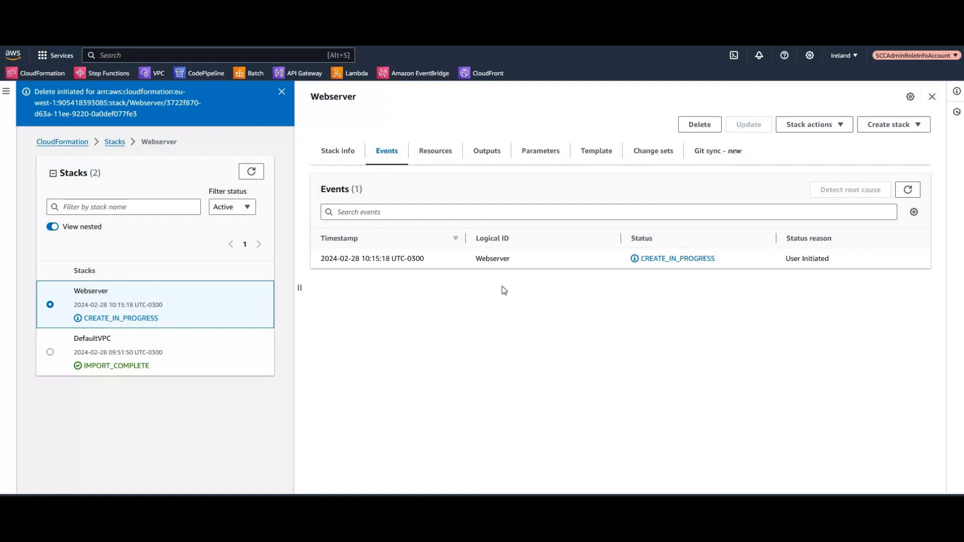
{"action": "left_click", "coordinate": [907, 191]}
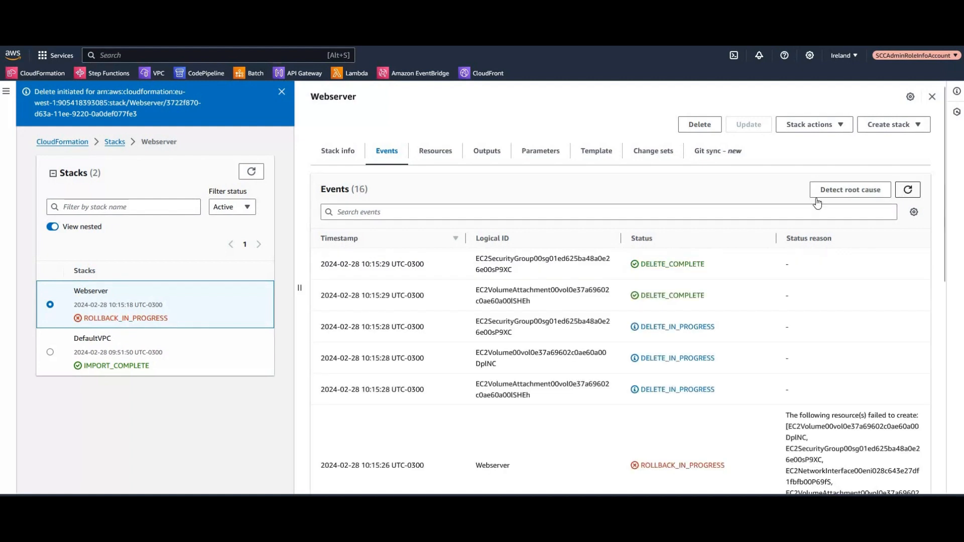
- Examine the Webserver stack's events and status reasons, comparing the rollback entry with the network interface's creation entry
{"action": "scroll", "coordinate": [702, 234], "scroll_direction": "down", "scroll_amount": 6}
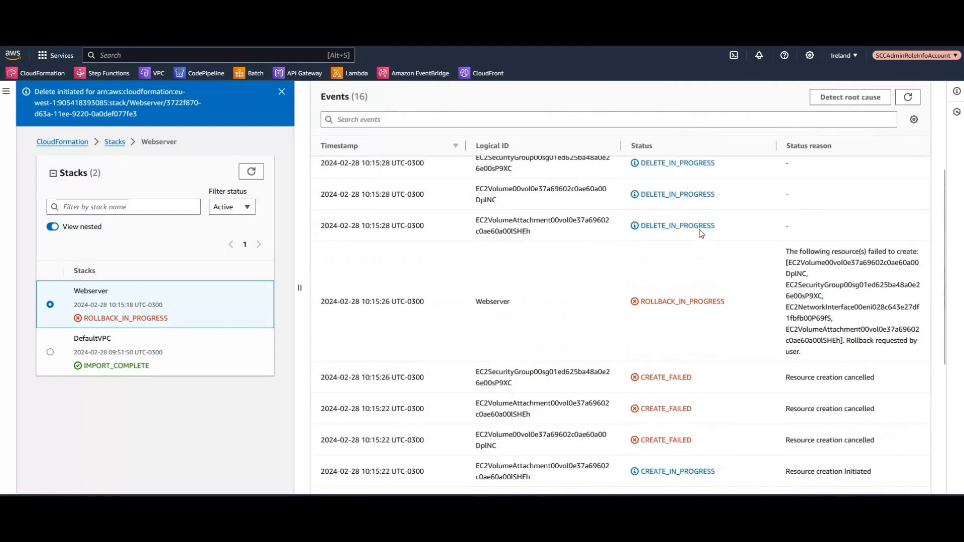
{"action": "scroll", "coordinate": [613, 304], "scroll_direction": "down", "scroll_amount": 2}
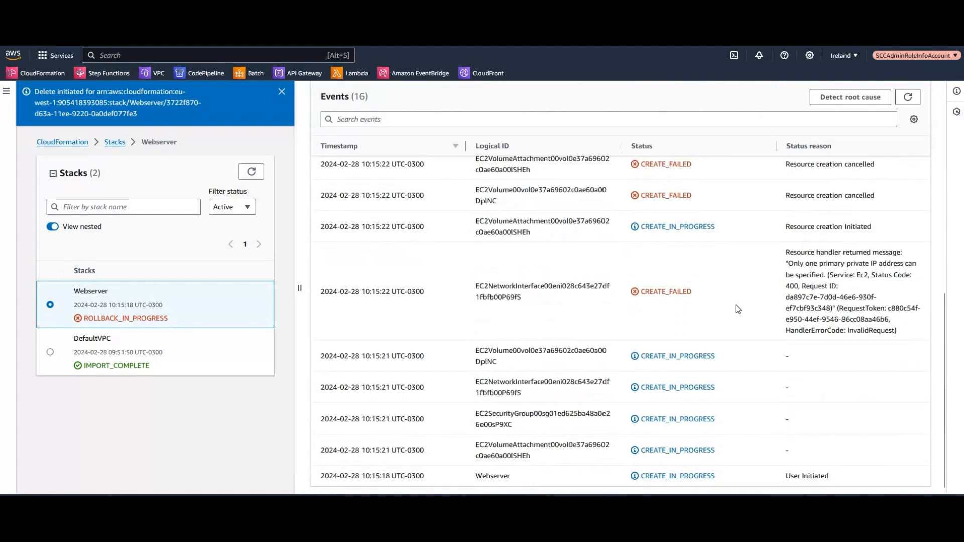
{"action": "left_click_drag", "start_coordinate": [545, 286], "coordinate": [505, 287]}
{"action": "scroll", "coordinate": [826, 297], "scroll_direction": "up", "scroll_amount": 2}
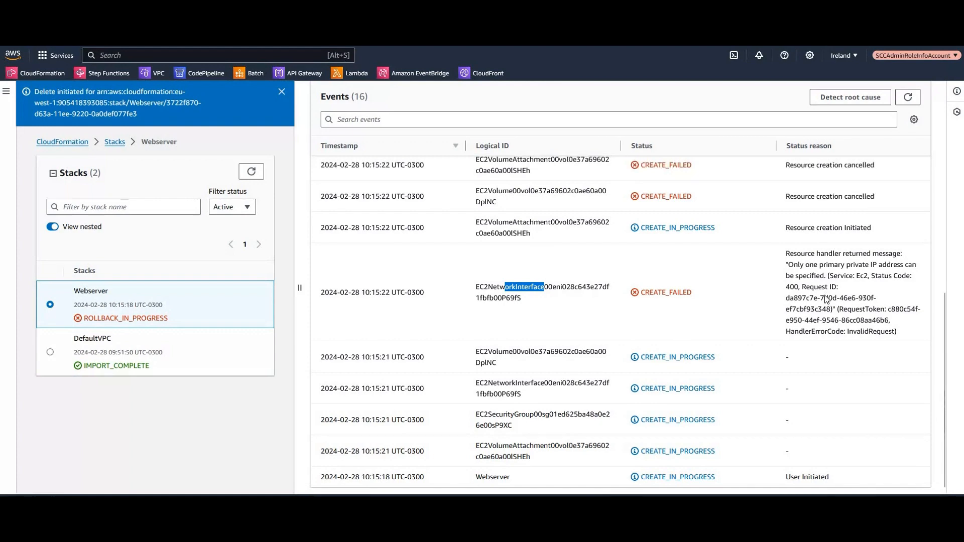
{"action": "scroll", "coordinate": [820, 311], "scroll_direction": "up", "scroll_amount": 3}
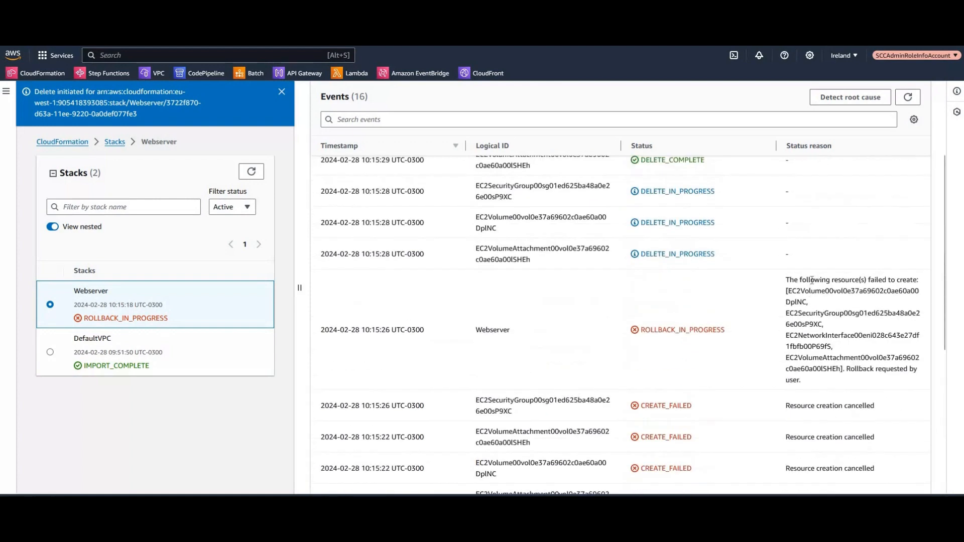
{"action": "left_click_drag", "start_coordinate": [810, 280], "coordinate": [841, 280]}
{"action": "double_click", "coordinate": [828, 292]}
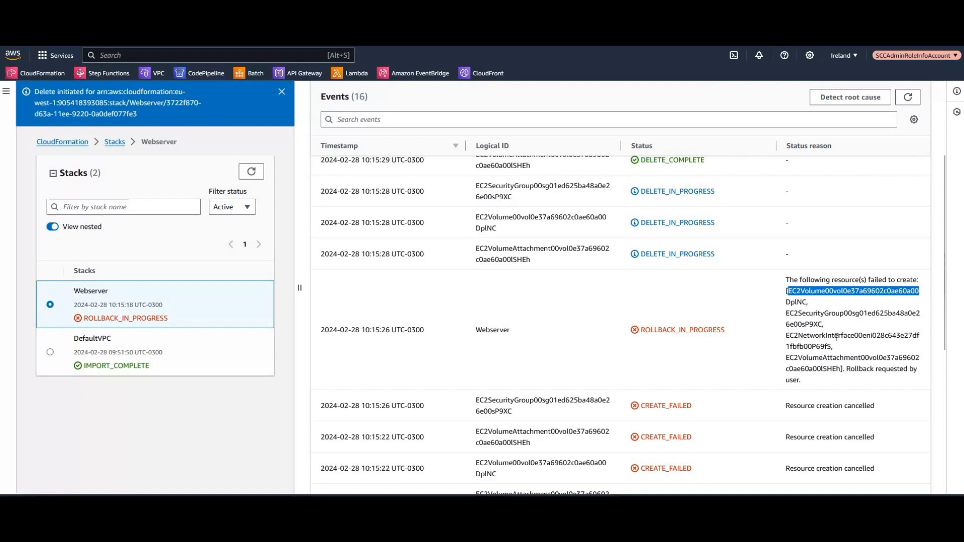
{"action": "scroll", "coordinate": [835, 338], "scroll_direction": "down", "scroll_amount": 5}
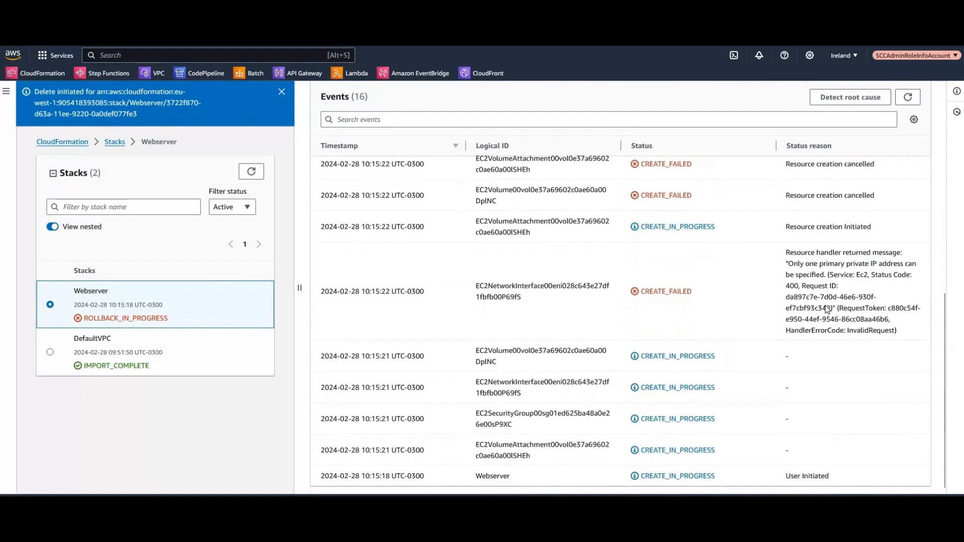
{"action": "scroll", "coordinate": [838, 343], "scroll_direction": "up", "scroll_amount": 3}
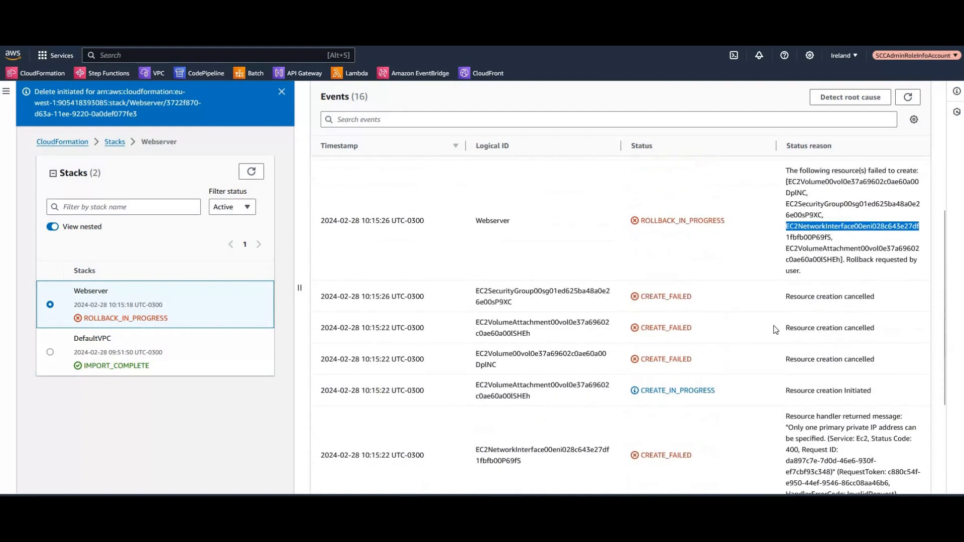
{"action": "scroll", "coordinate": [758, 328], "scroll_direction": "up", "scroll_amount": 5}
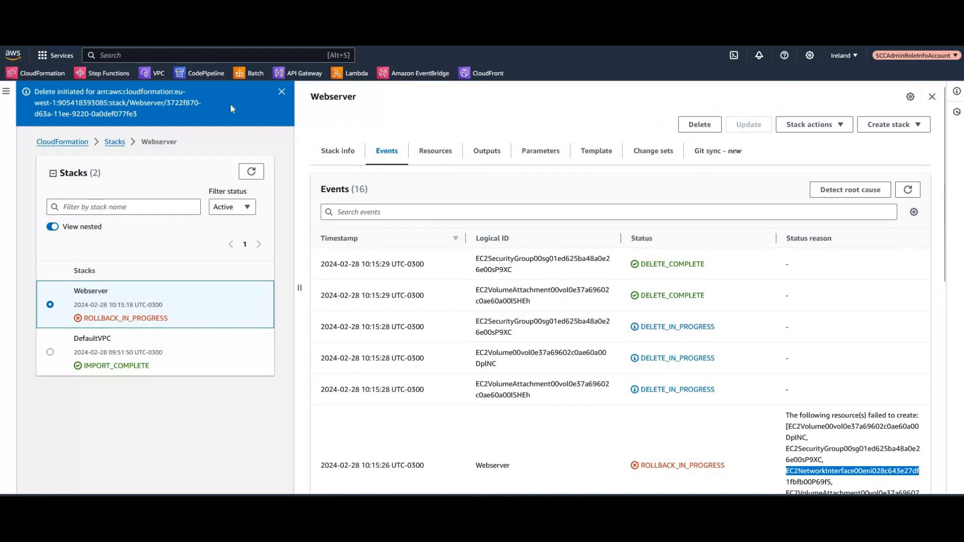
- Delete the Webserver stack permanently
{"action": "left_click", "coordinate": [700, 124]}
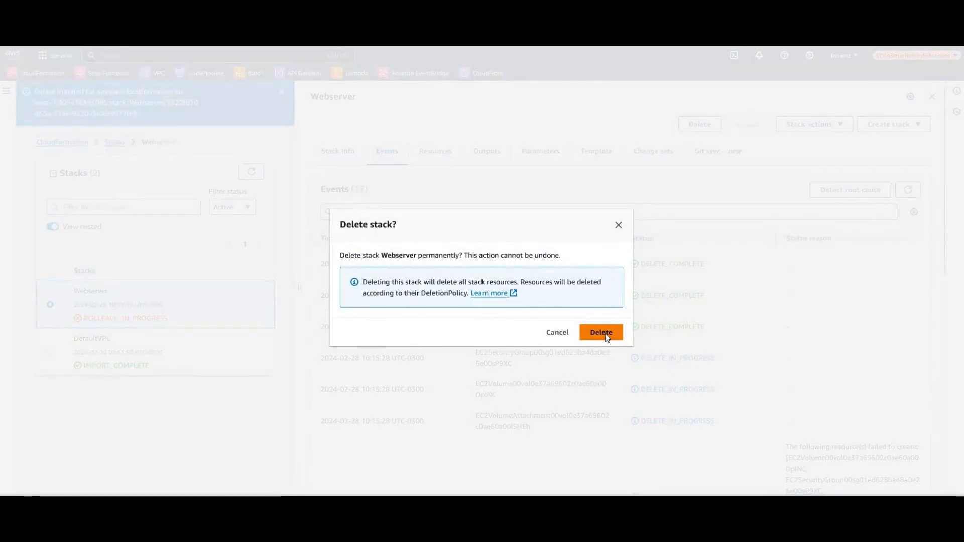
{"action": "left_click", "coordinate": [609, 338]}
- Switch back to webserver.yaml in Visual Studio Code and highlight the network interface's logical ID
{"action": "key", "text": "alt+Tab"}
{"action": "key", "text": "alt+Tab"}
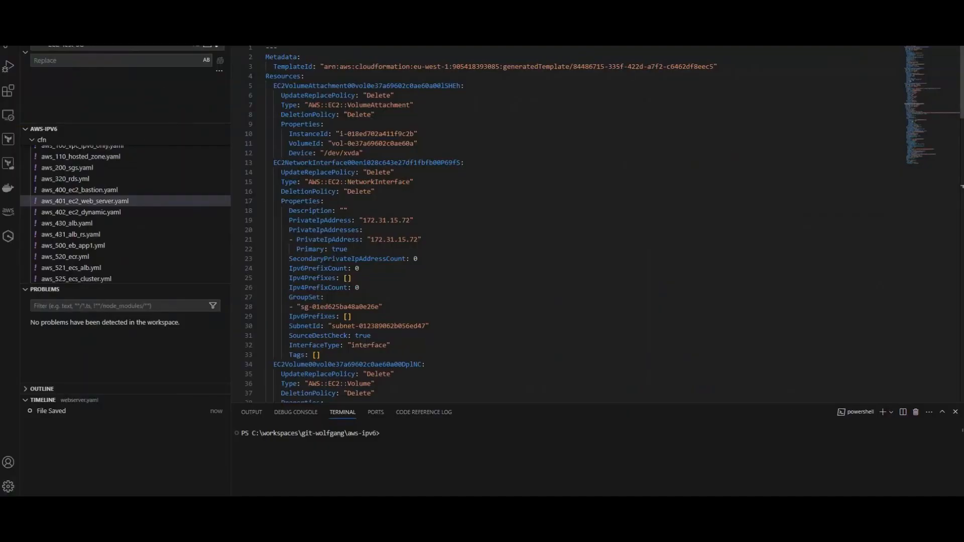
{"action": "double_click", "coordinate": [324, 163]}
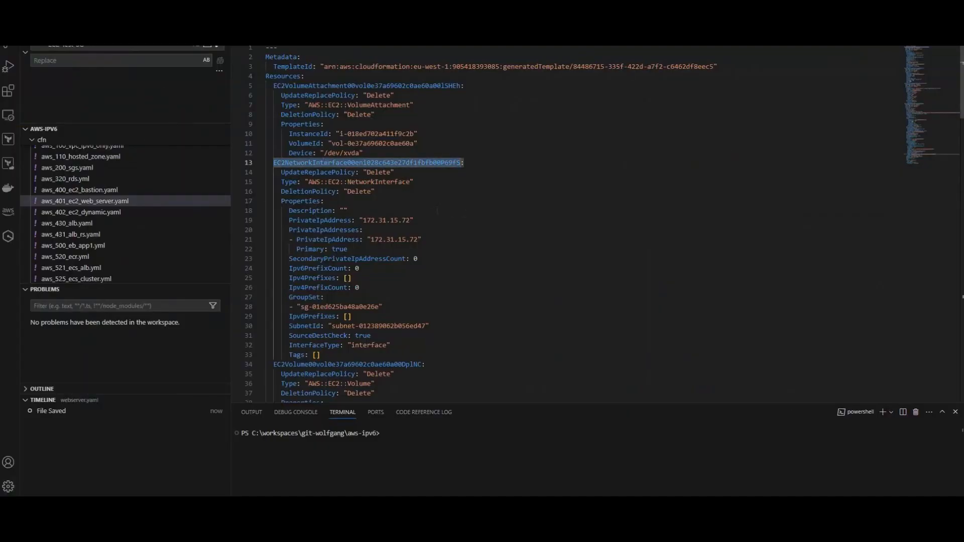
- Comment out the network interface's single PrivateIpAddress property above its PrivateIpAddresses list and save webserver.yaml
{"action": "scroll", "coordinate": [603, 225], "scroll_direction": "down", "scroll_amount": 1}
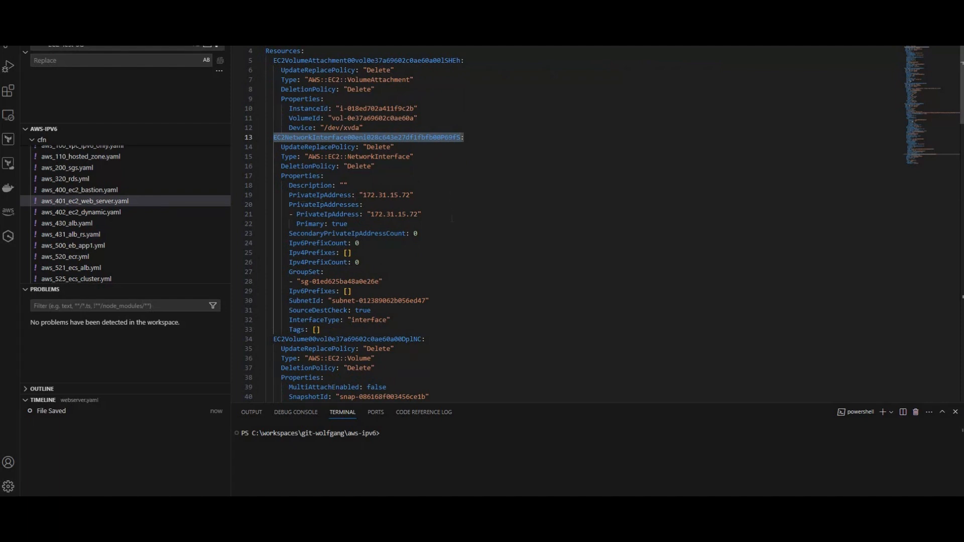
{"action": "double_click", "coordinate": [310, 195]}
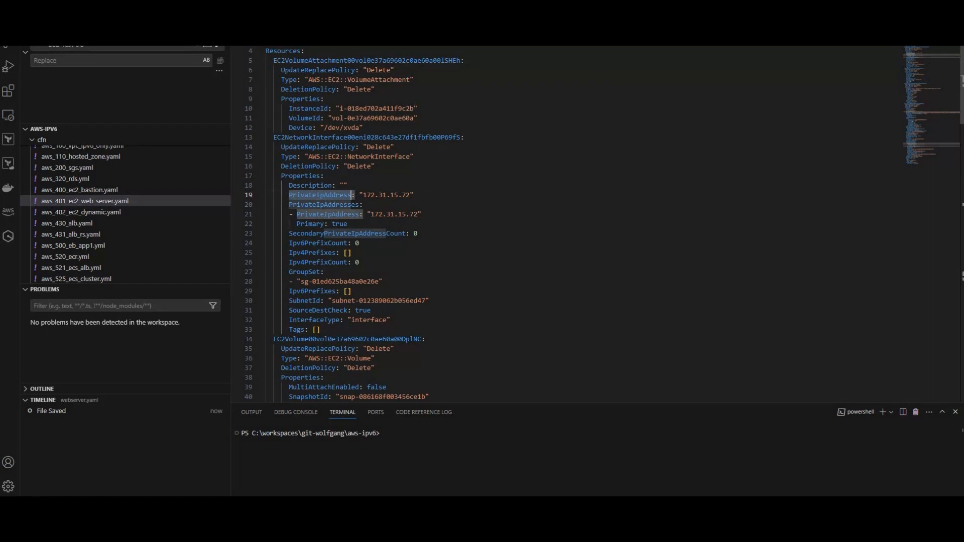
{"action": "double_click", "coordinate": [322, 205]}
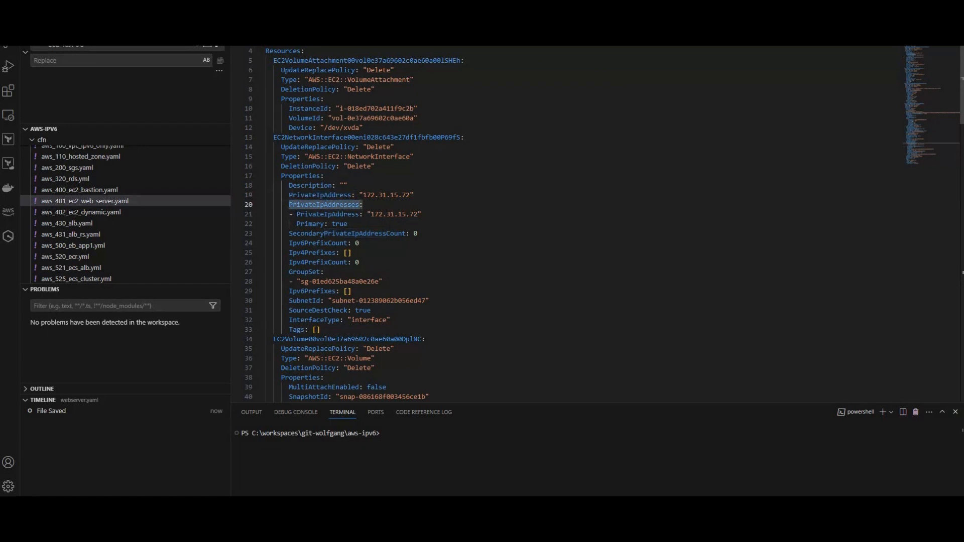
{"action": "key", "text": "Up"}
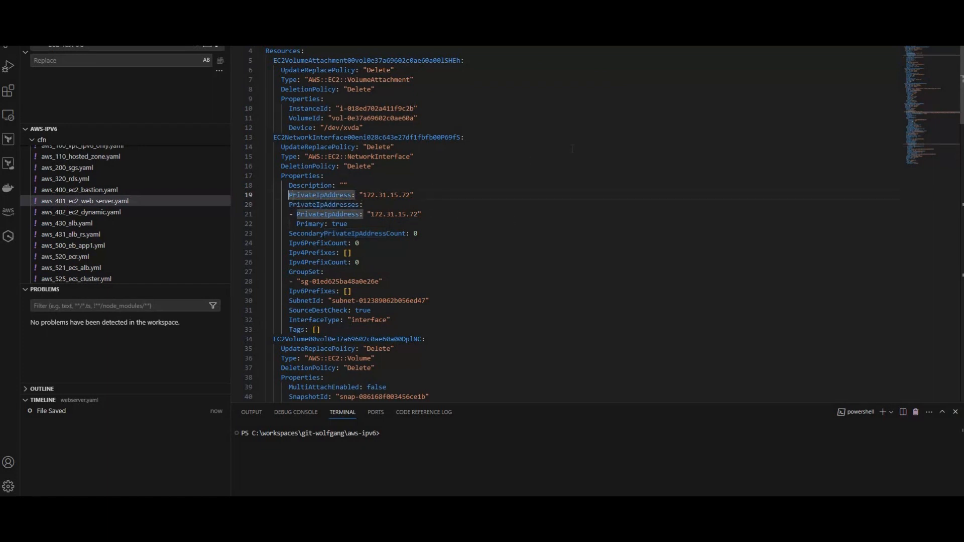
{"action": "type", "text": "#"}
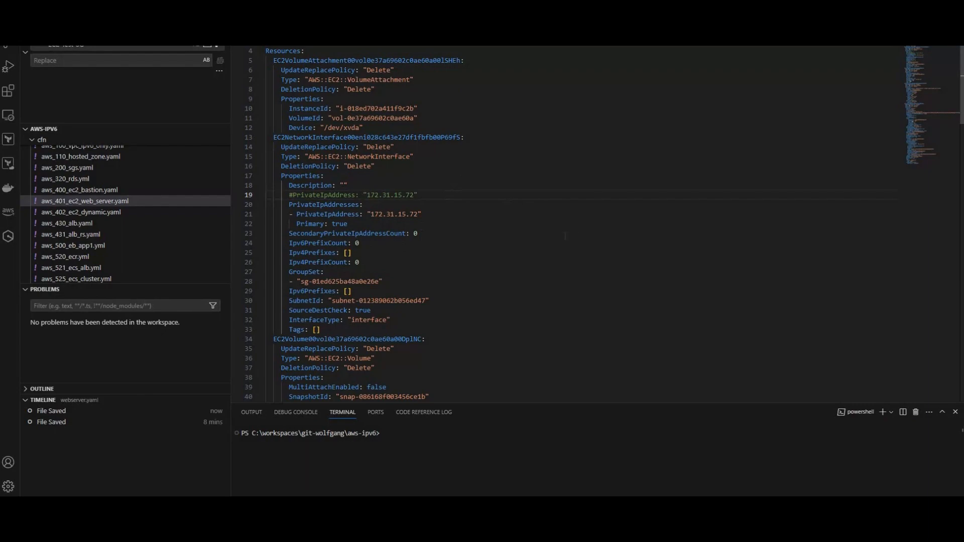
- Switch back to the CloudFormation console, refresh the stack list and dismiss the deletion notices
{"action": "key", "text": "alt+Tab"}
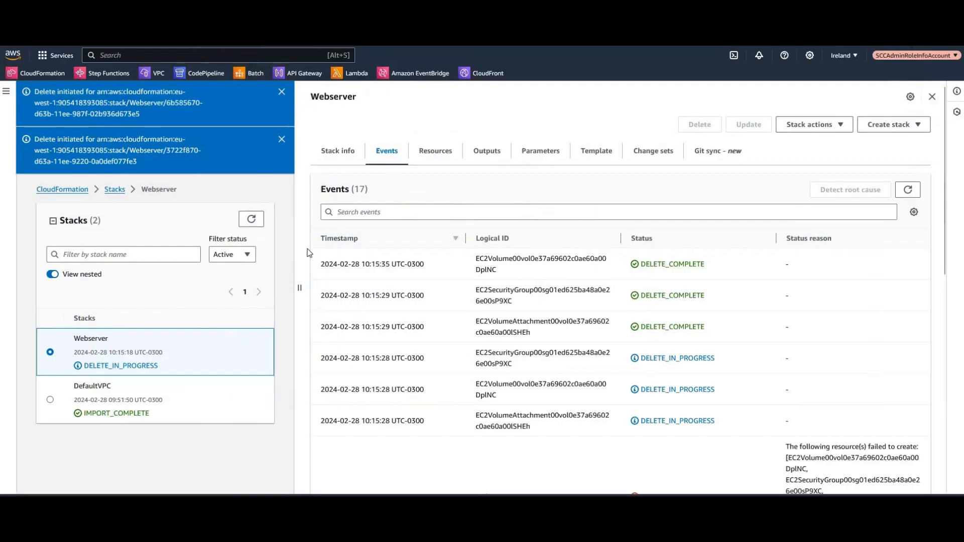
{"action": "left_click", "coordinate": [260, 226]}
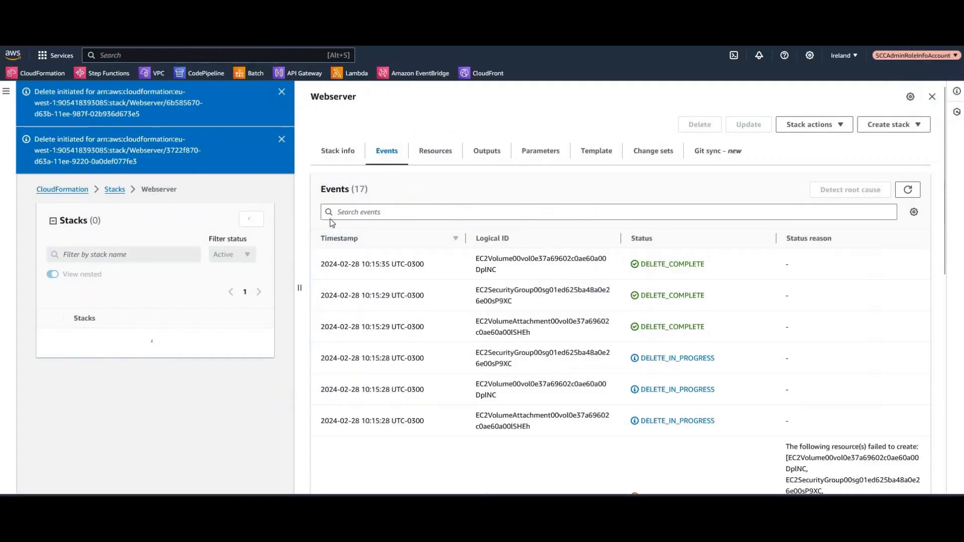
{"action": "left_click", "coordinate": [280, 92]}
{"action": "left_click", "coordinate": [281, 93]}
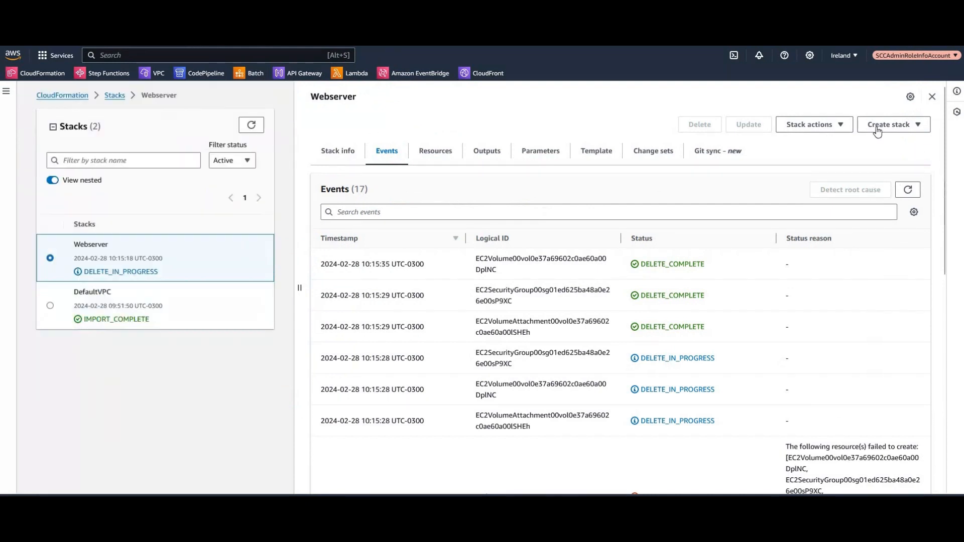
- Start a new stack with new resources and upload webserver.yaml as its template file
{"action": "left_click", "coordinate": [887, 126]}
{"action": "left_click", "coordinate": [874, 133]}
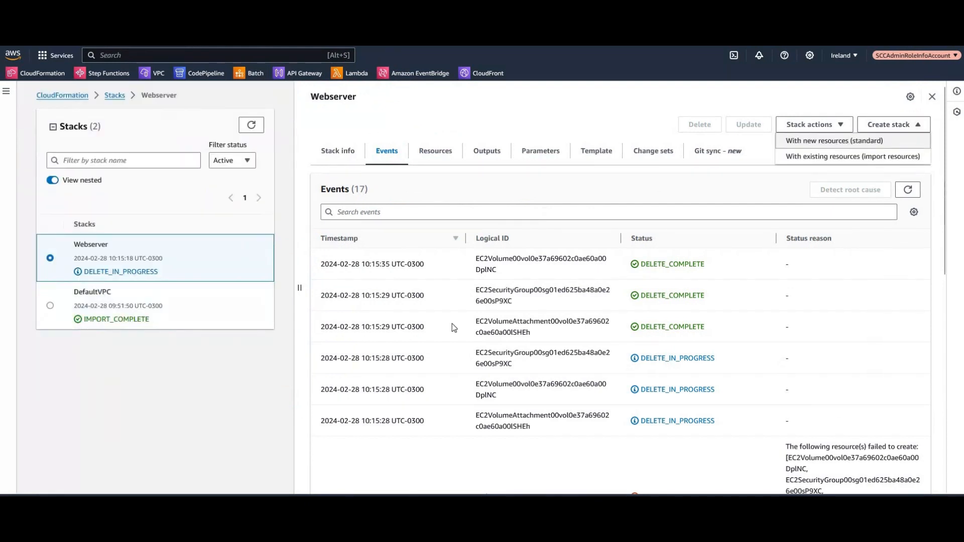
{"action": "left_click", "coordinate": [447, 323]}
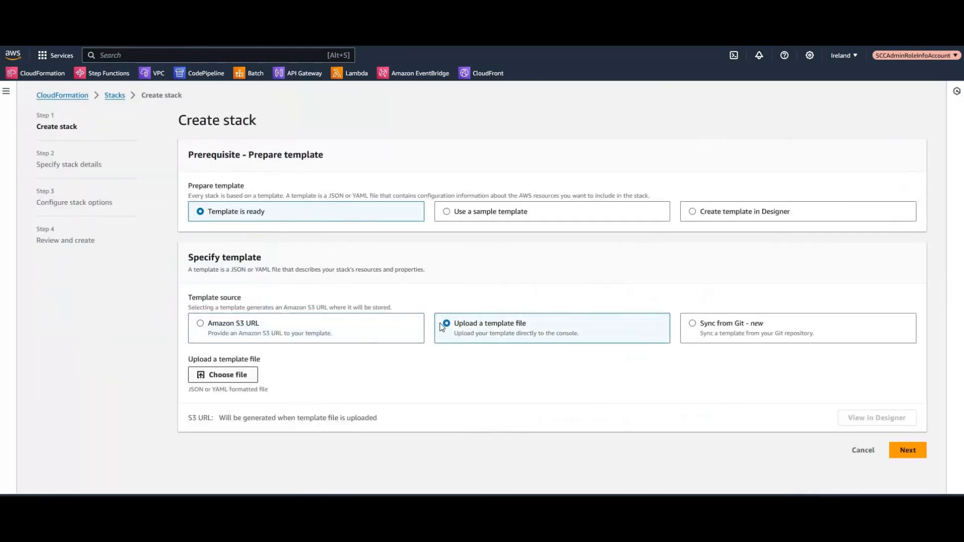
{"action": "left_click", "coordinate": [224, 374]}
{"action": "left_click", "coordinate": [121, 181]}
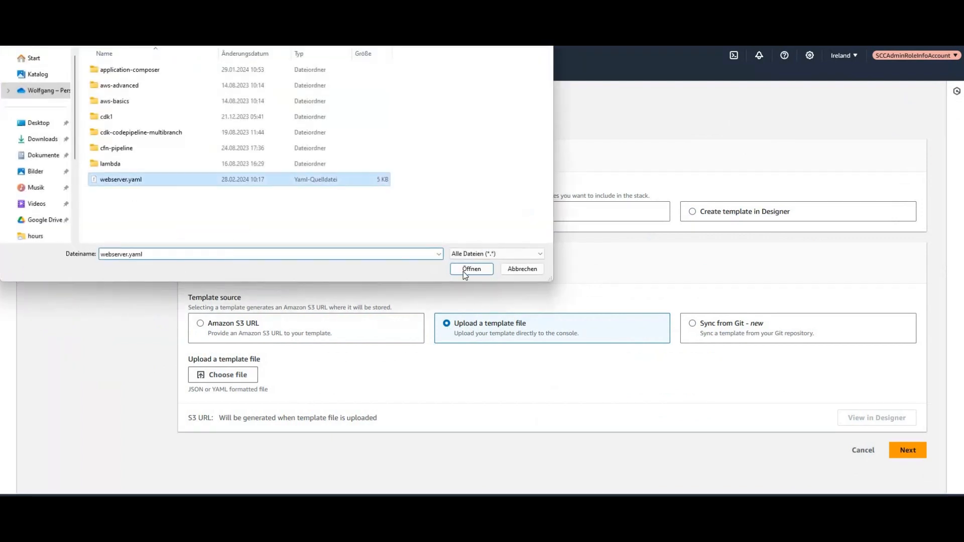
{"action": "left_click", "coordinate": [470, 269]}
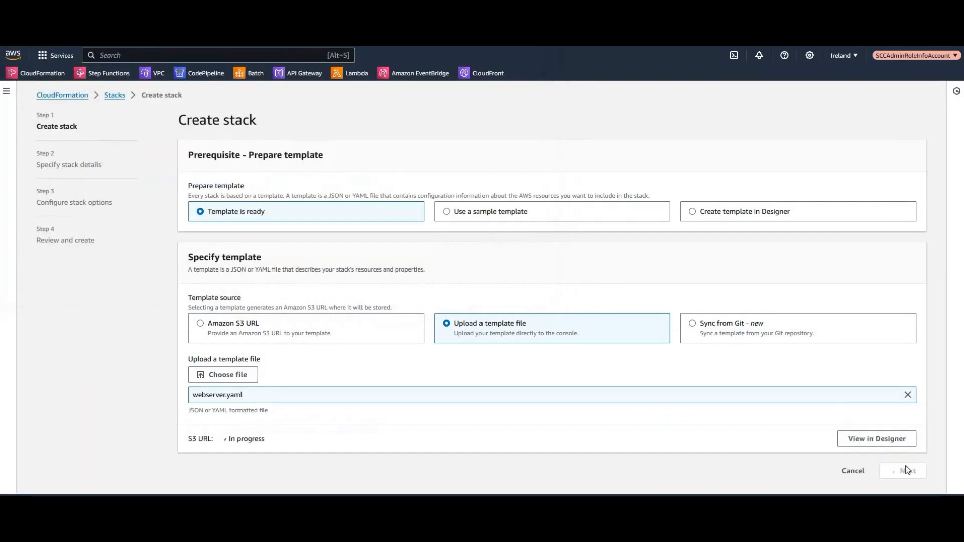
{"action": "left_click", "coordinate": [908, 469]}
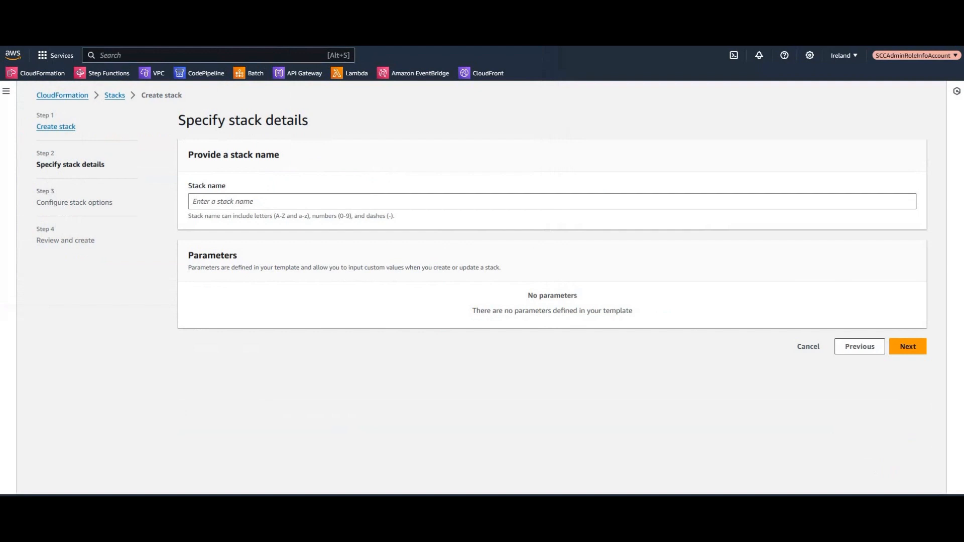
- Name the stack Webserver2, keep the default stack options and submit it for creation
{"action": "left_click", "coordinate": [223, 201]}
{"action": "type", "text": "Webserver"}
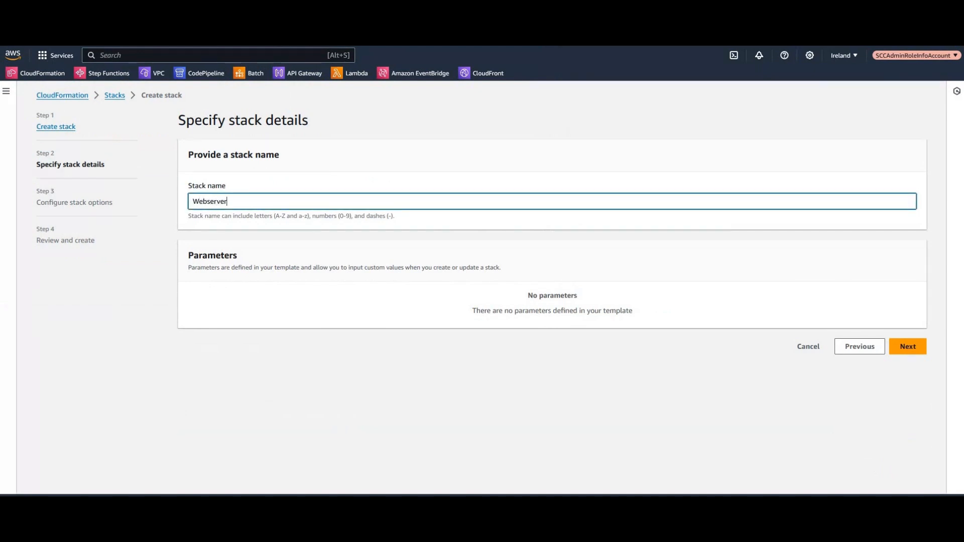
{"action": "type", "text": "2"}
{"action": "left_click", "coordinate": [906, 346]}
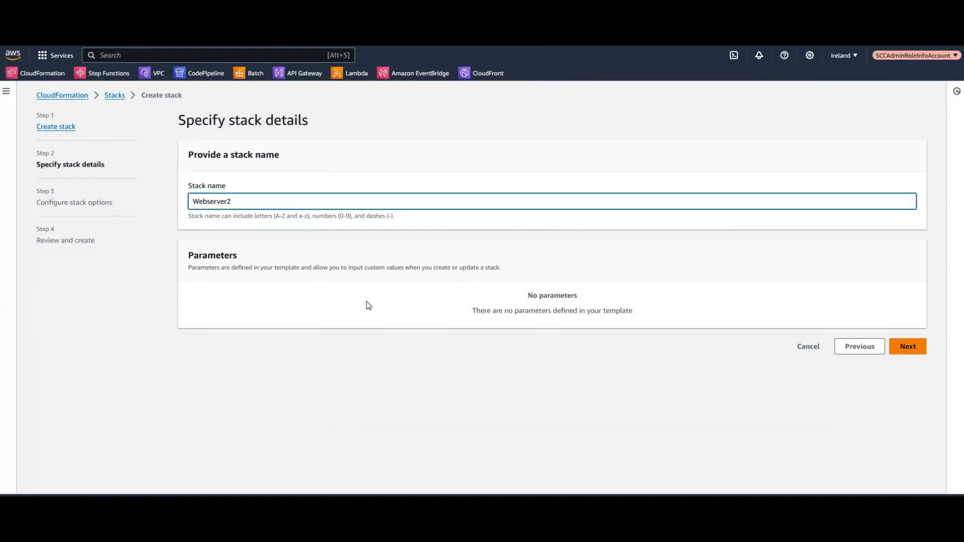
{"action": "scroll", "coordinate": [785, 398], "scroll_direction": "down", "scroll_amount": 7}
{"action": "left_click", "coordinate": [894, 473]}
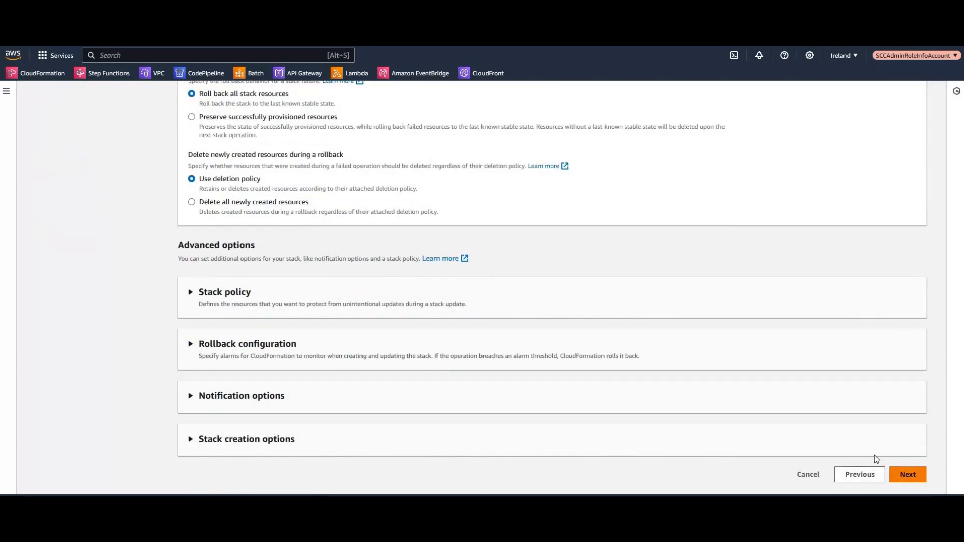
{"action": "scroll", "coordinate": [871, 454], "scroll_direction": "down", "scroll_amount": 10}
{"action": "scroll", "coordinate": [874, 457], "scroll_direction": "down", "scroll_amount": 6}
{"action": "left_click", "coordinate": [900, 475]}
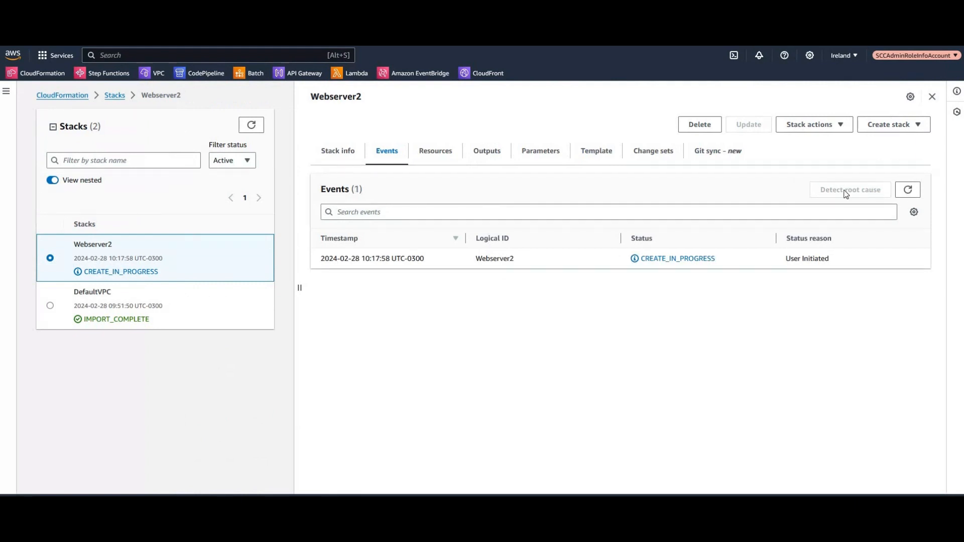
- Refresh the Webserver2 stack's events and look through the status reasons for the failed resources
{"action": "left_click", "coordinate": [908, 189]}
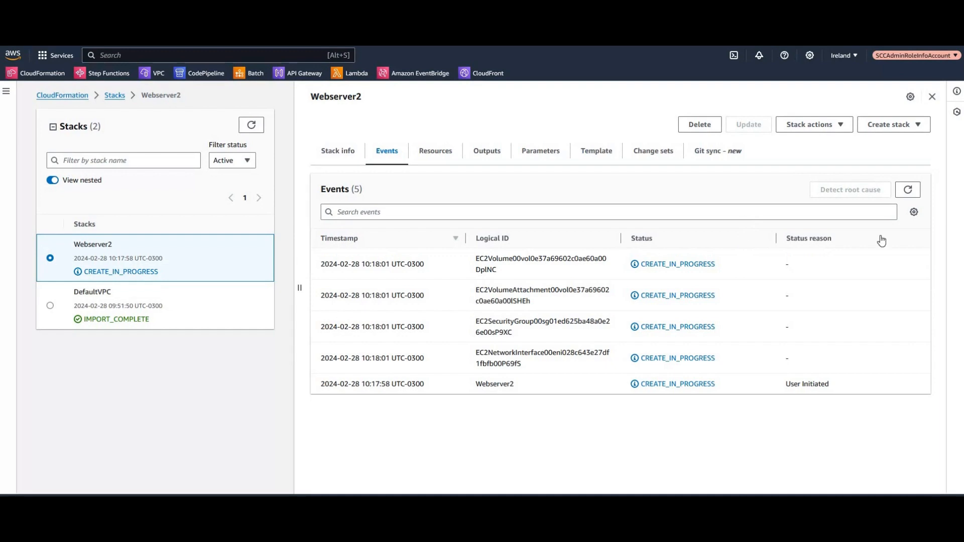
{"action": "left_click", "coordinate": [903, 194]}
{"action": "scroll", "coordinate": [745, 232], "scroll_direction": "down", "scroll_amount": 10}
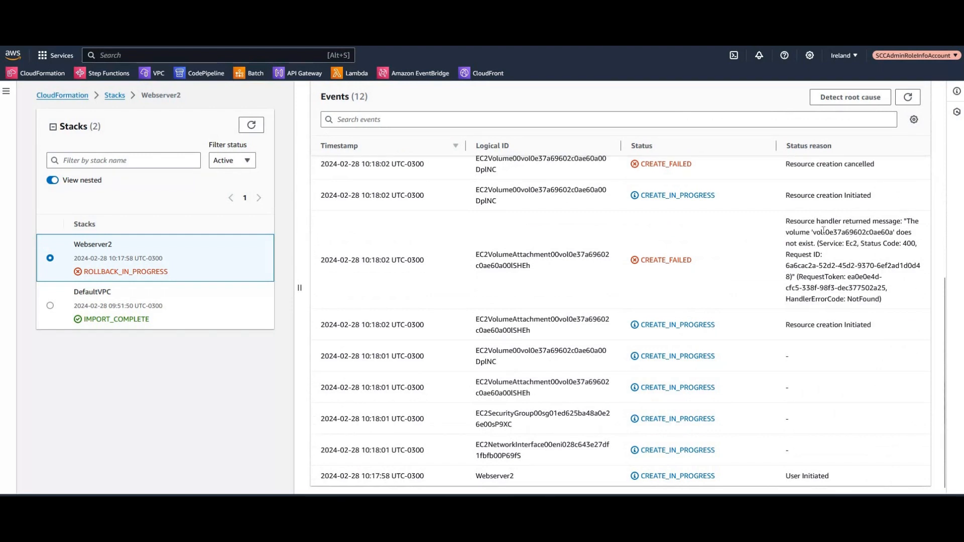
- Copy the volume ID vol-0e37a69602c0ae60a from the volume attachment's failure reason
{"action": "left_click_drag", "start_coordinate": [816, 232], "coordinate": [894, 232]}
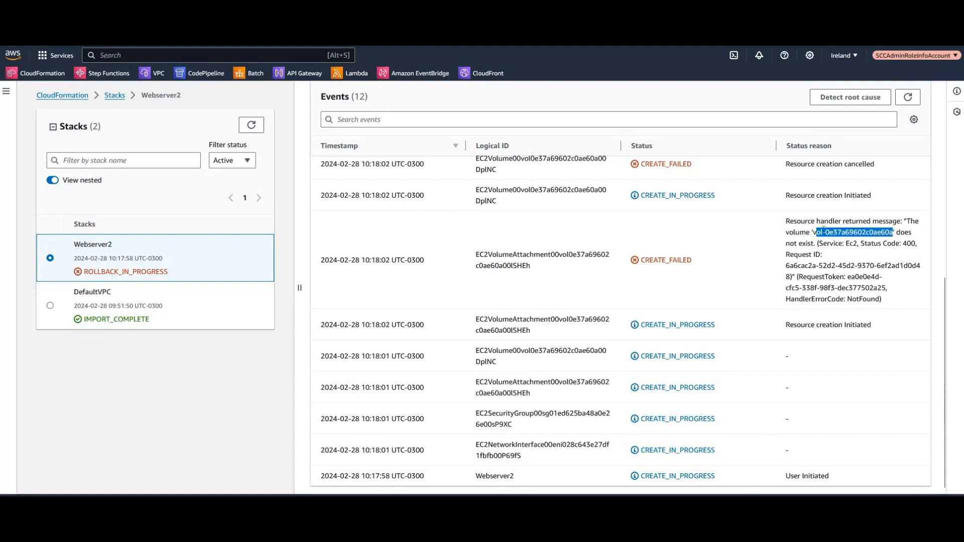
{"action": "left_click_drag", "start_coordinate": [813, 232], "coordinate": [834, 232]}
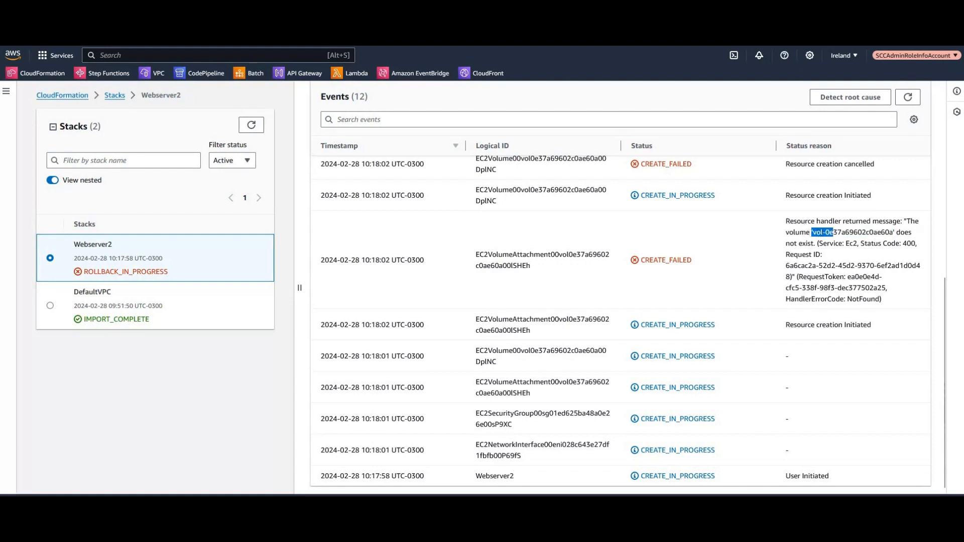
{"action": "left_click", "coordinate": [817, 232]}
{"action": "left_click_drag", "start_coordinate": [813, 233], "coordinate": [894, 233]}
{"action": "key", "text": "ctrl+c"}
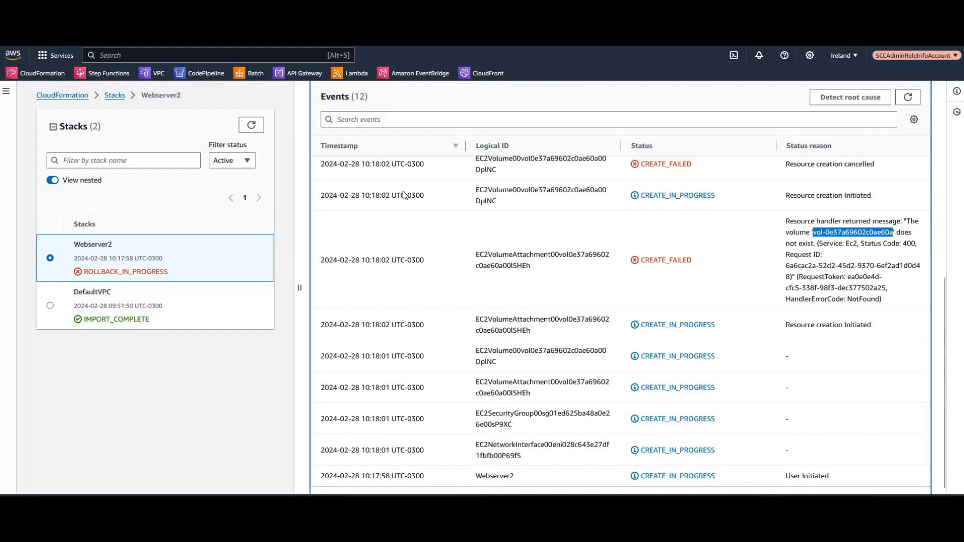
- Switch to webserver.yaml in Visual Studio Code and search for the copied volume ID
{"action": "key", "text": "alt+Tab"}
{"action": "key", "text": "ctrl+f"}
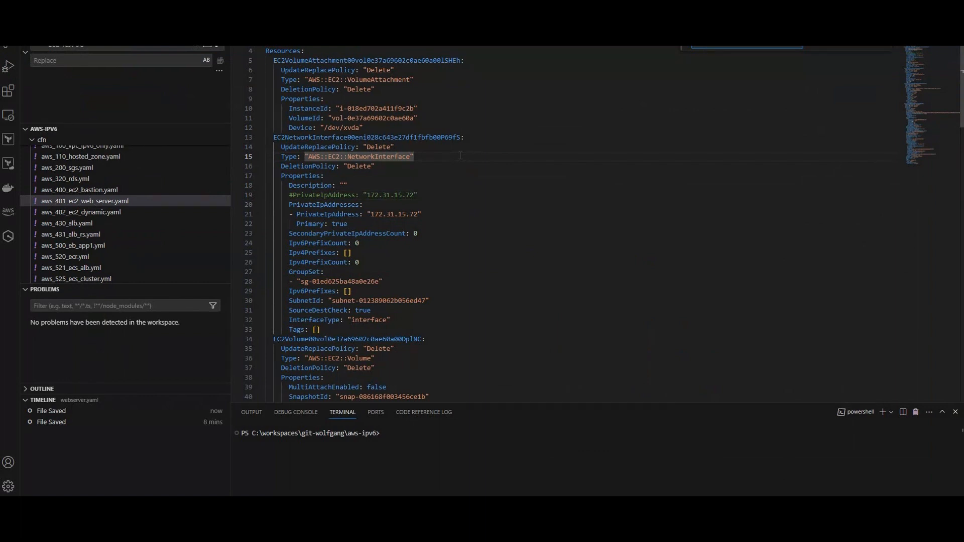
{"action": "key", "text": "ctrl+v"}
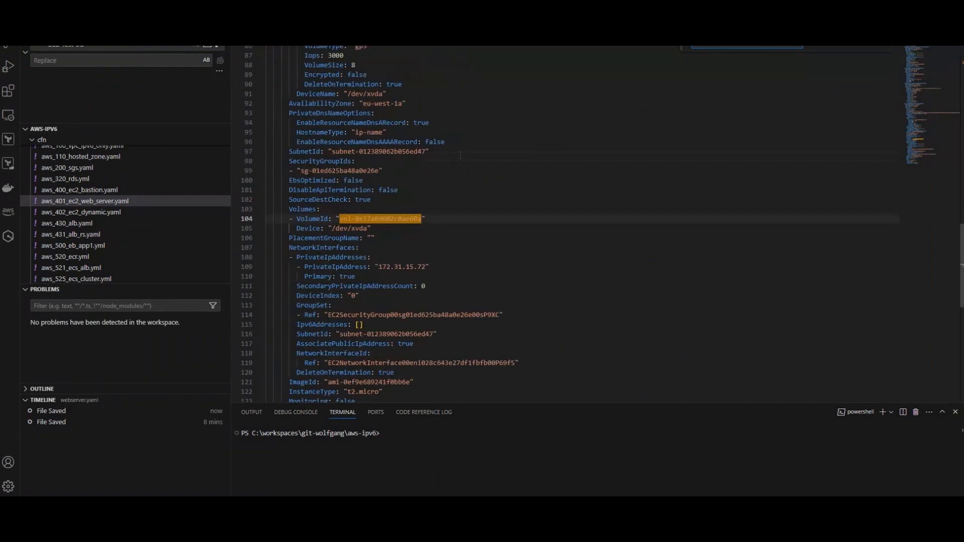
- Examine the hard-coded VolumeId entry under the EC2 instance's Volumes property
{"action": "left_click", "coordinate": [359, 247]}
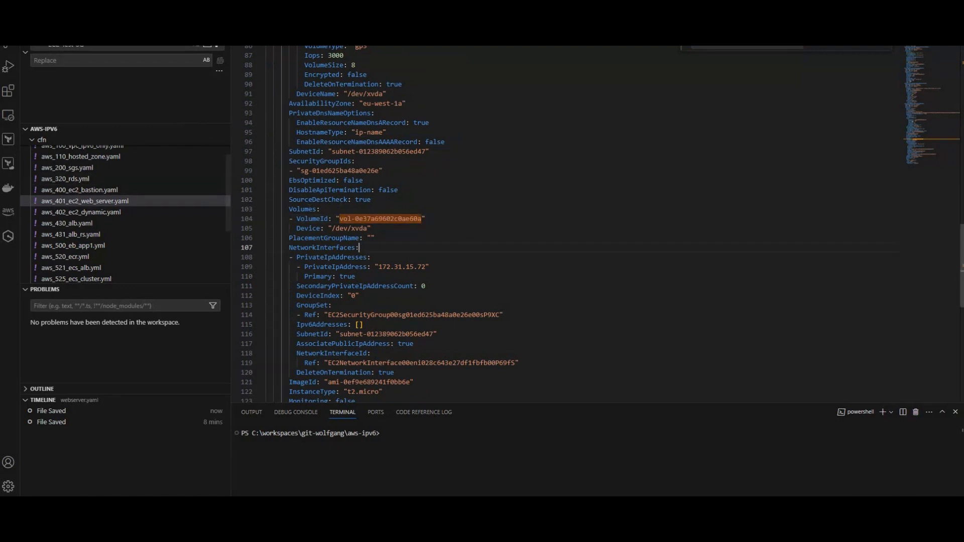
{"action": "key", "text": "shift+Home"}
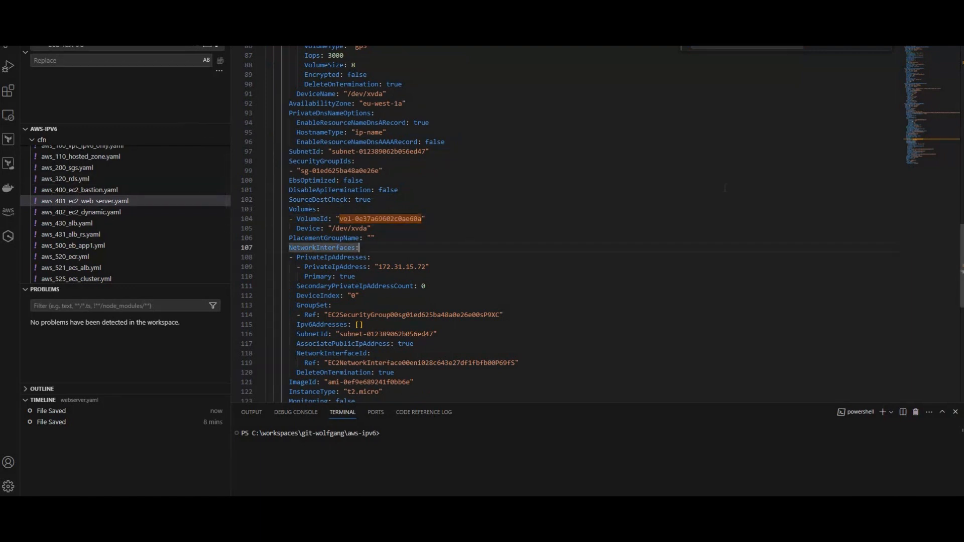
{"action": "key", "text": "Up"}
{"action": "key", "text": "Up"}
{"action": "key", "text": "Up"}
{"action": "key", "text": "Left"}
{"action": "key", "text": "Left"}
{"action": "key", "text": "Left"}
{"action": "key", "text": "Left"}
{"action": "key", "text": "Left"}
{"action": "key", "text": "Left"}
{"action": "key", "text": "Left"}
{"action": "key", "text": "Left"}
{"action": "key", "text": "Left"}
{"action": "key", "text": "Left"}
{"action": "key", "text": "Left"}
{"action": "key", "text": "Left"}
{"action": "key", "text": "Left"}
{"action": "key", "text": "Left"}
{"action": "key", "text": "Left"}
{"action": "key", "text": "Left"}
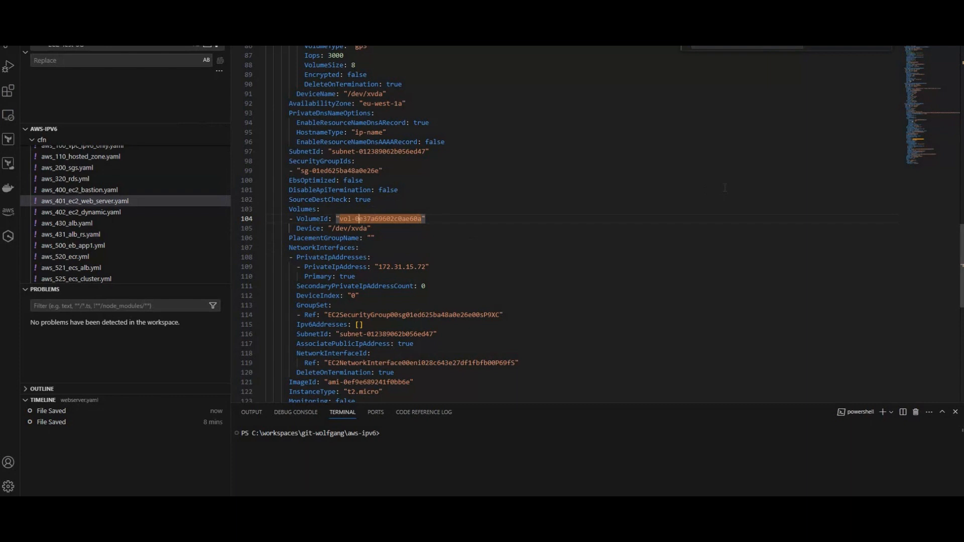
{"action": "key", "text": "Right"}
{"action": "key", "text": "Right"}
{"action": "key", "text": "Right"}
{"action": "key", "text": "Right"}
{"action": "key", "text": "Right"}
{"action": "key", "text": "Right"}
{"action": "key", "text": "Right"}
{"action": "key", "text": "Right"}
{"action": "key", "text": "Right"}
{"action": "key", "text": "Right"}
{"action": "key", "text": "Right"}
{"action": "key", "text": "Right"}
{"action": "key", "text": "Right"}
{"action": "key", "text": "Right"}
{"action": "key", "text": "Right"}
{"action": "key", "text": "Right"}
{"action": "key", "text": "Right"}
{"action": "key", "text": "Right"}
{"action": "key", "text": "Right"}
{"action": "key", "text": "Right"}
{"action": "key", "text": "Right"}
{"action": "key", "text": "Left"}
{"action": "key", "text": "Left"}
{"action": "key", "text": "Left"}
{"action": "key", "text": "Left"}
{"action": "key", "text": "Left"}
{"action": "key", "text": "Left"}
{"action": "key", "text": "Left"}
{"action": "key", "text": "Left"}
{"action": "key", "text": "Left"}
{"action": "key", "text": "Left"}
{"action": "key", "text": "Left"}
{"action": "key", "text": "Left"}
{"action": "key", "text": "Left"}
{"action": "key", "text": "Right"}
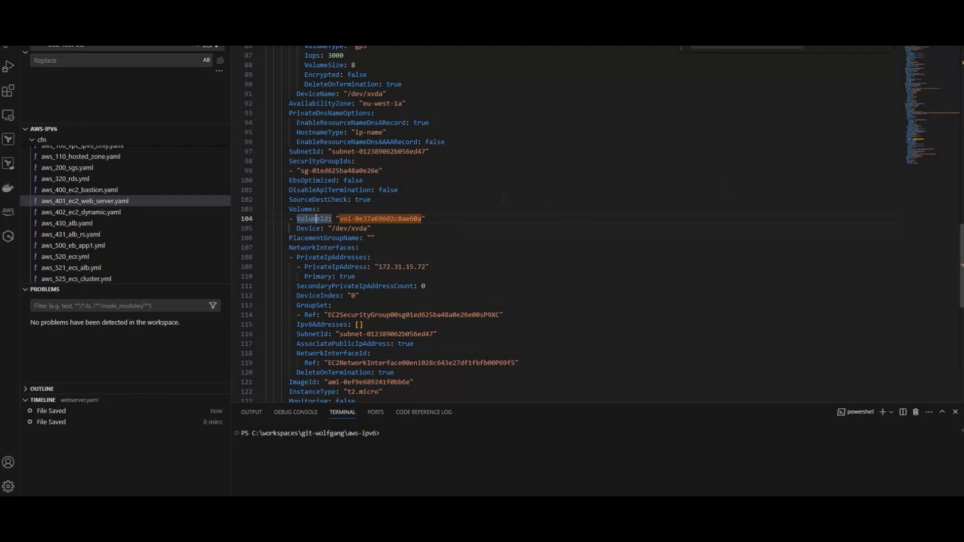
- Comment out the instance's hard-coded VolumeId, add a VolumeId entry with !Ref EC2Volume00vol0e37a69602c0ae60a00DplNC below it, and save the template
{"action": "scroll", "coordinate": [436, 202], "scroll_direction": "up", "scroll_amount": 10}
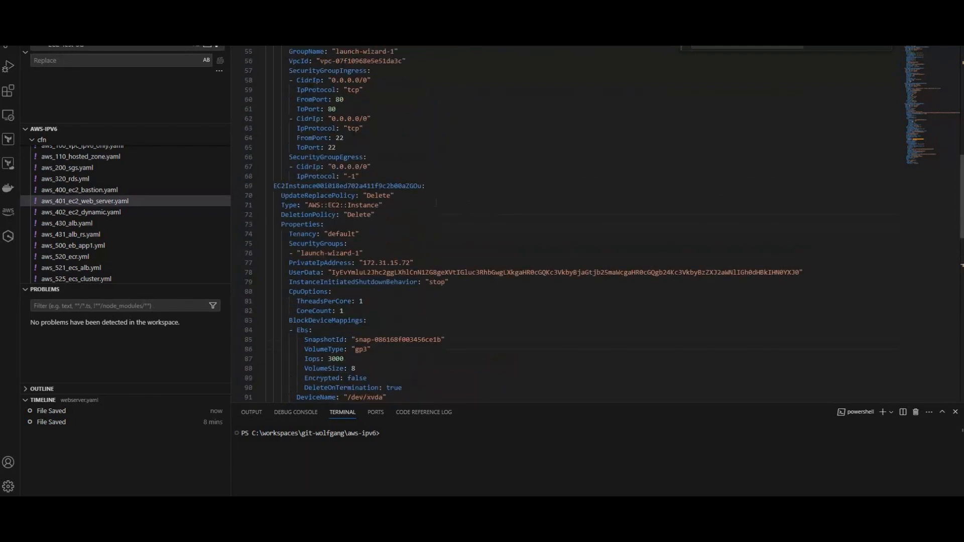
{"action": "scroll", "coordinate": [436, 202], "scroll_direction": "up", "scroll_amount": 7}
{"action": "scroll", "coordinate": [435, 202], "scroll_direction": "up", "scroll_amount": 4}
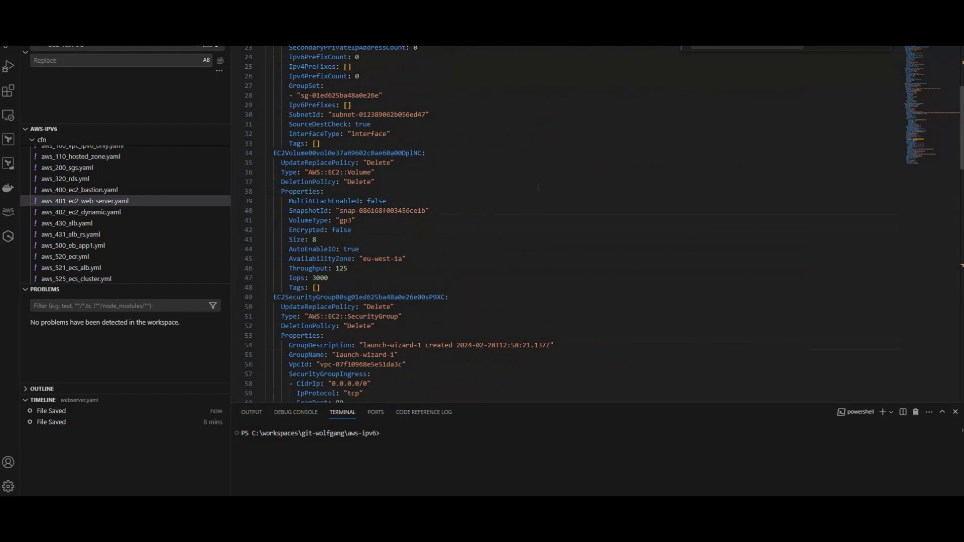
{"action": "double_click", "coordinate": [327, 153]}
{"action": "scroll", "coordinate": [533, 189], "scroll_direction": "down", "scroll_amount": 19}
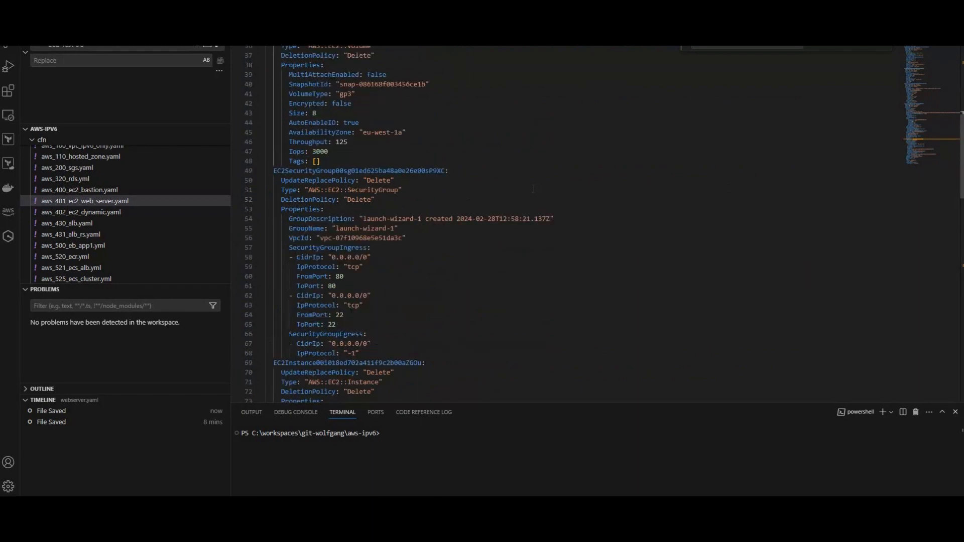
{"action": "scroll", "coordinate": [443, 219], "scroll_direction": "down", "scroll_amount": 3}
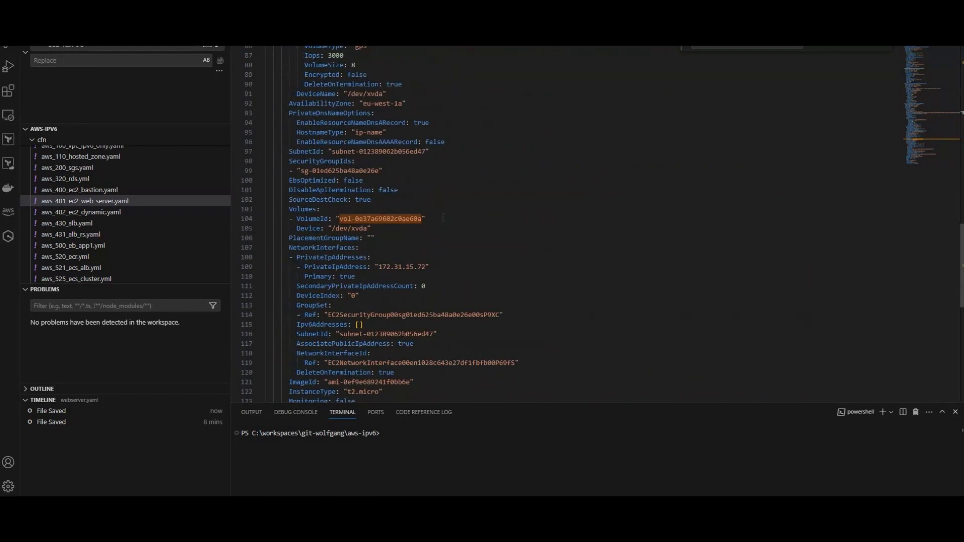
{"action": "left_click", "coordinate": [628, 199]}
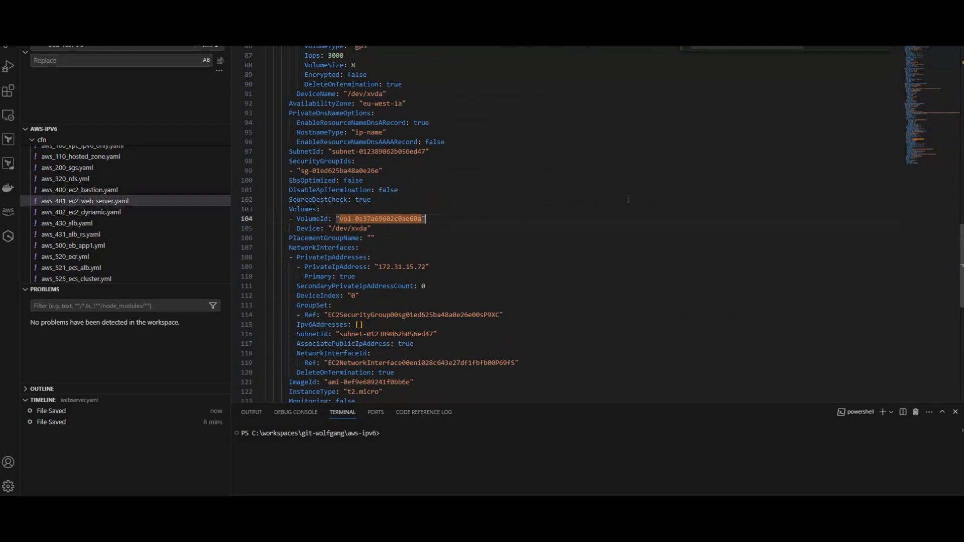
{"action": "key", "text": "Return"}
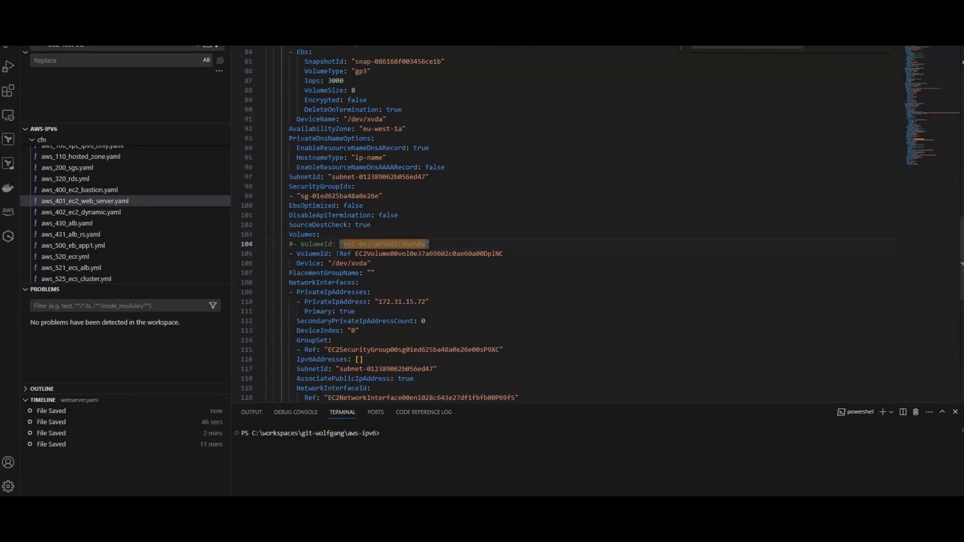
{"action": "left_click_drag", "start_coordinate": [504, 254], "coordinate": [208, 246]}
{"action": "left_click", "coordinate": [467, 226]}
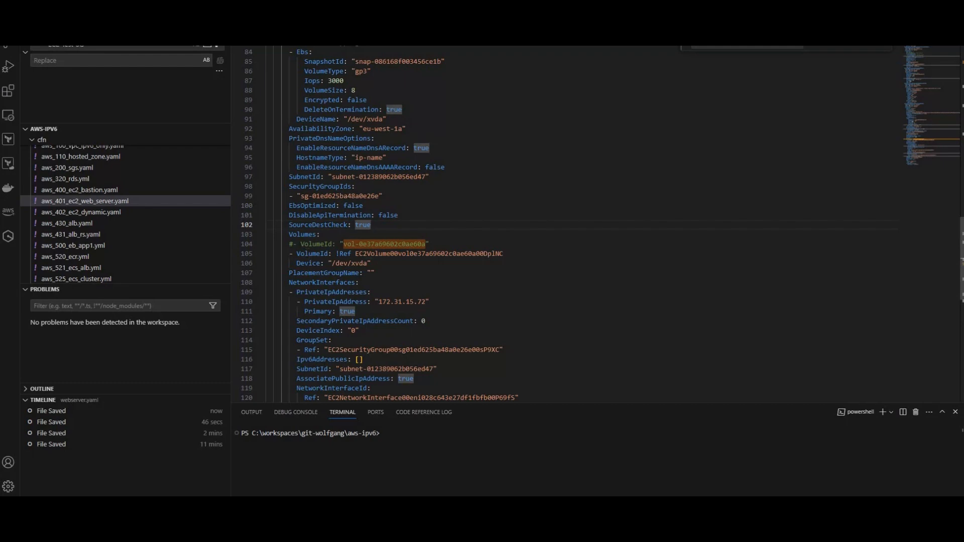
- Trace the instance's !Ref EC2Volume00vol0e37a69602c0ae60a00DplNC to the volume resource and review the neighbouring security group and instance definitions
{"action": "double_click", "coordinate": [480, 254]}
{"action": "scroll", "coordinate": [568, 191], "scroll_direction": "up", "scroll_amount": 20}
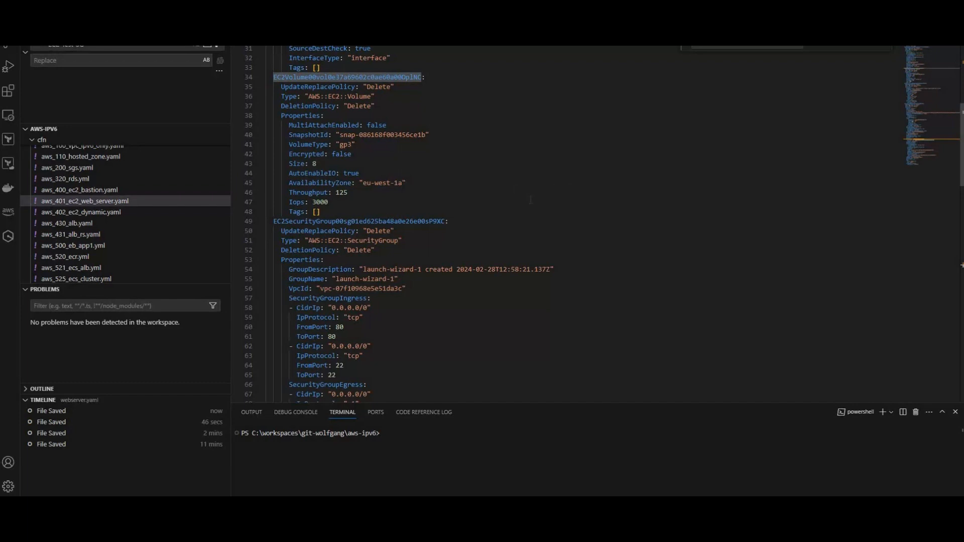
{"action": "scroll", "coordinate": [531, 201], "scroll_direction": "down", "scroll_amount": 3}
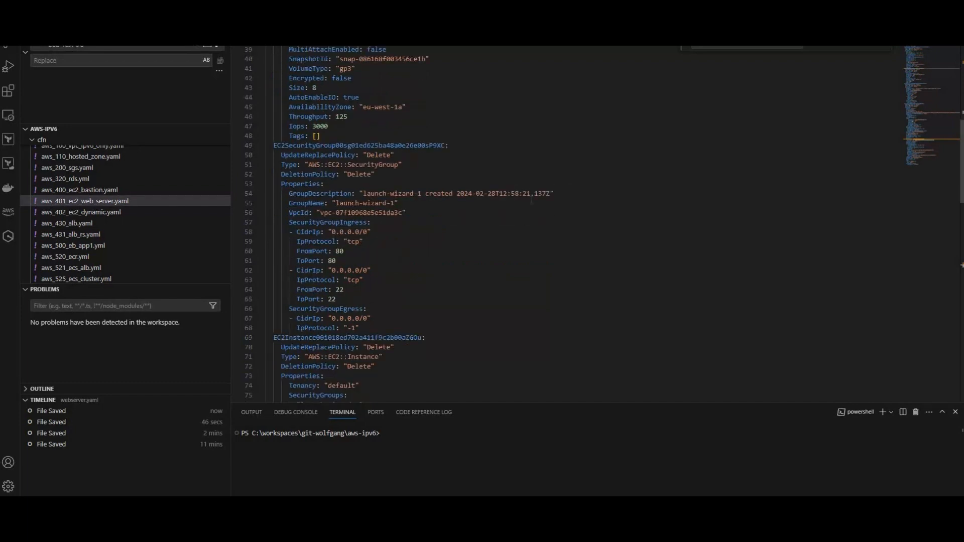
{"action": "scroll", "coordinate": [531, 201], "scroll_direction": "down", "scroll_amount": 4}
{"action": "scroll", "coordinate": [531, 201], "scroll_direction": "up", "scroll_amount": 8}
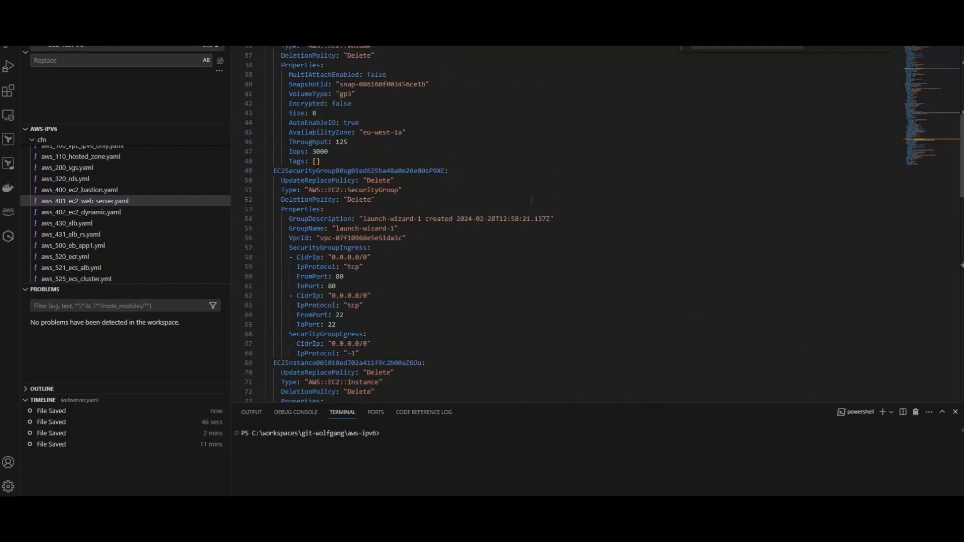
{"action": "scroll", "coordinate": [461, 227], "scroll_direction": "down", "scroll_amount": 10}
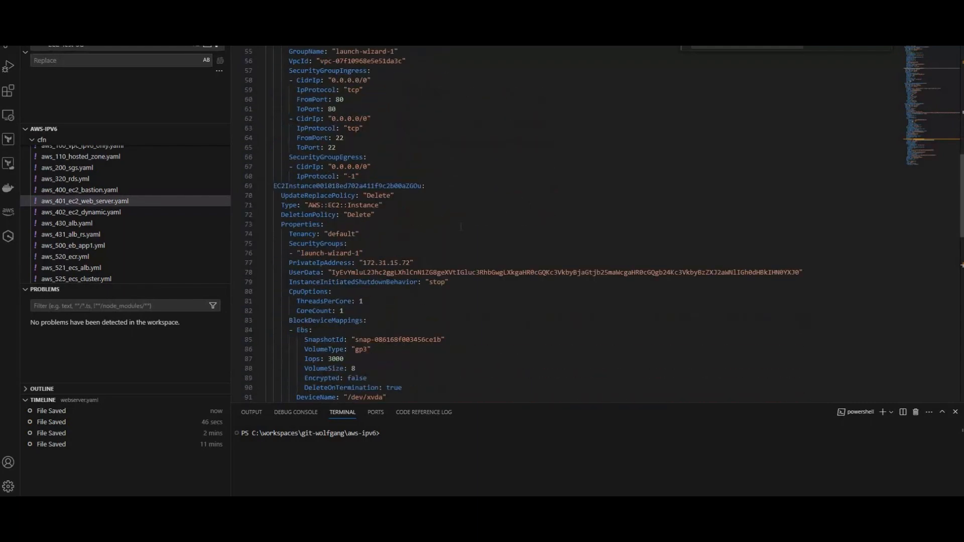
{"action": "scroll", "coordinate": [461, 227], "scroll_direction": "down", "scroll_amount": 3}
{"action": "scroll", "coordinate": [461, 226], "scroll_direction": "up", "scroll_amount": 13}
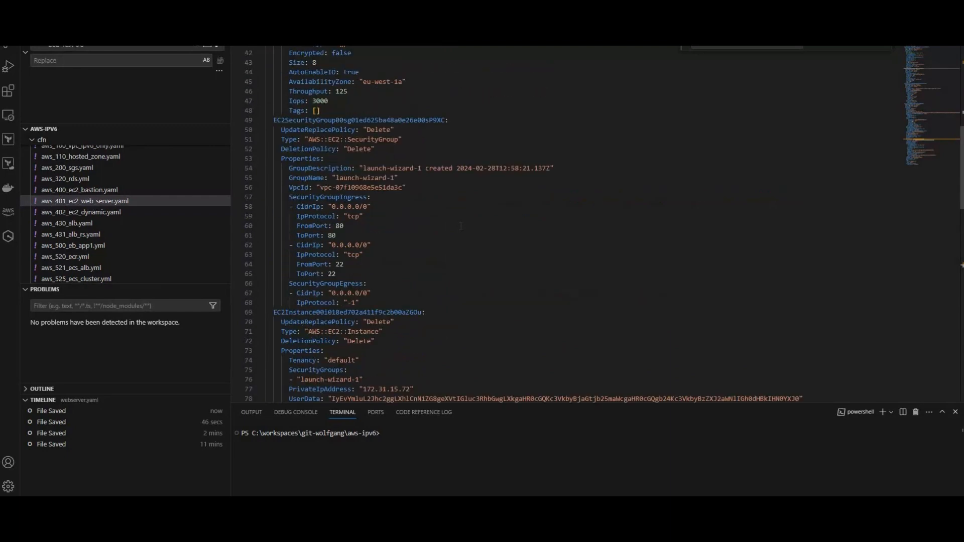
{"action": "scroll", "coordinate": [436, 210], "scroll_direction": "up", "scroll_amount": 3}
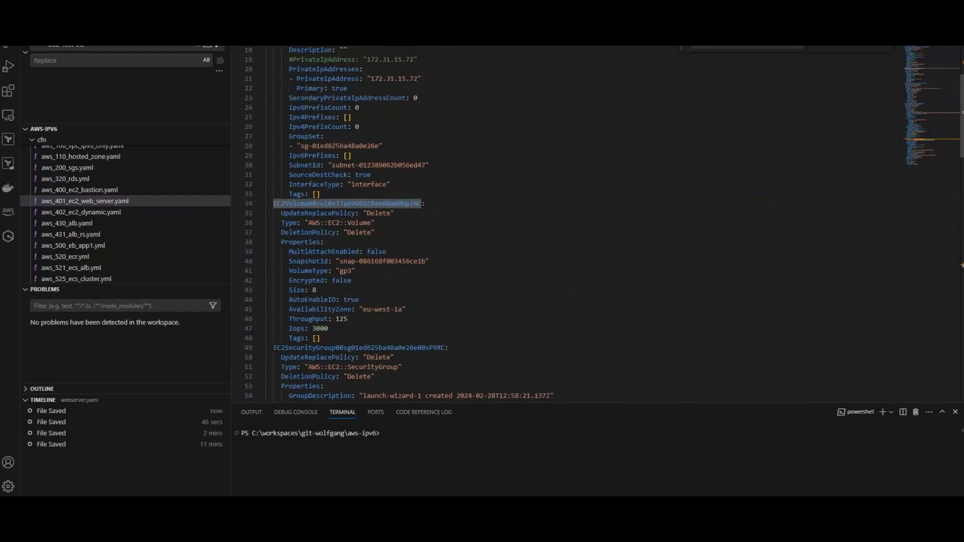
- Compare the hard-coded security group ID in the network interface's GroupSet with the template's EC2SecurityGroup resource name
{"action": "double_click", "coordinate": [353, 147]}
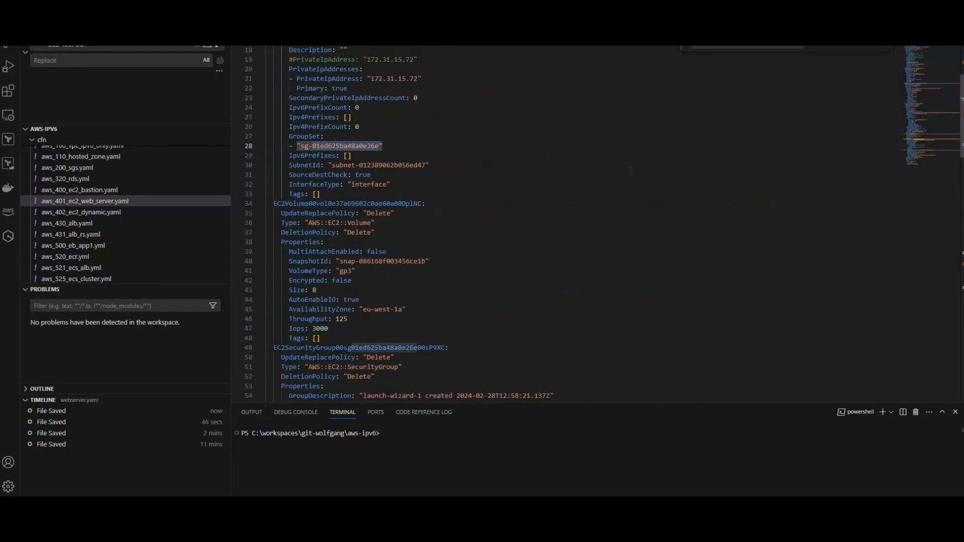
{"action": "scroll", "coordinate": [353, 146], "scroll_direction": "up", "scroll_amount": 3}
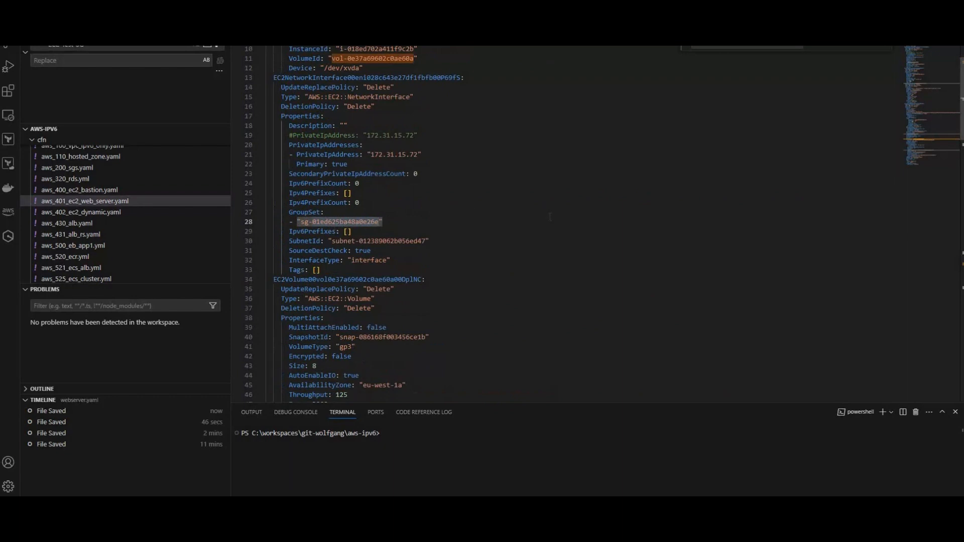
{"action": "scroll", "coordinate": [532, 217], "scroll_direction": "up", "scroll_amount": 3}
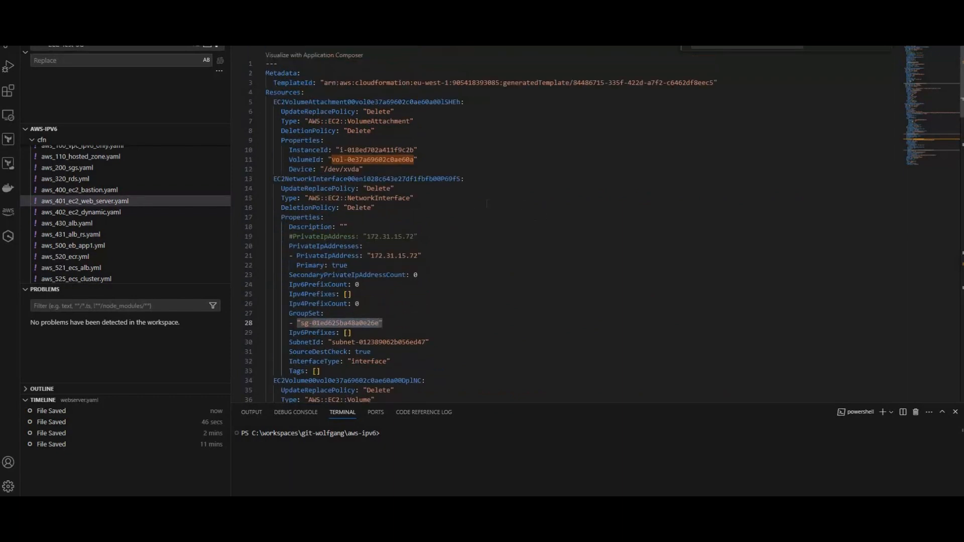
{"action": "scroll", "coordinate": [533, 217], "scroll_direction": "down", "scroll_amount": 3}
{"action": "scroll", "coordinate": [349, 270], "scroll_direction": "down", "scroll_amount": 5}
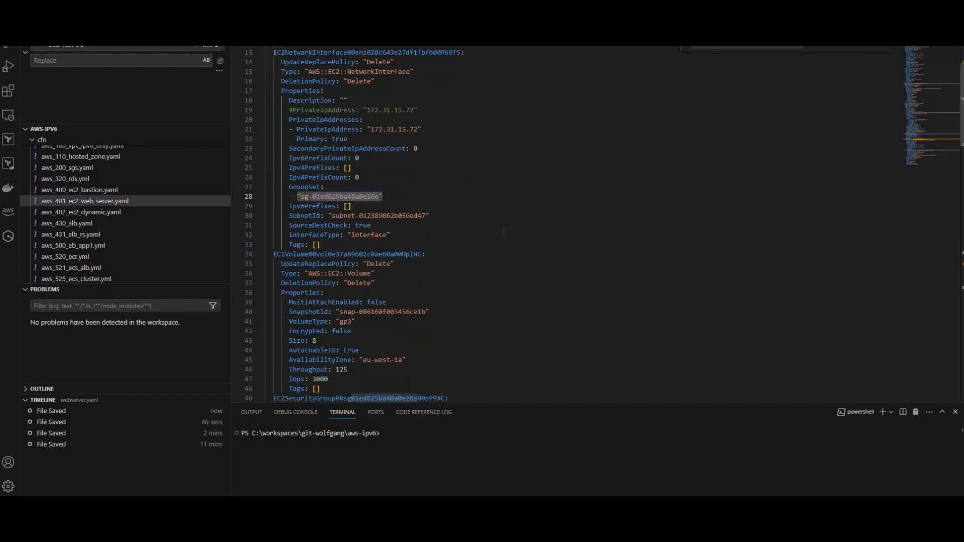
{"action": "double_click", "coordinate": [349, 272]}
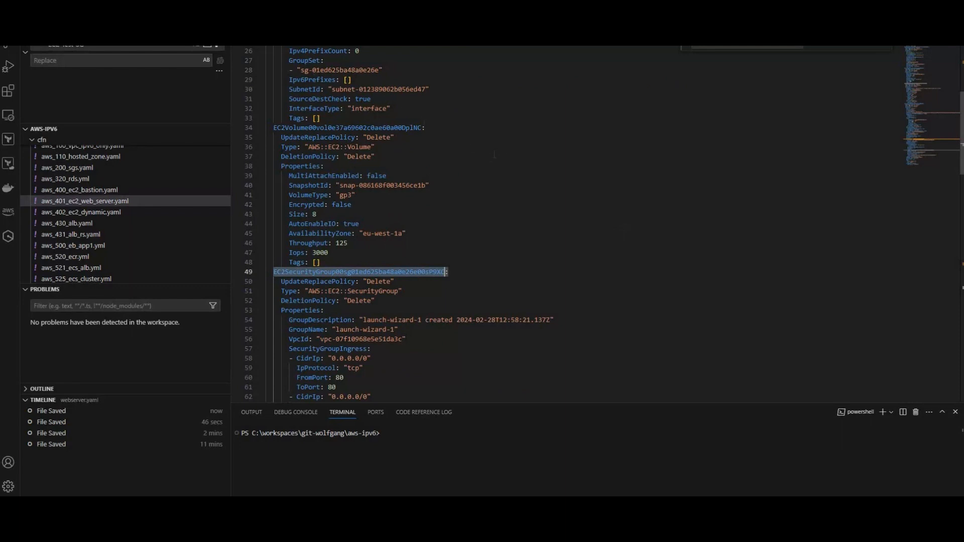
{"action": "scroll", "coordinate": [524, 156], "scroll_direction": "up", "scroll_amount": 3}
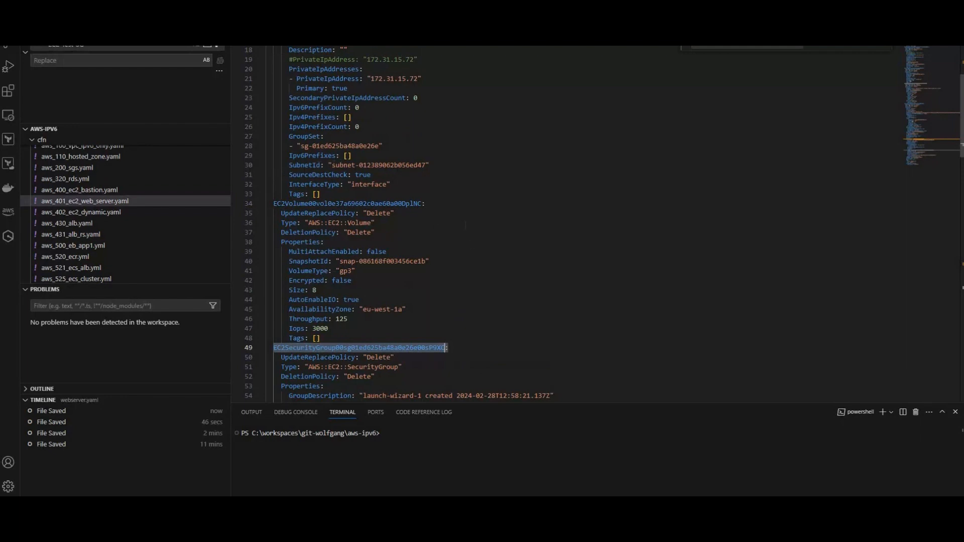
{"action": "scroll", "coordinate": [466, 225], "scroll_direction": "up", "scroll_amount": 2}
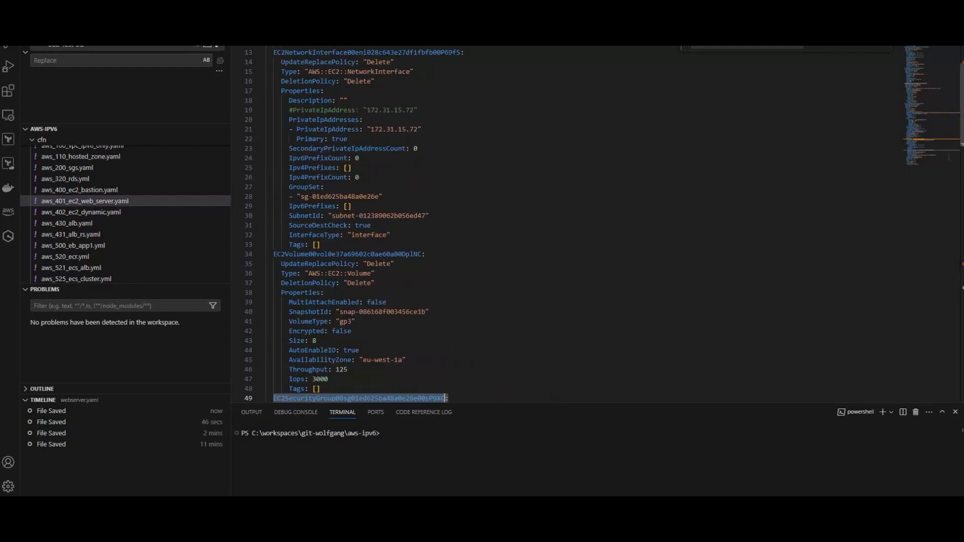
- Check where the network interface's hard-coded SubnetId is also used in the EC2 instance's properties
{"action": "mouse_move", "coordinate": [429, 215]}
{"action": "left_mouse_down"}
{"action": "mouse_move", "coordinate": [332, 216]}
{"action": "mouse_move", "coordinate": [427, 215]}
{"action": "left_mouse_up"}
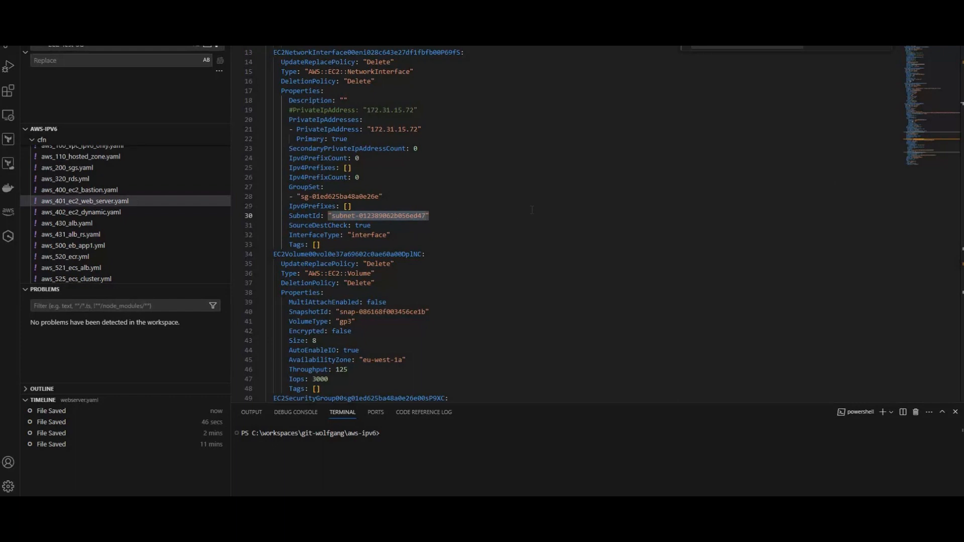
{"action": "key", "text": "shift+Left"}
{"action": "scroll", "coordinate": [558, 192], "scroll_direction": "down", "scroll_amount": 10}
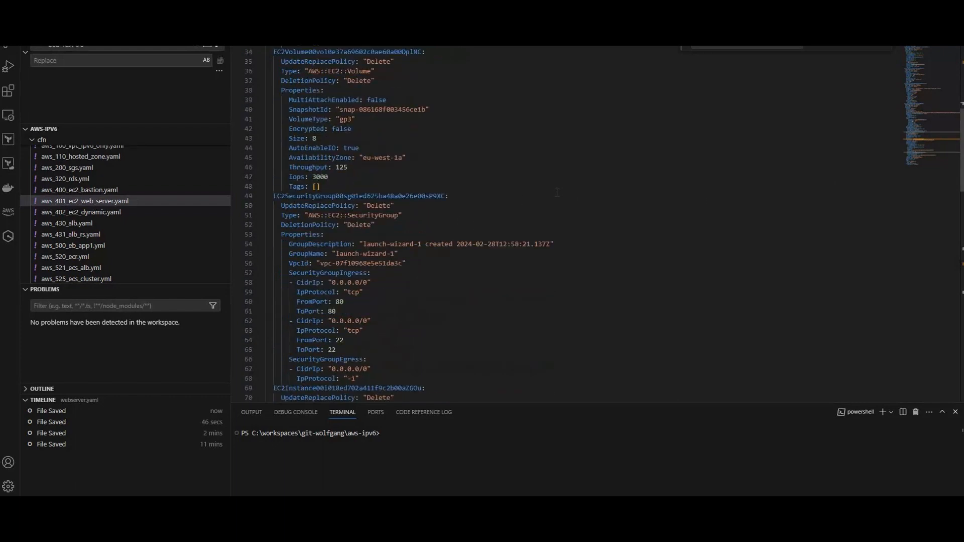
{"action": "scroll", "coordinate": [399, 201], "scroll_direction": "down", "scroll_amount": 4}
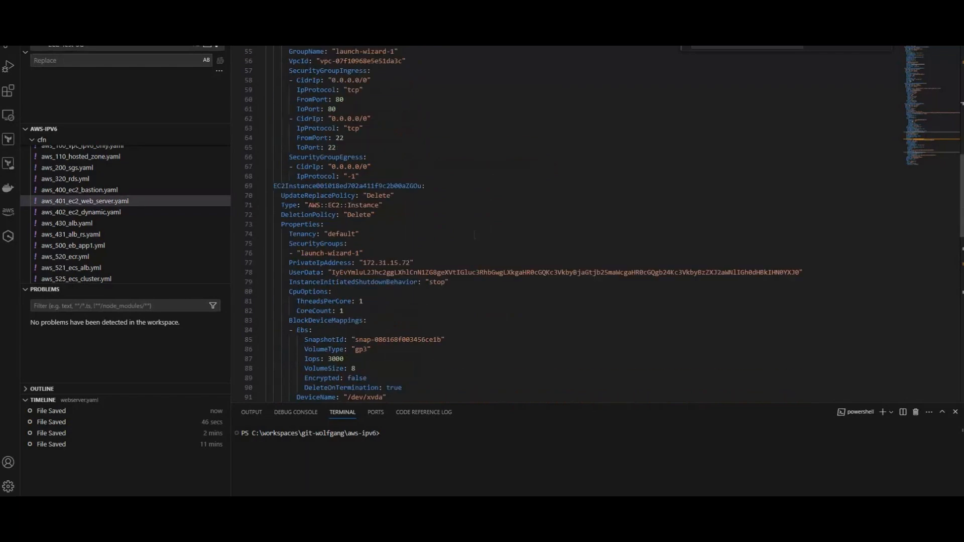
{"action": "scroll", "coordinate": [475, 234], "scroll_direction": "down", "scroll_amount": 10}
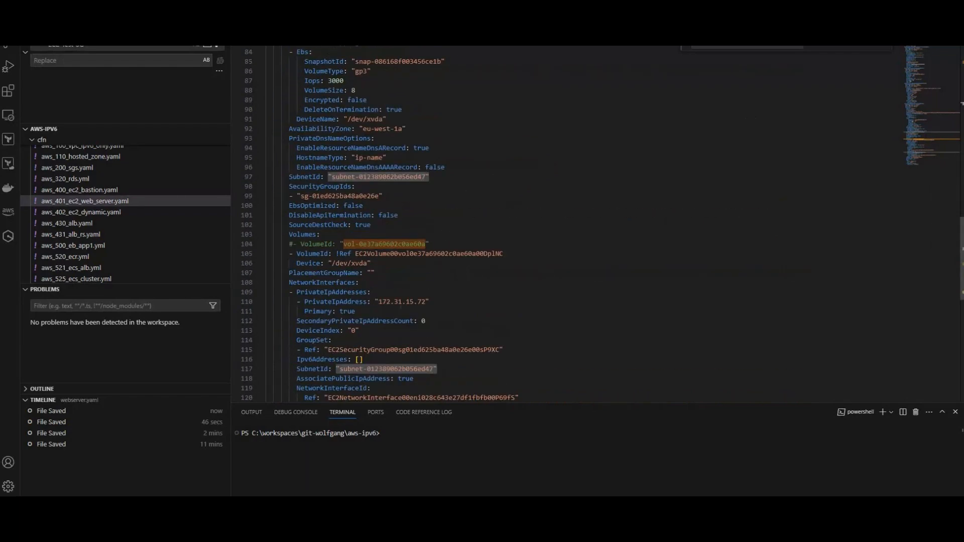
{"action": "scroll", "coordinate": [598, 224], "scroll_direction": "down", "scroll_amount": 4}
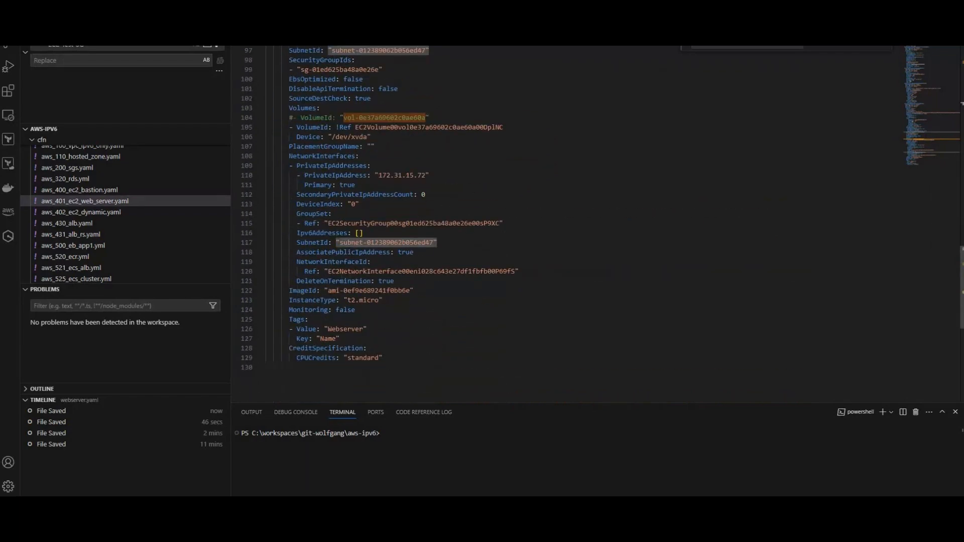
- Examine the Ref entries for NetworkInterfaceId and GroupSet under the EC2 instance's NetworkInterfaces, and trace the security group reference to its resource
{"action": "left_click_drag", "start_coordinate": [297, 262], "coordinate": [371, 261]}
{"action": "left_click", "coordinate": [316, 271]}
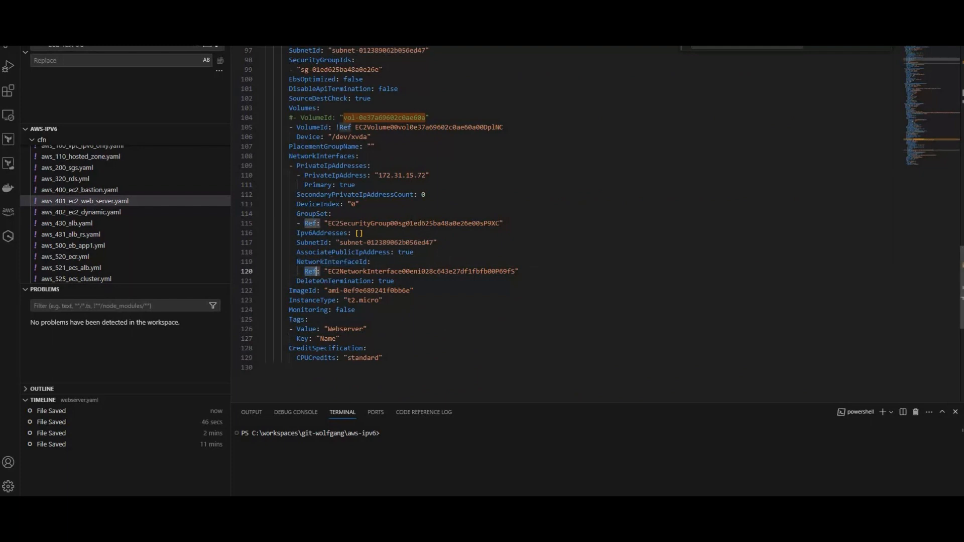
{"action": "left_click_drag", "start_coordinate": [324, 223], "coordinate": [503, 223]}
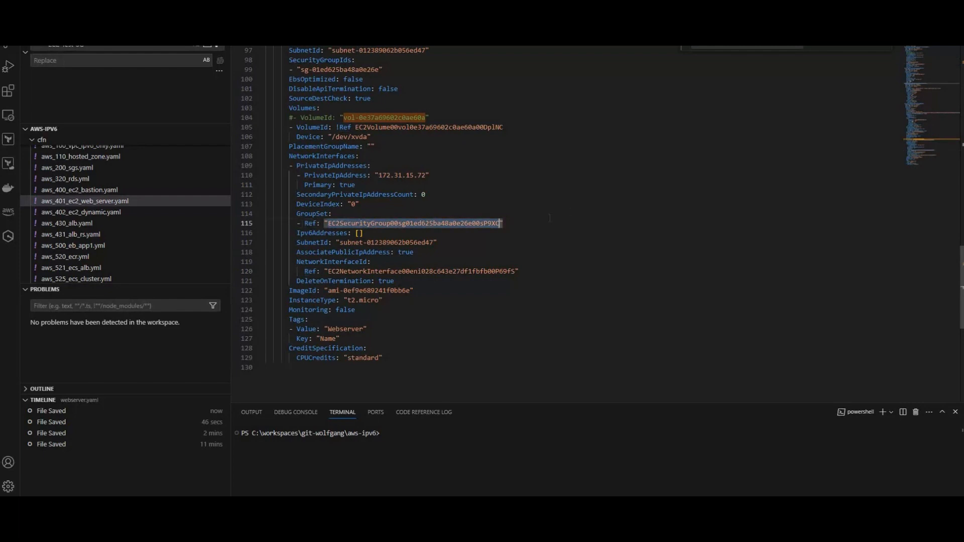
{"action": "scroll", "coordinate": [540, 217], "scroll_direction": "up", "scroll_amount": 9}
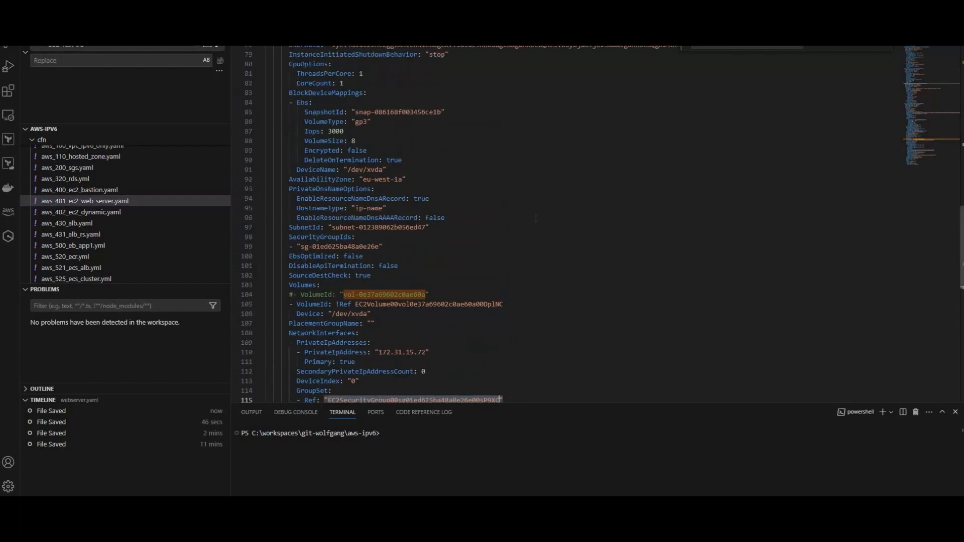
{"action": "scroll", "coordinate": [536, 217], "scroll_direction": "up", "scroll_amount": 3}
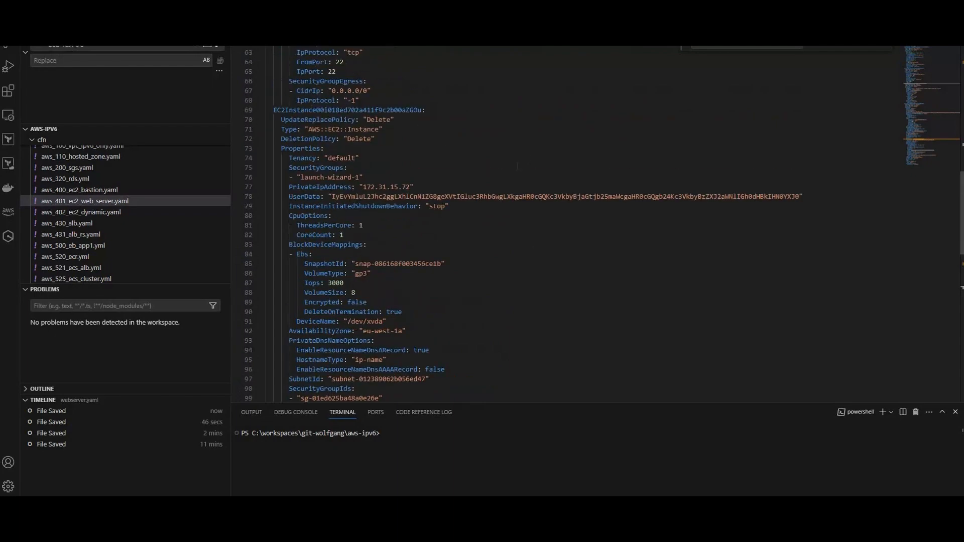
{"action": "scroll", "coordinate": [517, 165], "scroll_direction": "up", "scroll_amount": 17}
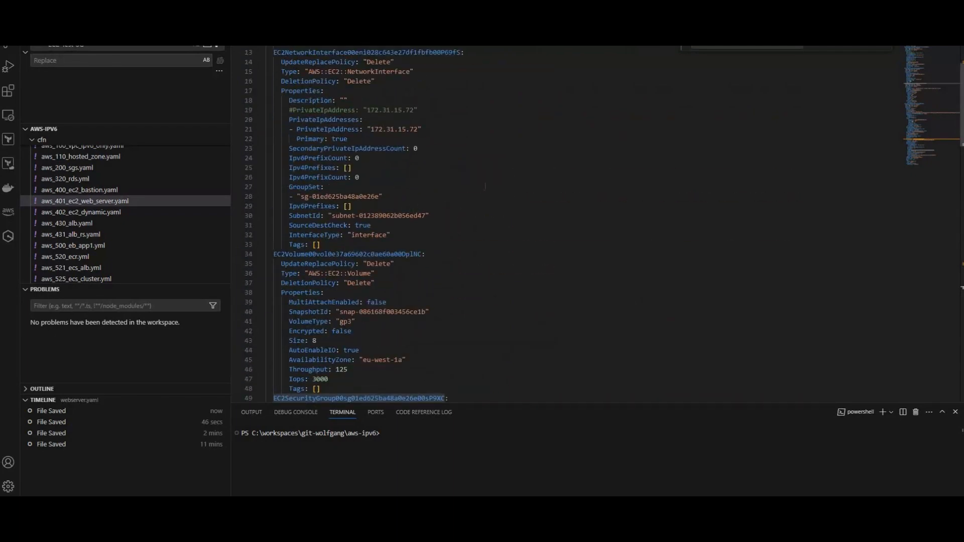
- Inspect the GroupSet of the EC2NetworkInterface resource and compare its security group value with the EC2 instance's definition
{"action": "double_click", "coordinate": [304, 187]}
{"action": "scroll", "coordinate": [304, 187], "scroll_direction": "up", "scroll_amount": 3}
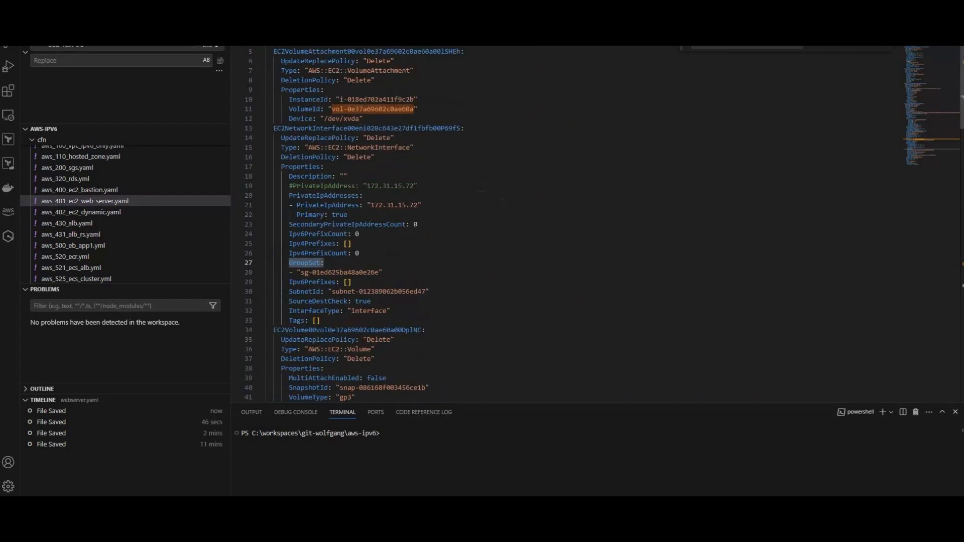
{"action": "double_click", "coordinate": [340, 129]}
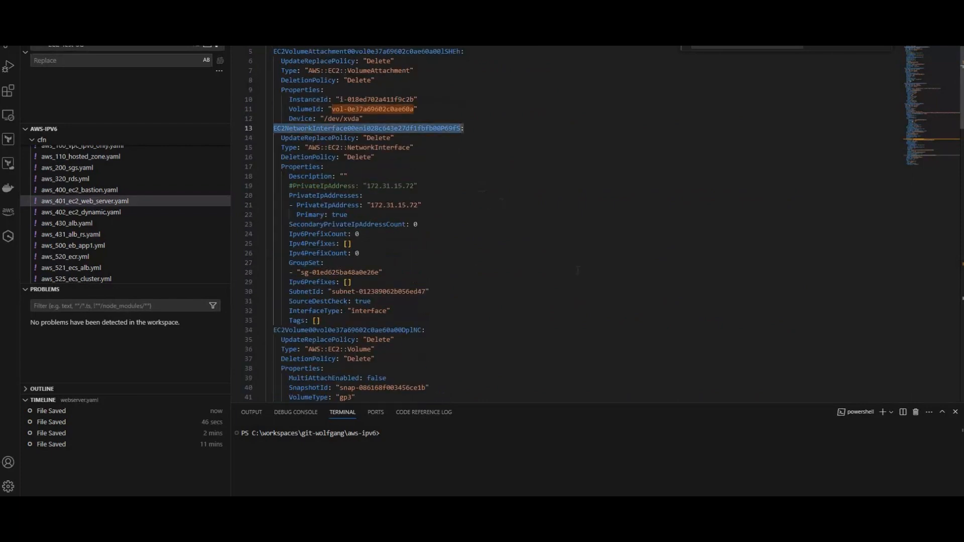
{"action": "double_click", "coordinate": [340, 272]}
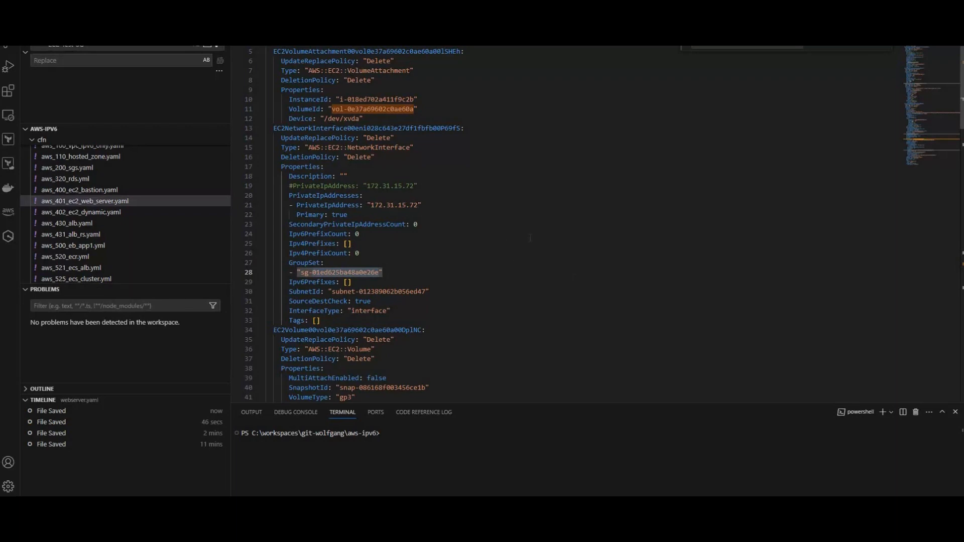
{"action": "scroll", "coordinate": [530, 237], "scroll_direction": "down", "scroll_amount": 15}
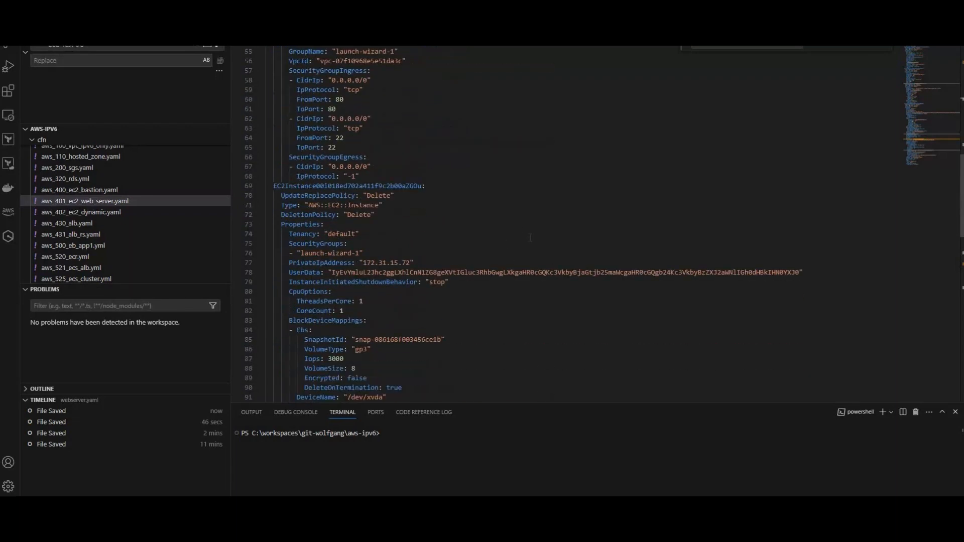
{"action": "scroll", "coordinate": [530, 238], "scroll_direction": "down", "scroll_amount": 4}
{"action": "scroll", "coordinate": [487, 236], "scroll_direction": "down", "scroll_amount": 3}
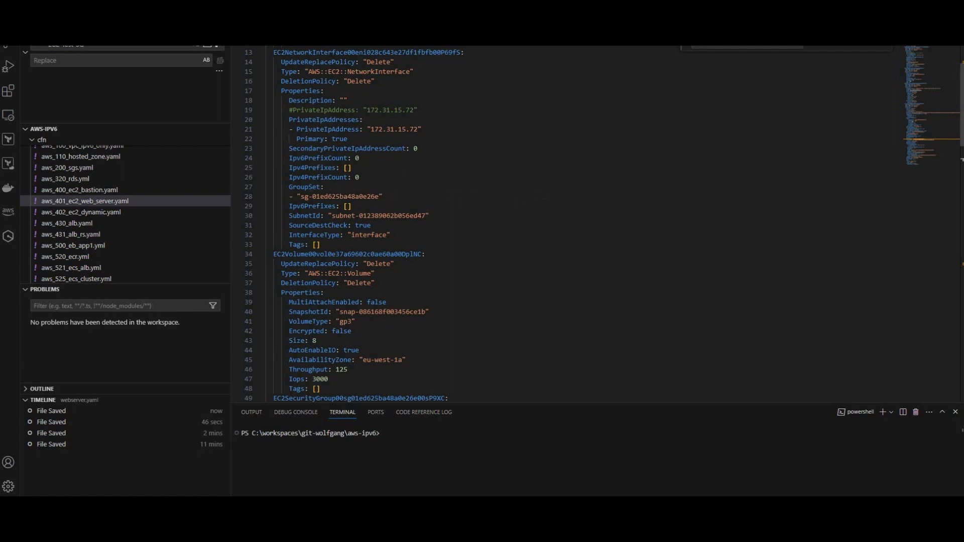
- Recheck the network interface's hard-coded GroupSet entry against the security group resource and the instance's SecurityGroups property
{"action": "left_click", "coordinate": [309, 187]}
{"action": "left_click_drag", "start_coordinate": [384, 196], "coordinate": [270, 197]}
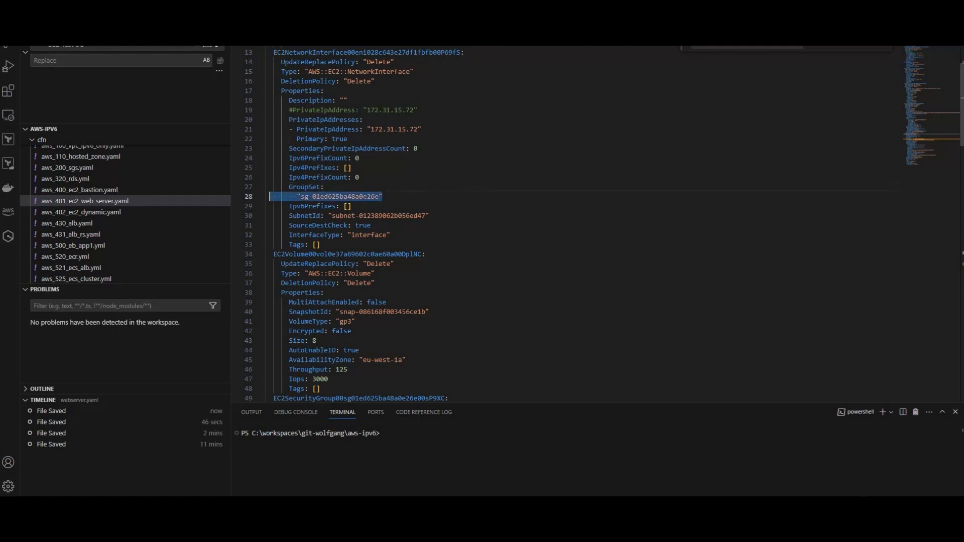
{"action": "double_click", "coordinate": [345, 197]}
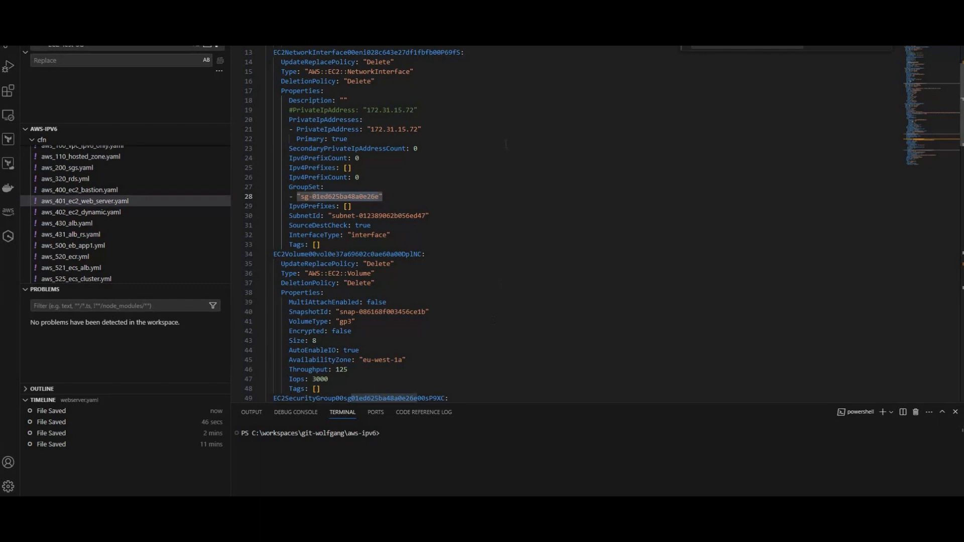
{"action": "scroll", "coordinate": [503, 150], "scroll_direction": "down", "scroll_amount": 1}
{"action": "scroll", "coordinate": [498, 181], "scroll_direction": "up", "scroll_amount": 2}
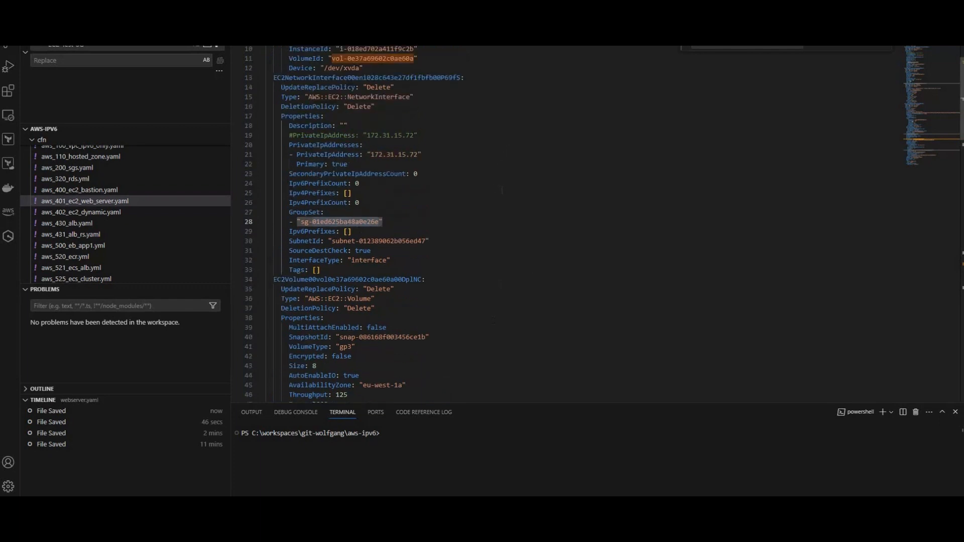
{"action": "scroll", "coordinate": [502, 189], "scroll_direction": "up", "scroll_amount": 3}
{"action": "scroll", "coordinate": [430, 222], "scroll_direction": "down", "scroll_amount": 6}
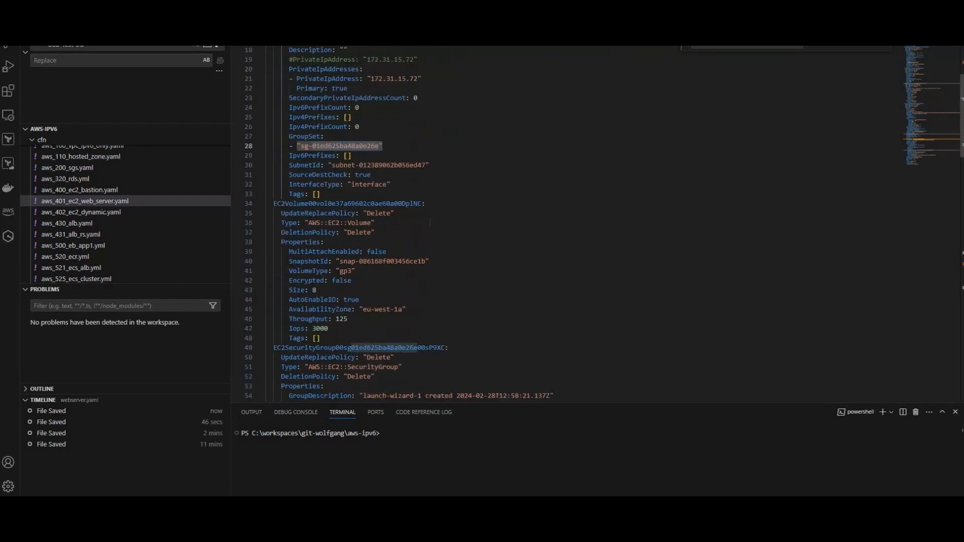
{"action": "scroll", "coordinate": [430, 222], "scroll_direction": "down", "scroll_amount": 3}
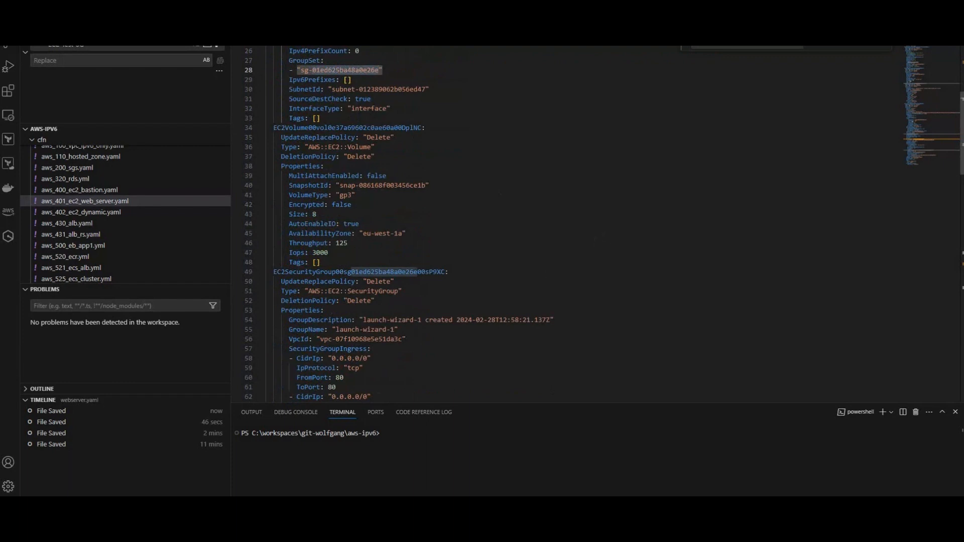
{"action": "scroll", "coordinate": [595, 263], "scroll_direction": "down", "scroll_amount": 3}
{"action": "scroll", "coordinate": [585, 263], "scroll_direction": "down", "scroll_amount": 4}
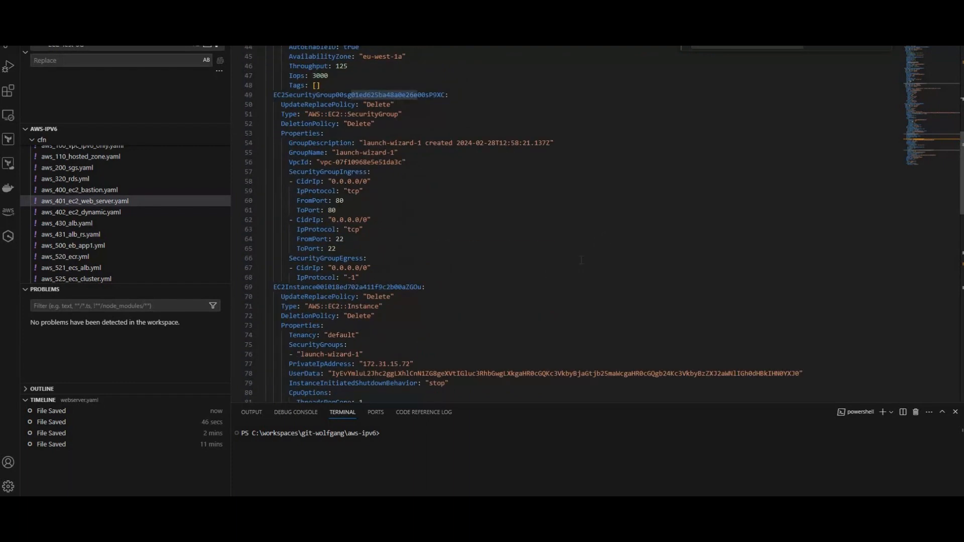
{"action": "scroll", "coordinate": [490, 264], "scroll_direction": "down", "scroll_amount": 1}
{"action": "scroll", "coordinate": [492, 266], "scroll_direction": "down", "scroll_amount": 4}
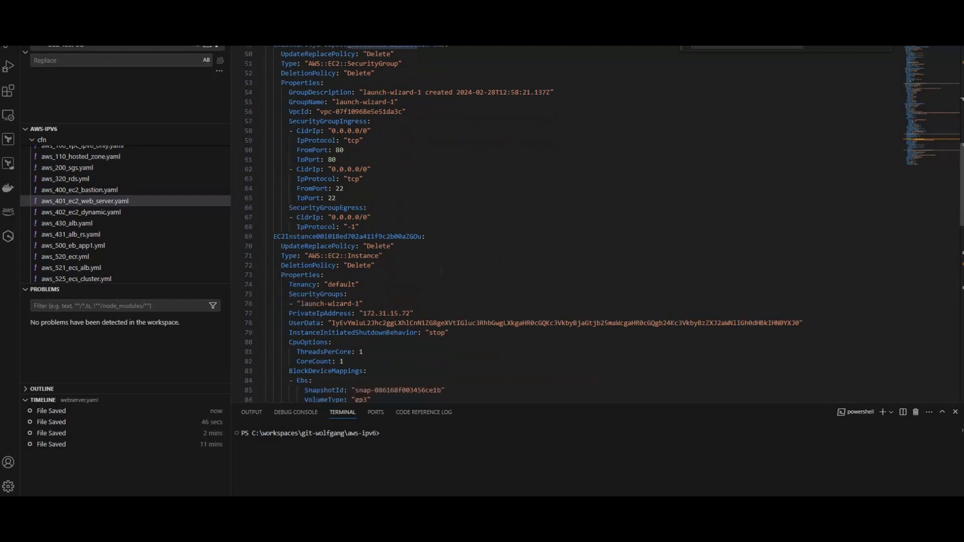
- Open aws_401_ec2_web_server.yaml and compare its WebServerEc2Instance resource with the generated EC2 instance definition in webserver.yaml
{"action": "scroll", "coordinate": [477, 267], "scroll_direction": "down", "scroll_amount": 3}
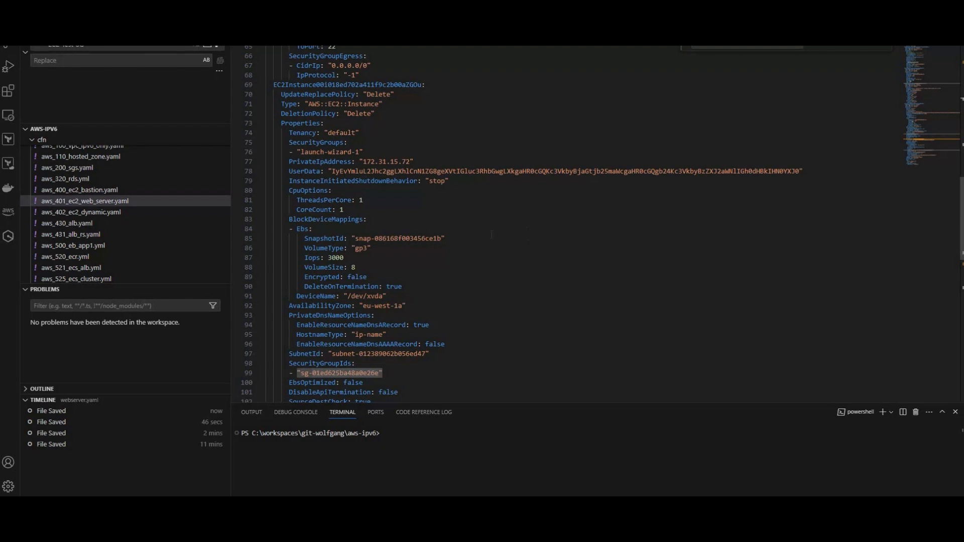
{"action": "scroll", "coordinate": [517, 220], "scroll_direction": "down", "scroll_amount": 2}
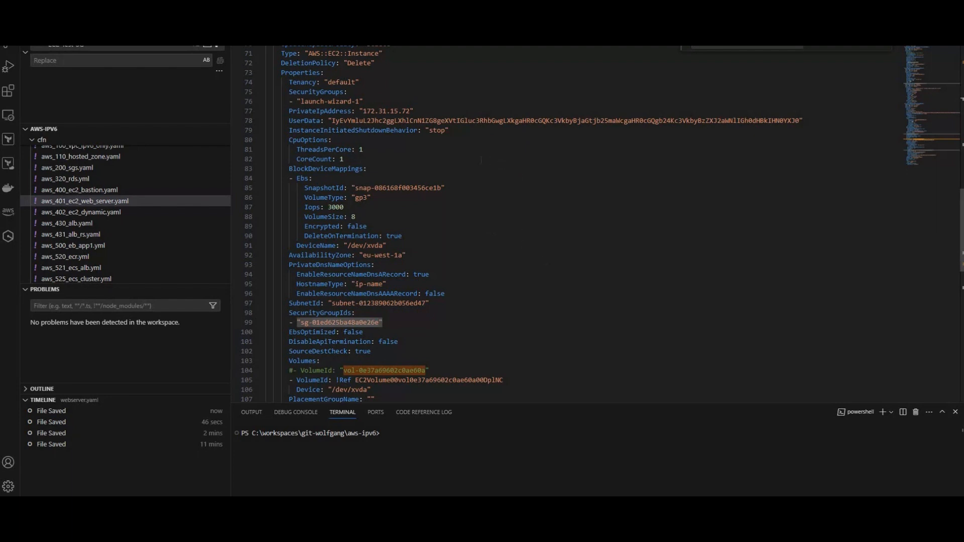
{"action": "left_click", "coordinate": [75, 201]}
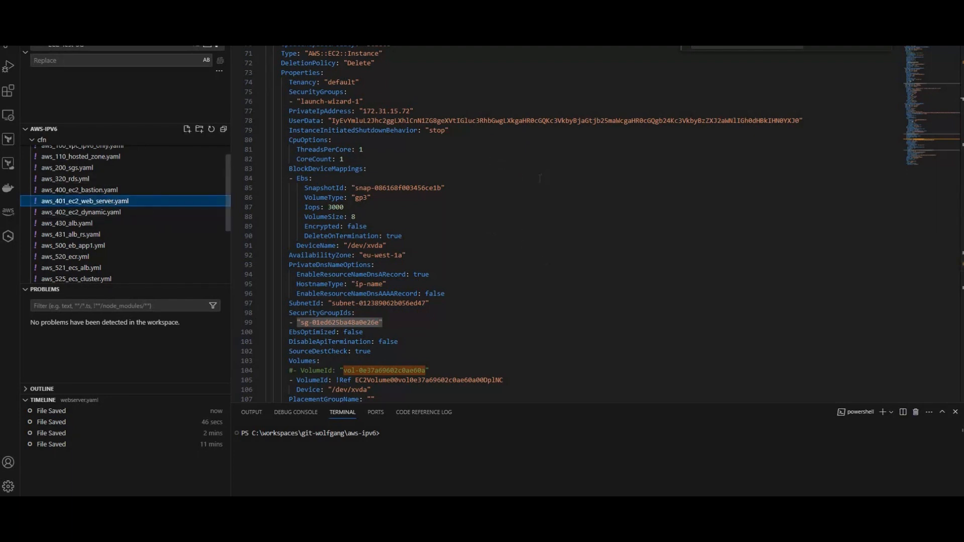
{"action": "scroll", "coordinate": [539, 178], "scroll_direction": "up", "scroll_amount": 10}
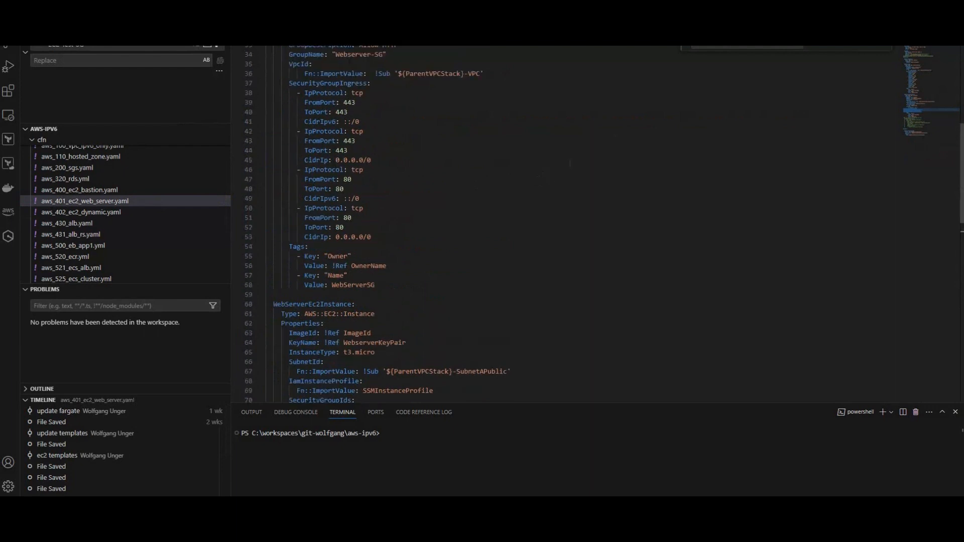
{"action": "scroll", "coordinate": [553, 168], "scroll_direction": "down", "scroll_amount": 4}
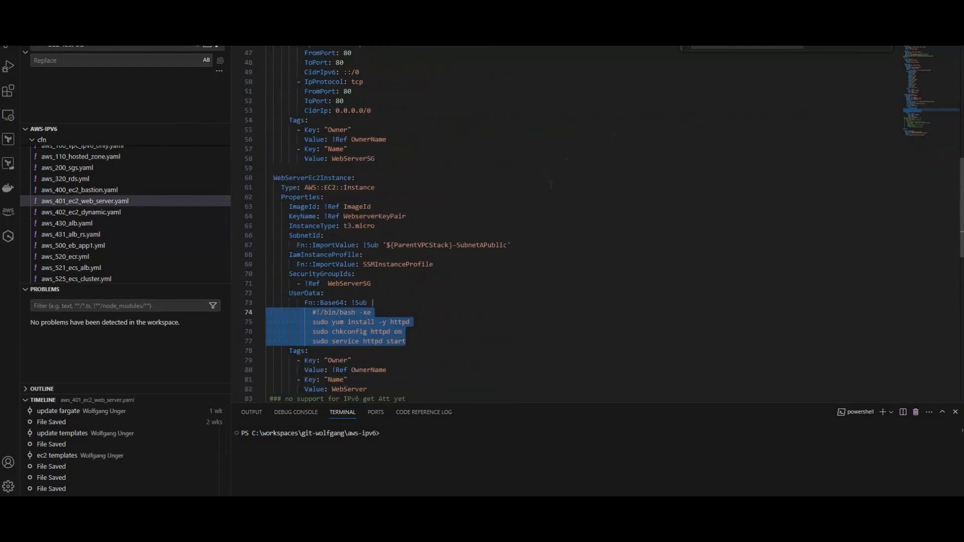
{"action": "scroll", "coordinate": [547, 183], "scroll_direction": "down", "scroll_amount": 2}
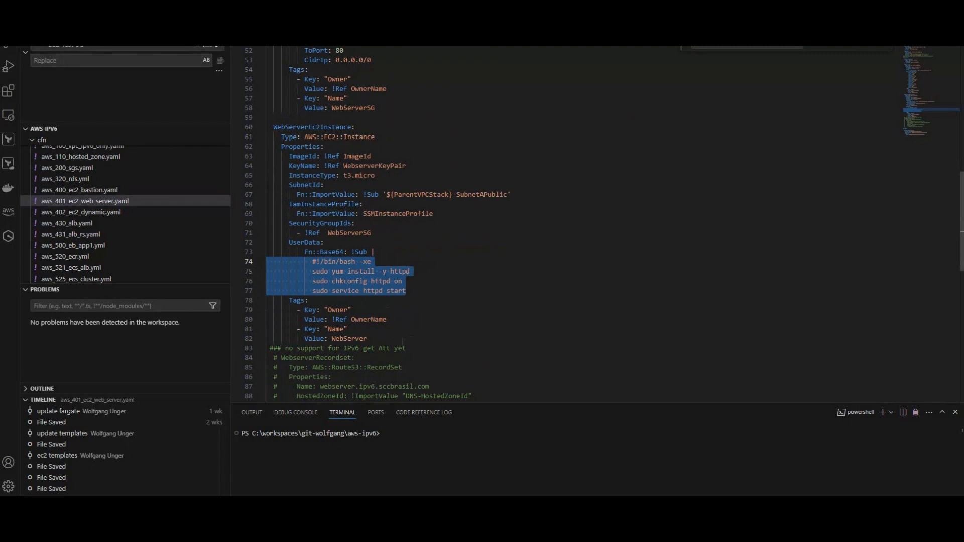
{"action": "left_click_drag", "start_coordinate": [402, 342], "coordinate": [370, 319]}
{"action": "key", "text": "shift+Up"}
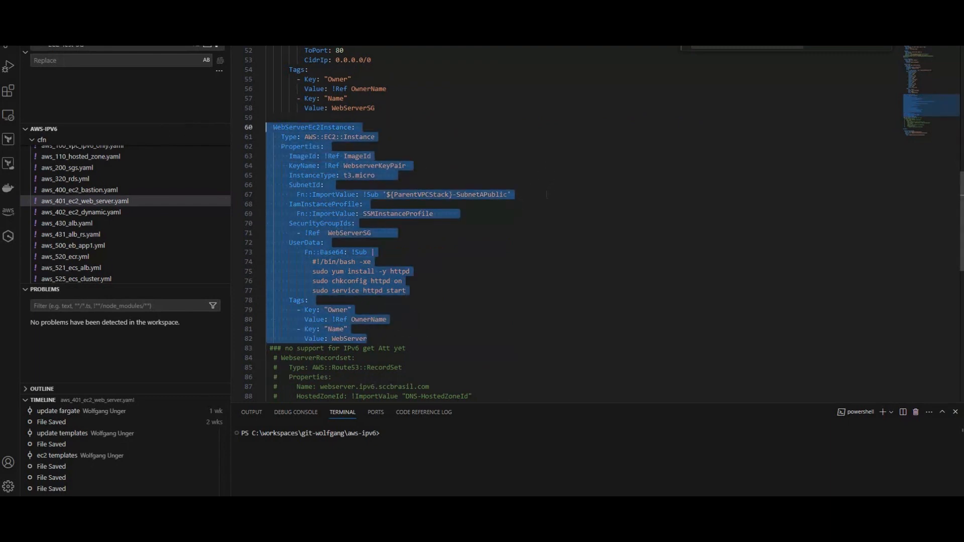
- Examine how the SubnetId of WebServerEc2Instance is imported from the parent VPC stack with Fn::ImportValue
{"action": "left_click", "coordinate": [456, 213]}
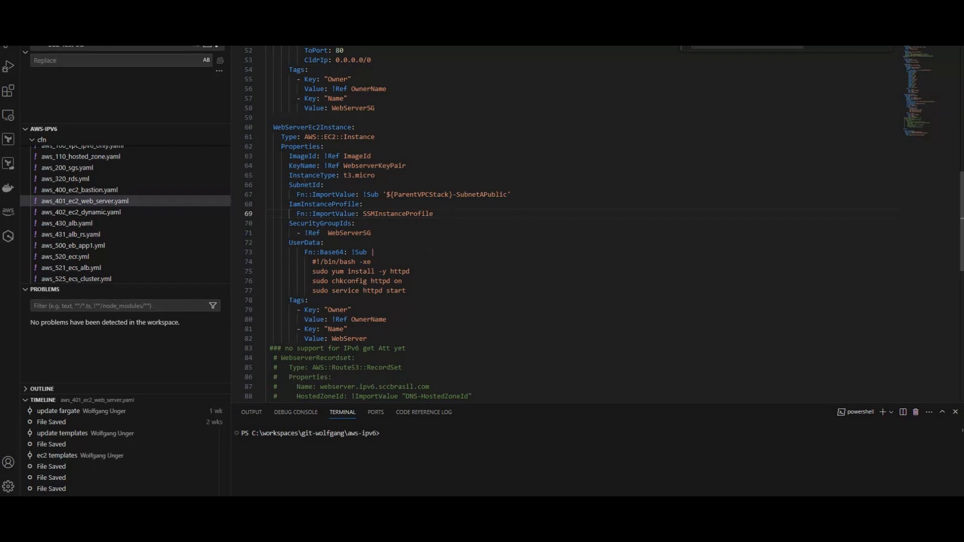
{"action": "double_click", "coordinate": [304, 185]}
{"action": "left_click_drag", "start_coordinate": [280, 194], "coordinate": [510, 195]}
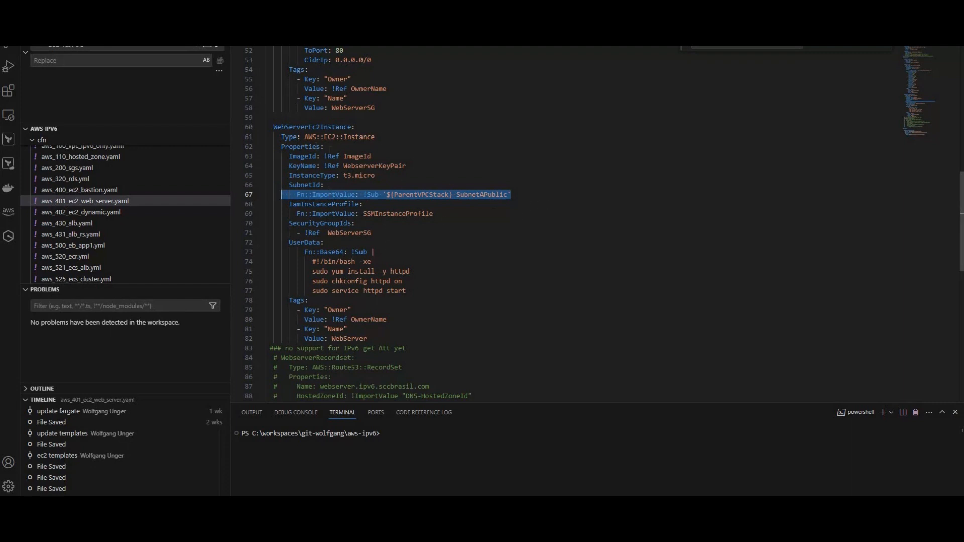
- Return to webserver.yaml and review the hard-coded subnet and security group values in the network interface and EC2 instance resources
{"action": "key", "text": "ctrl+Tab"}
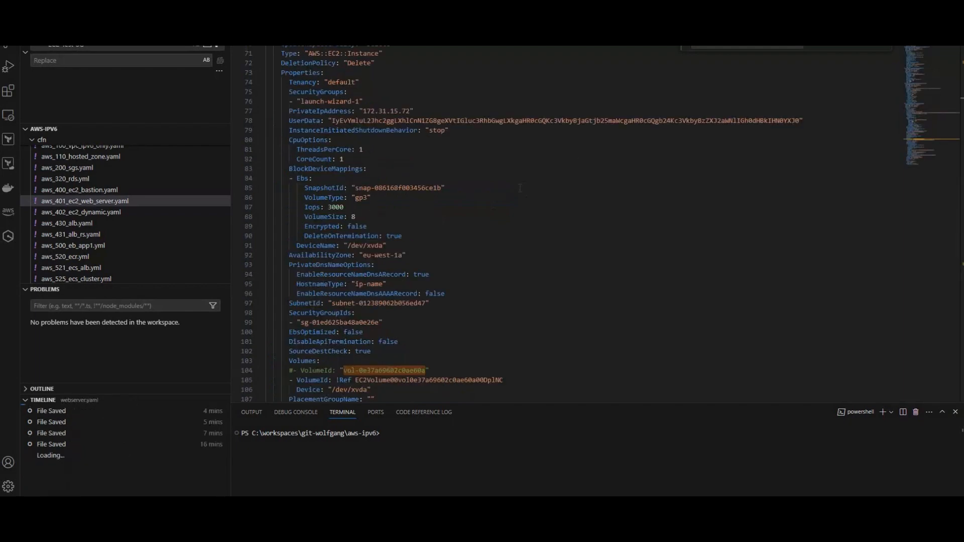
{"action": "scroll", "coordinate": [520, 188], "scroll_direction": "up", "scroll_amount": 13}
{"action": "scroll", "coordinate": [520, 188], "scroll_direction": "up", "scroll_amount": 10}
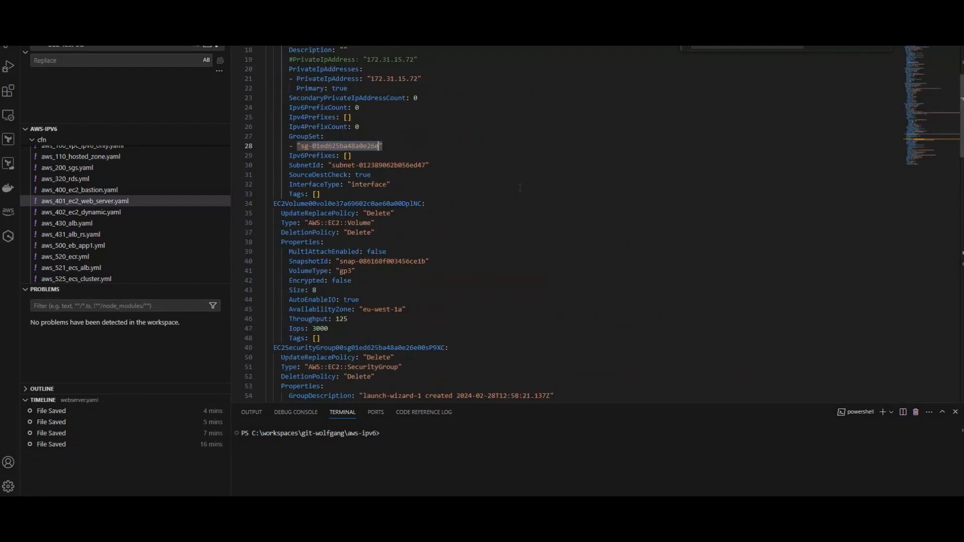
{"action": "scroll", "coordinate": [556, 224], "scroll_direction": "down", "scroll_amount": 15}
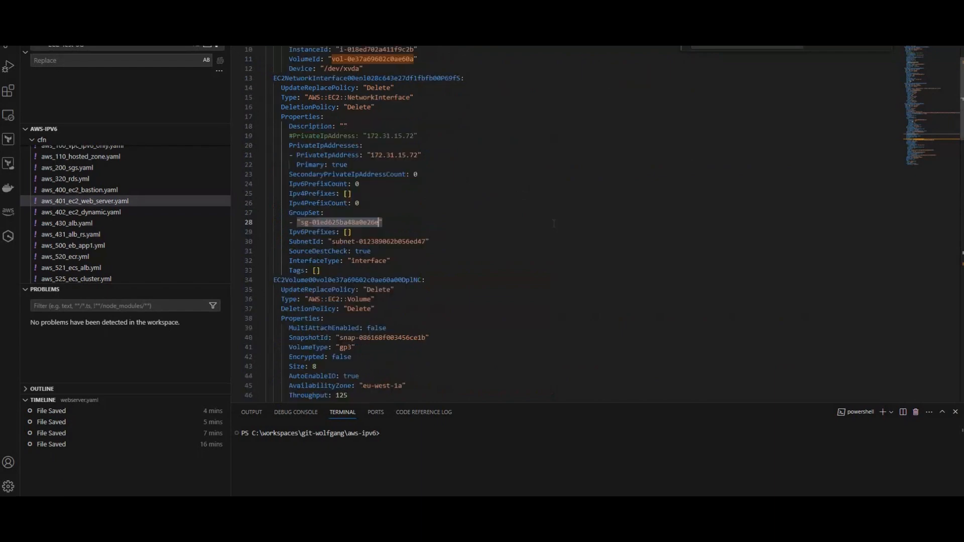
{"action": "scroll", "coordinate": [548, 219], "scroll_direction": "down", "scroll_amount": 10}
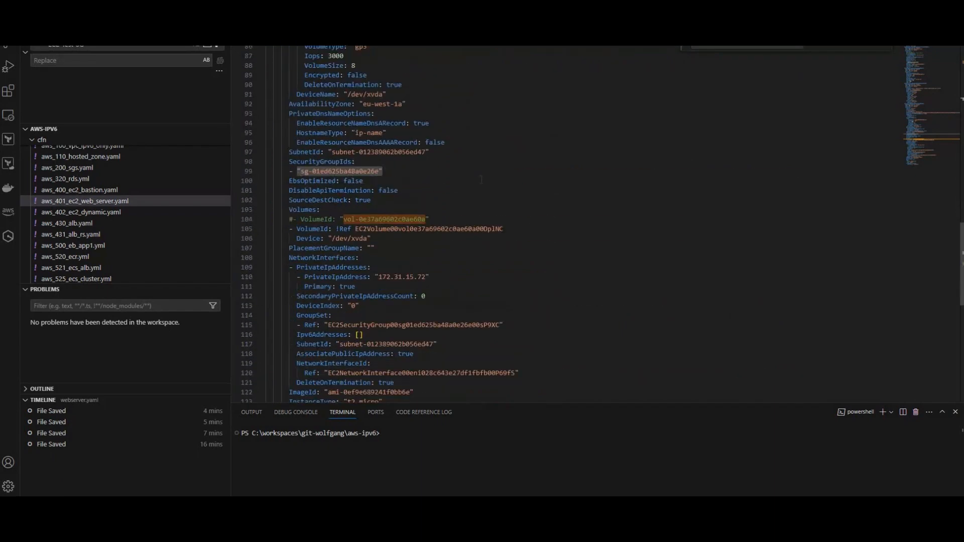
{"action": "scroll", "coordinate": [467, 186], "scroll_direction": "down", "scroll_amount": 4}
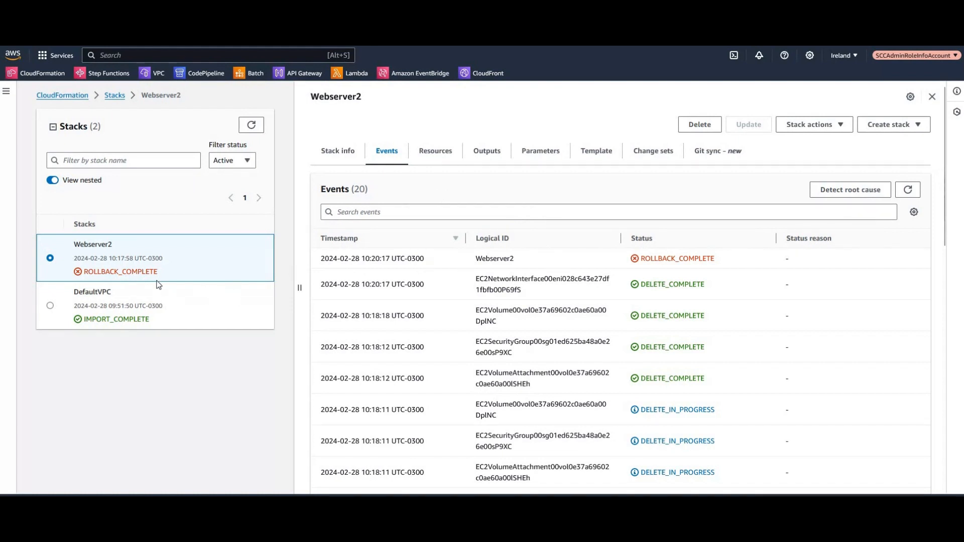
- Switch to the CloudFormation console and review the Webserver2 stack's events for the failed resources and their status reasons
{"action": "left_click", "coordinate": [247, 292]}
{"action": "left_click", "coordinate": [266, 274]}
{"action": "scroll", "coordinate": [501, 274], "scroll_direction": "down", "scroll_amount": 5}
{"action": "scroll", "coordinate": [500, 274], "scroll_direction": "up", "scroll_amount": 5}
{"action": "scroll", "coordinate": [500, 274], "scroll_direction": "down", "scroll_amount": 10}
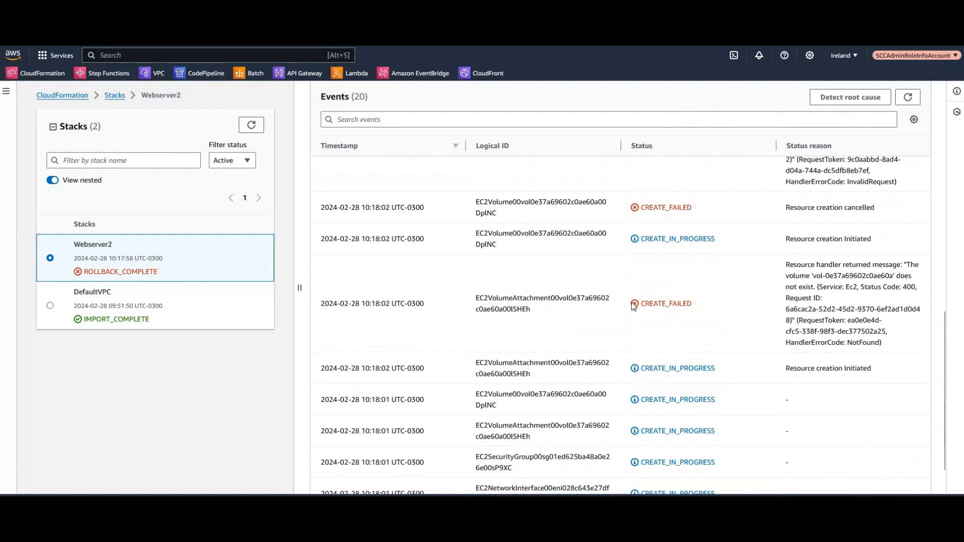
{"action": "scroll", "coordinate": [633, 306], "scroll_direction": "up", "scroll_amount": 10}
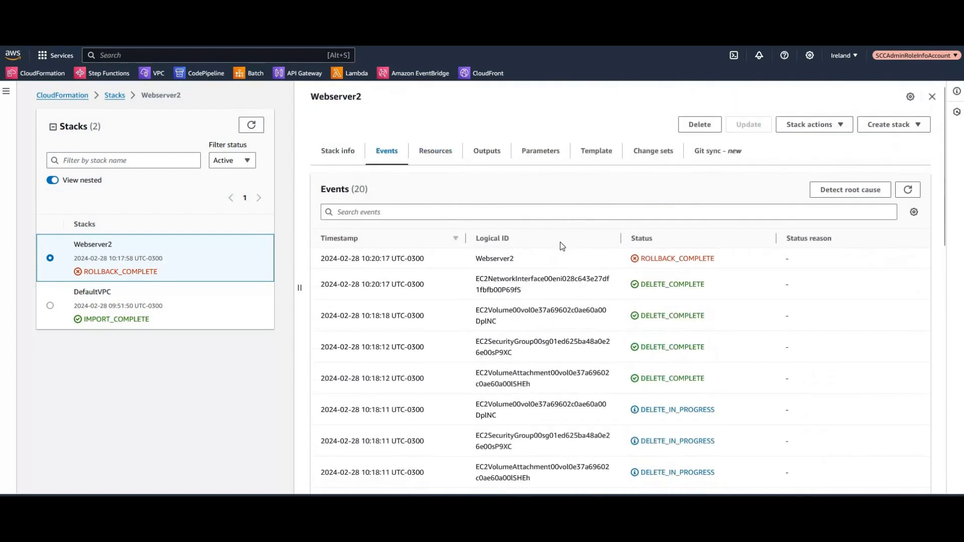
{"action": "scroll", "coordinate": [561, 245], "scroll_direction": "down", "scroll_amount": 10}
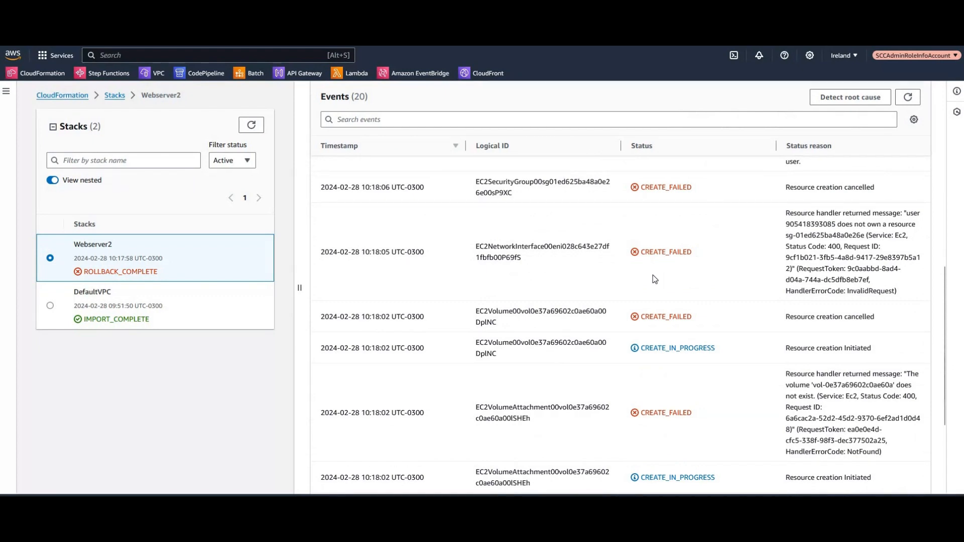
{"action": "scroll", "coordinate": [549, 306], "scroll_direction": "up", "scroll_amount": 15}
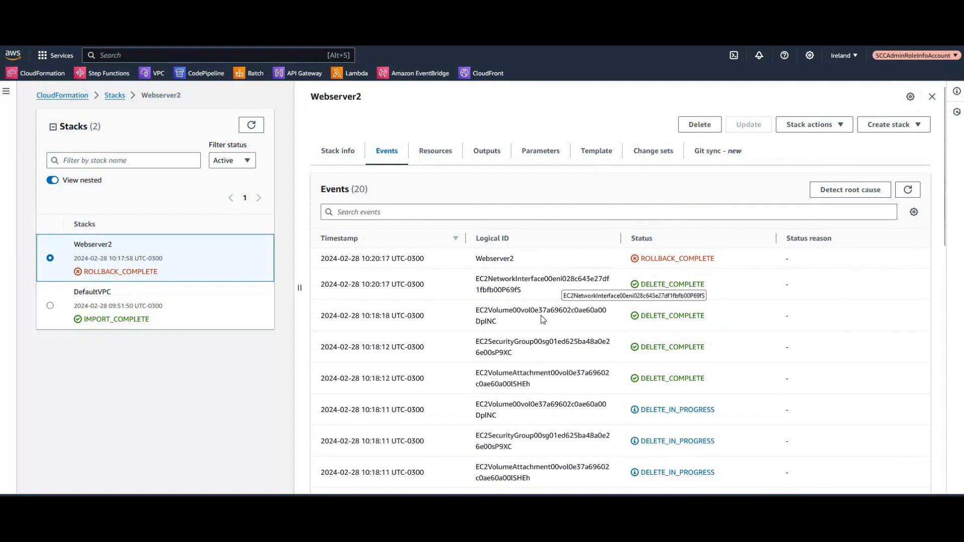
- Check the outputs of the DefaultVPC and Webserver2 stacks for exported values
{"action": "left_click", "coordinate": [159, 302]}
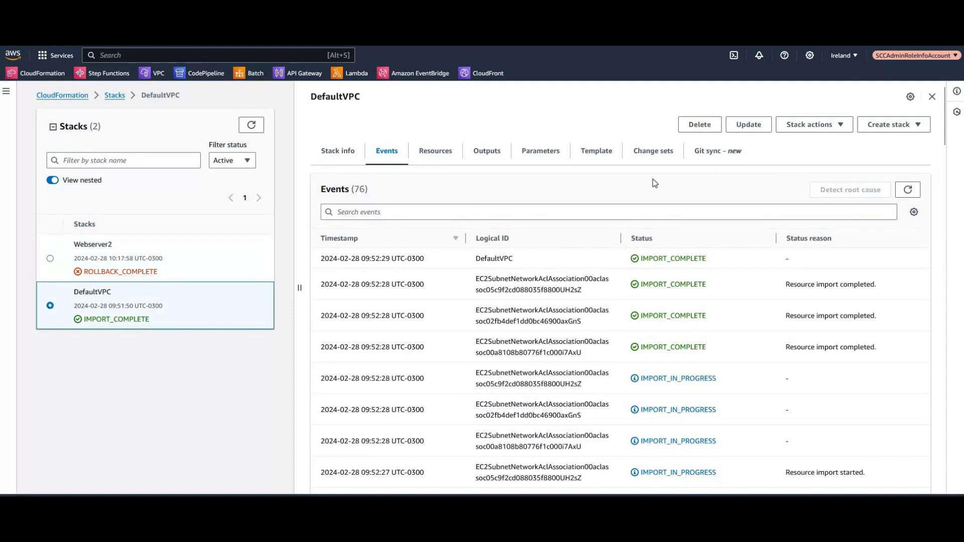
{"action": "left_click", "coordinate": [486, 151]}
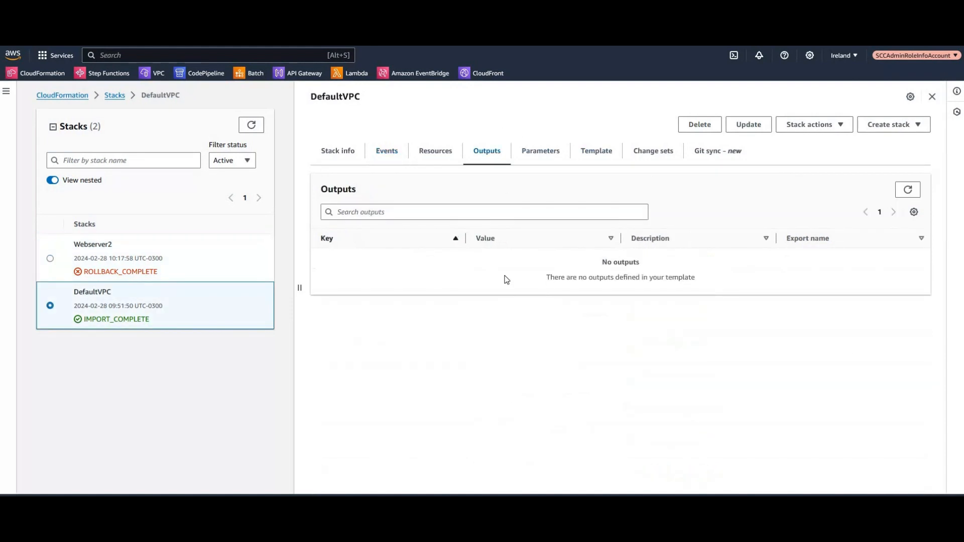
{"action": "left_click", "coordinate": [186, 266]}
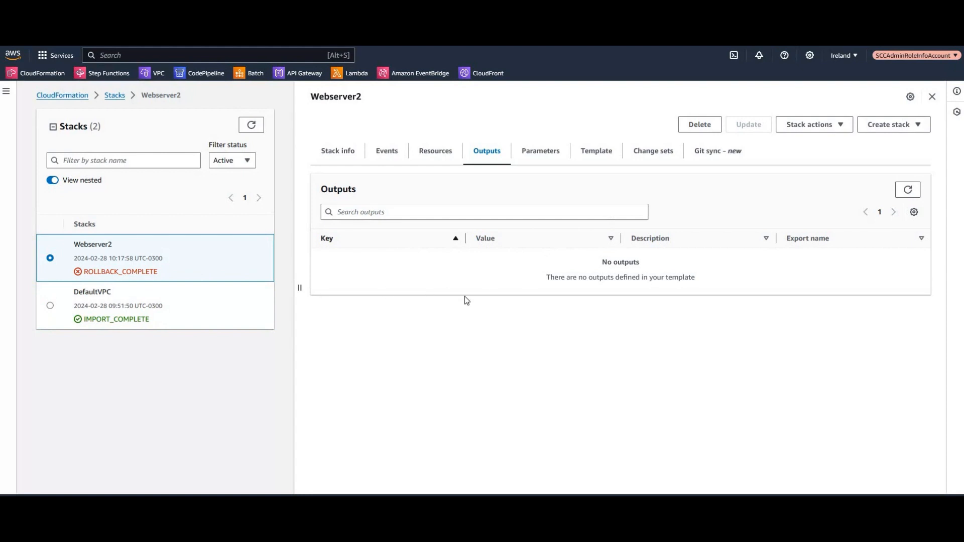
{"action": "left_click", "coordinate": [163, 319]}
{"action": "key", "text": "alt+Left"}
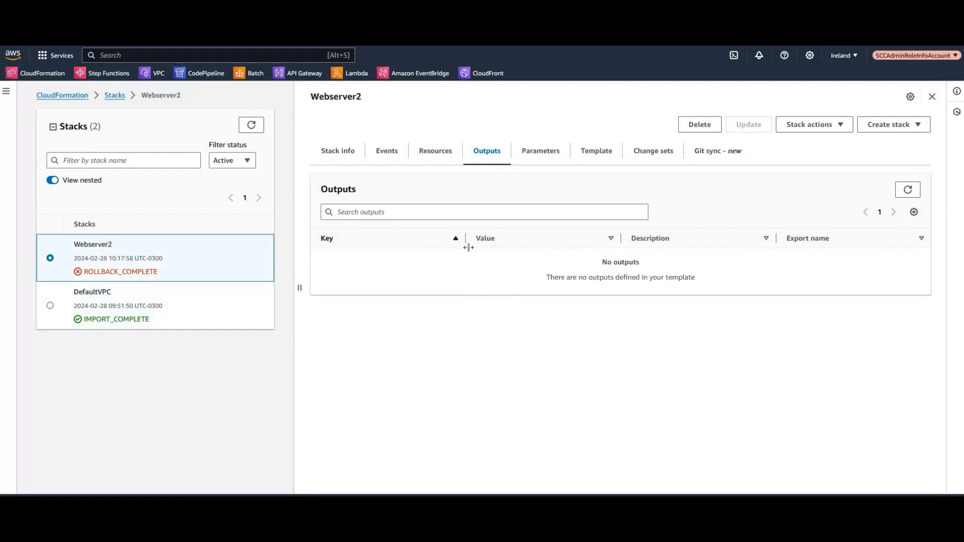